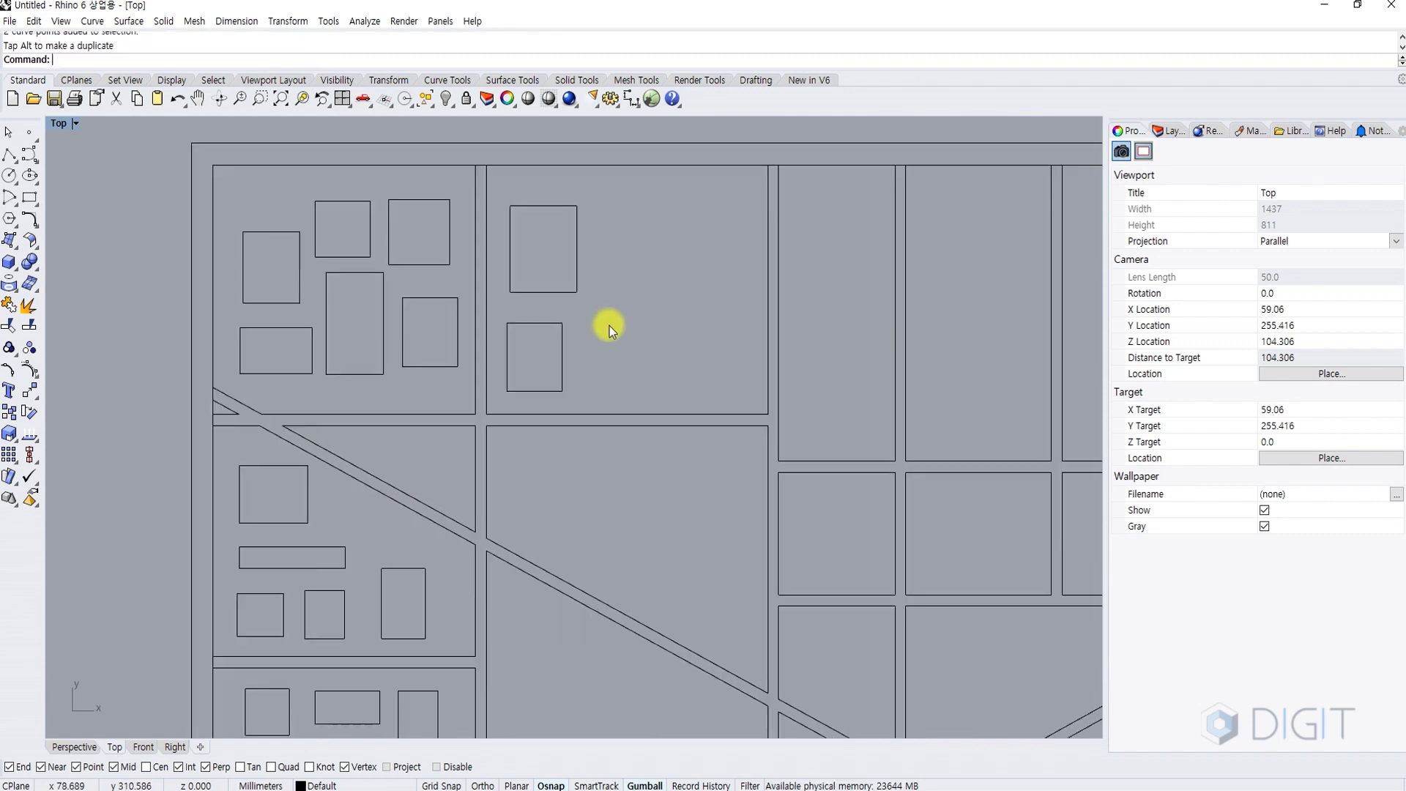
- Create a new layer named Building and make it the current layer
{"action": "scroll", "coordinate": [609, 327], "scroll_direction": "down", "scroll_amount": 5}
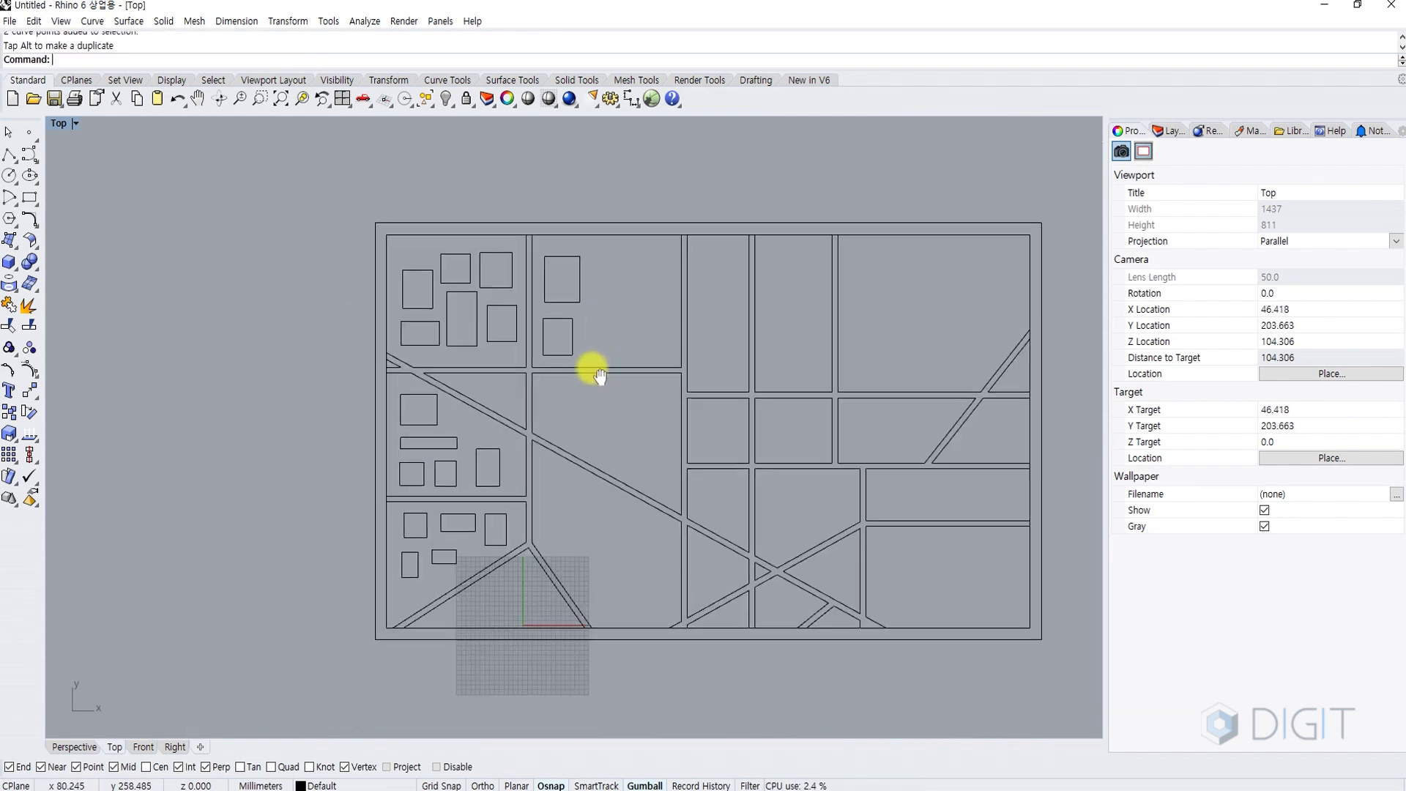
{"action": "left_click", "coordinate": [1169, 130]}
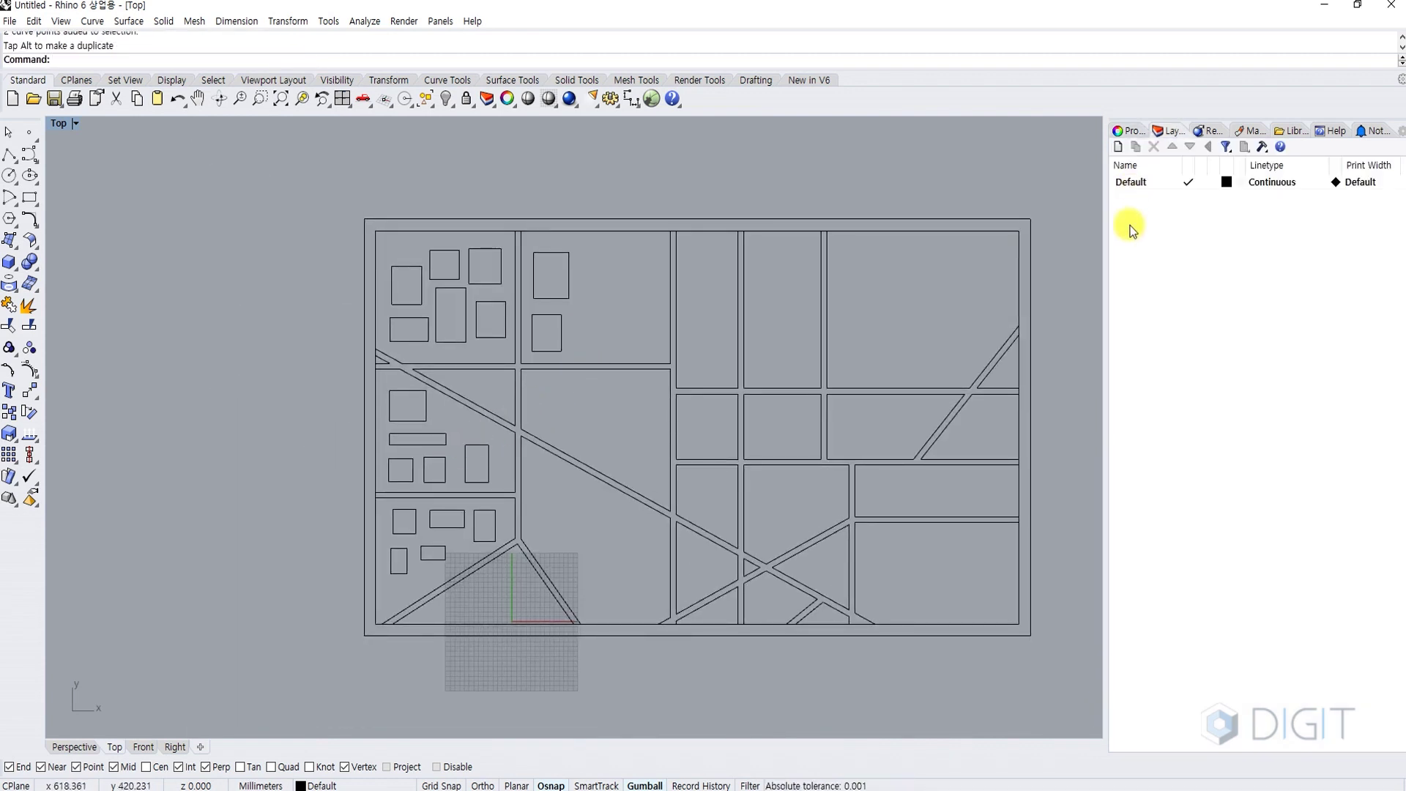
{"action": "left_click", "coordinate": [1118, 146]}
{"action": "type", "text": "Building"}
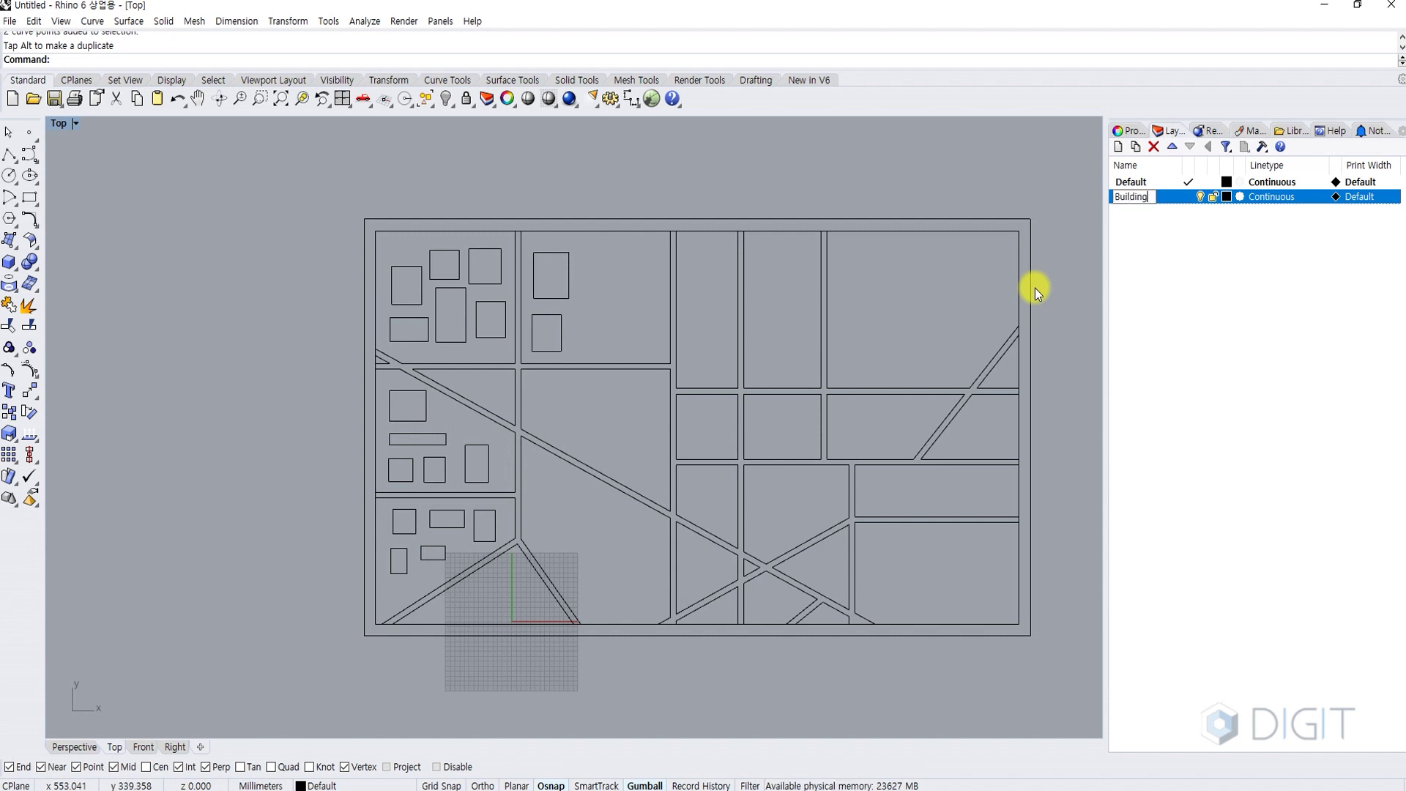
{"action": "key", "text": "Return"}
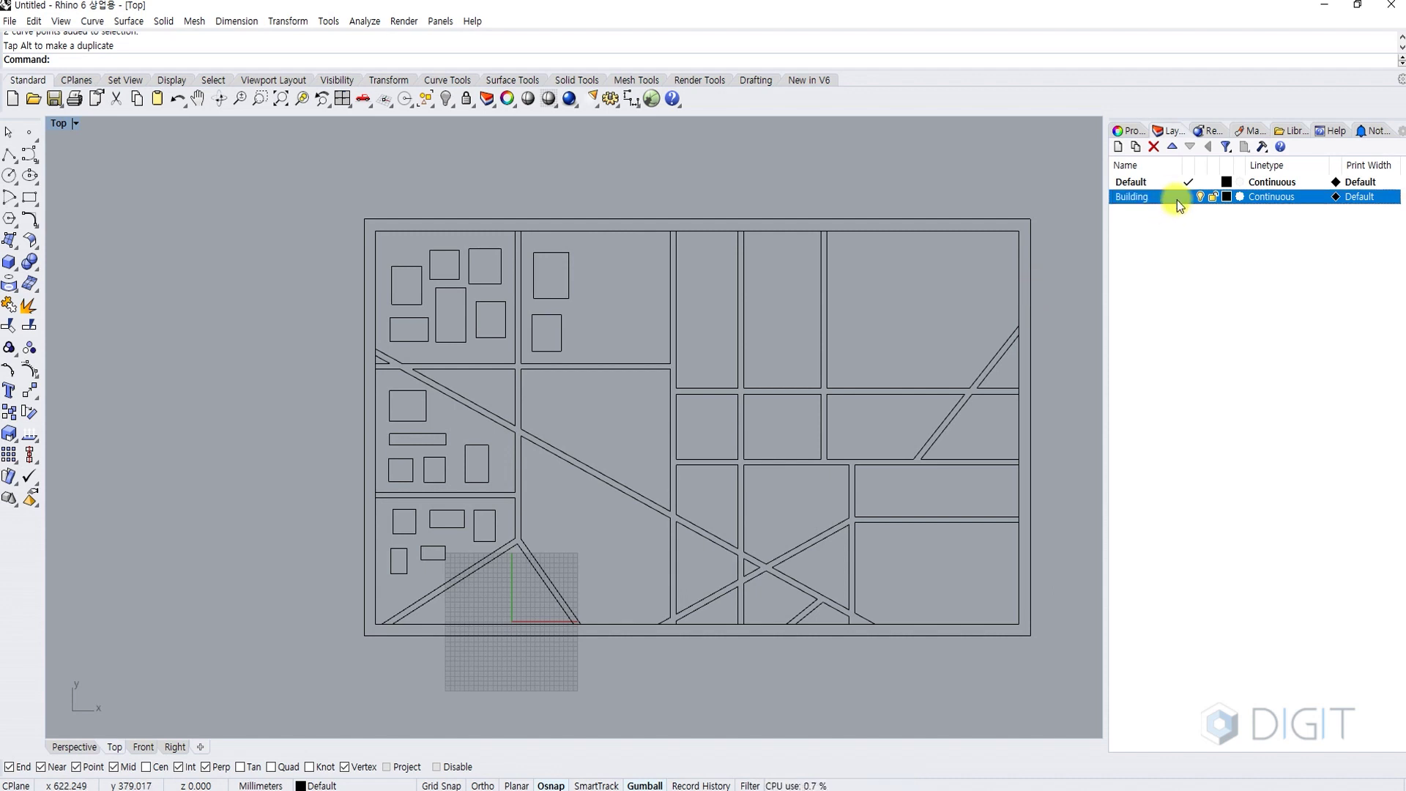
{"action": "left_click", "coordinate": [1188, 196]}
{"action": "left_click_drag", "start_coordinate": [337, 239], "coordinate": [578, 358]}
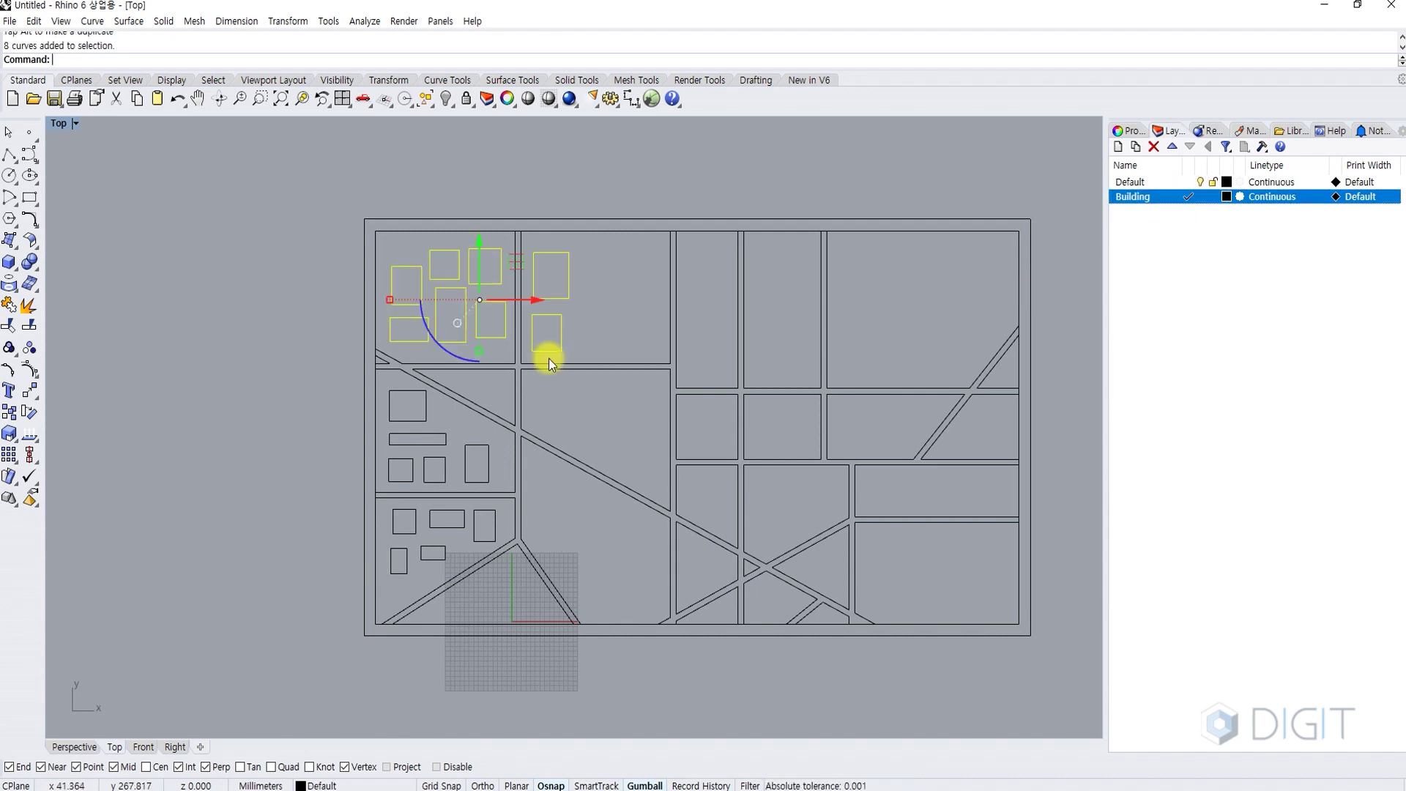
{"action": "left_click_drag", "start_coordinate": [295, 375], "coordinate": [533, 493], "text": "shift"}
{"action": "left_click_drag", "start_coordinate": [302, 491], "coordinate": [522, 588], "text": "shift"}
{"action": "key", "text": "Escape"}
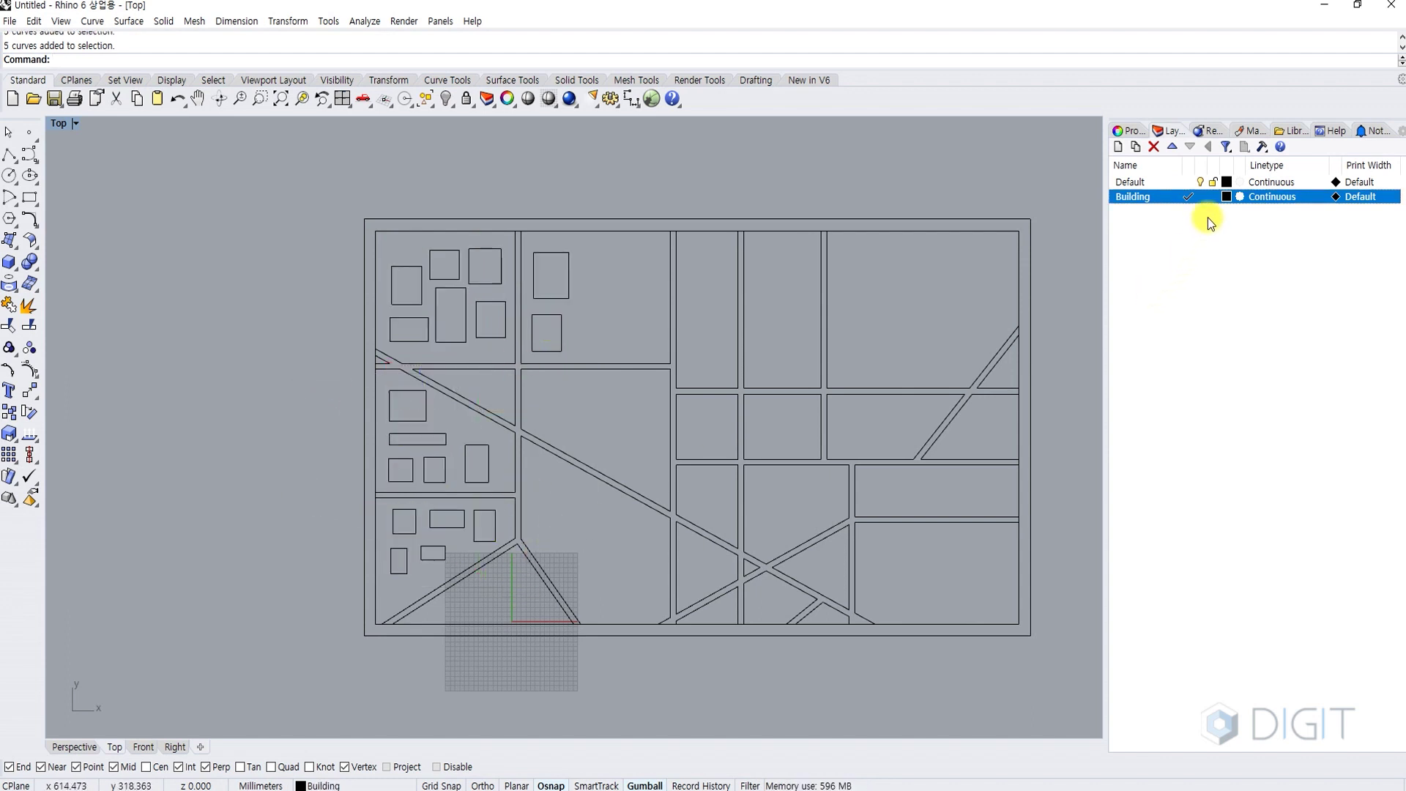
- Select all 18 building outlines in the three left-hand blocks and the adjoining upper block, and assign them to the Building layer
{"action": "left_click", "coordinate": [1129, 131]}
{"action": "left_click_drag", "start_coordinate": [284, 211], "coordinate": [583, 370]}
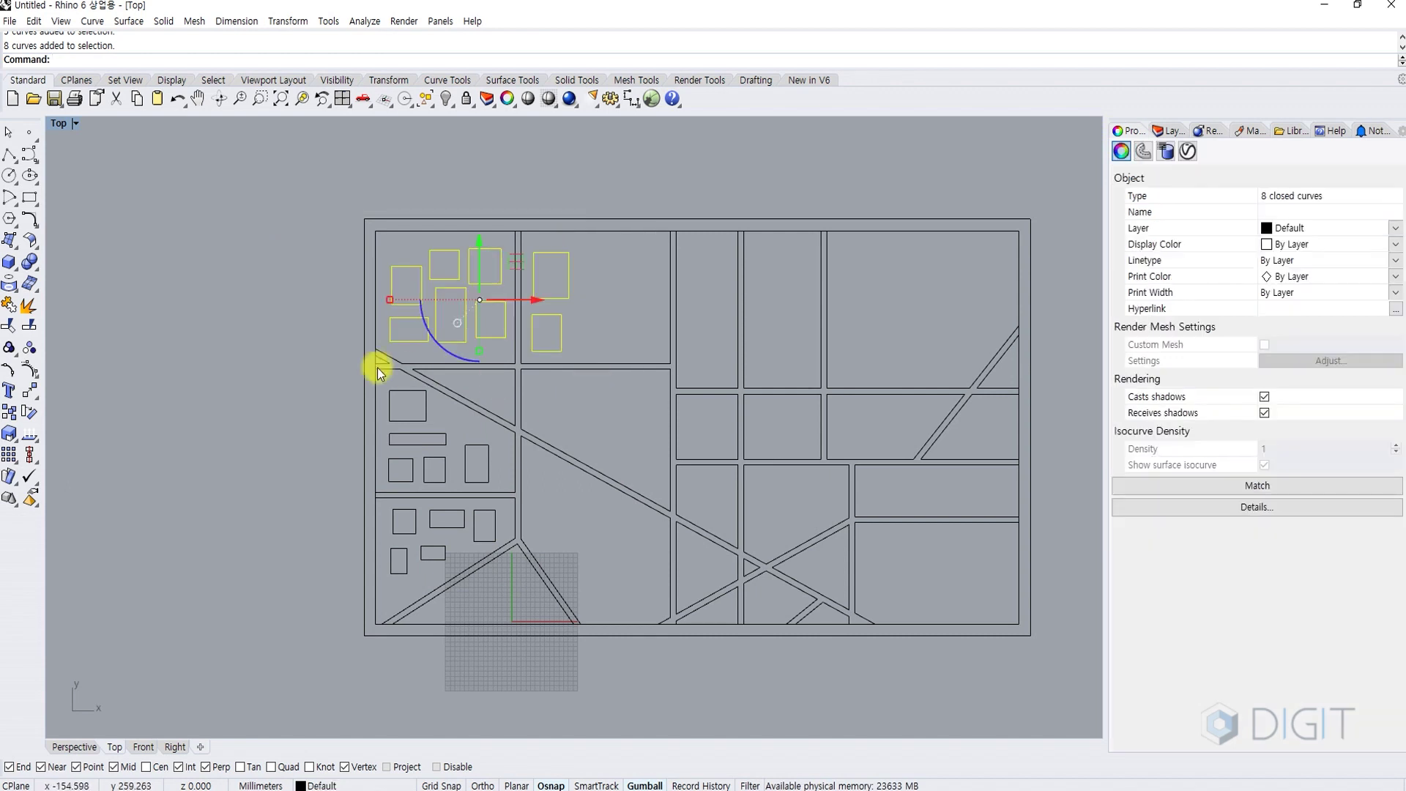
{"action": "left_click_drag", "start_coordinate": [314, 378], "coordinate": [522, 494], "text": "shift"}
{"action": "left_click_drag", "start_coordinate": [235, 494], "coordinate": [548, 574], "text": "shift"}
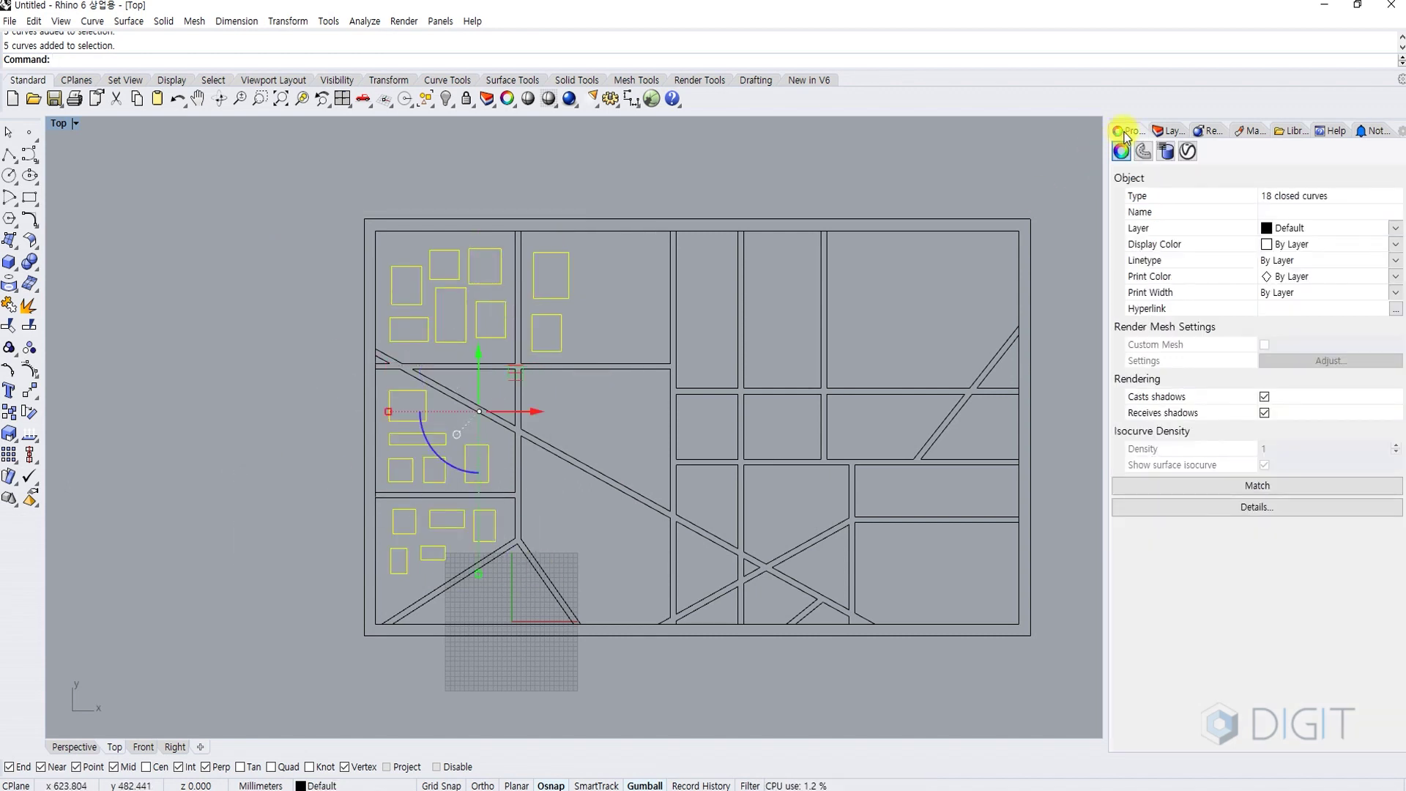
{"action": "left_click", "coordinate": [1285, 228]}
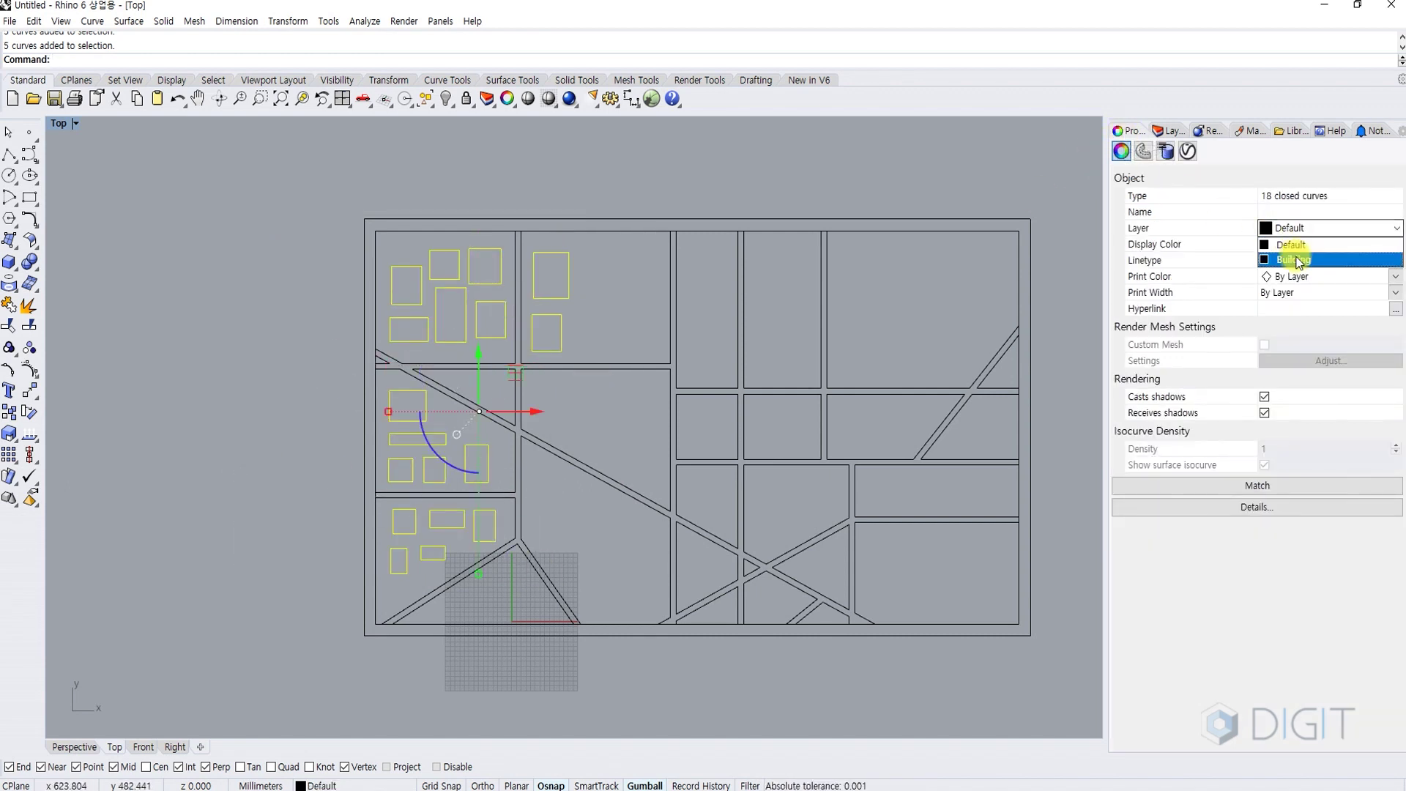
{"action": "left_click", "coordinate": [1295, 260]}
- Set the Building layer's colour to Orange and check it on the building outlines
{"action": "left_click", "coordinate": [1170, 130]}
{"action": "left_click", "coordinate": [1013, 157]}
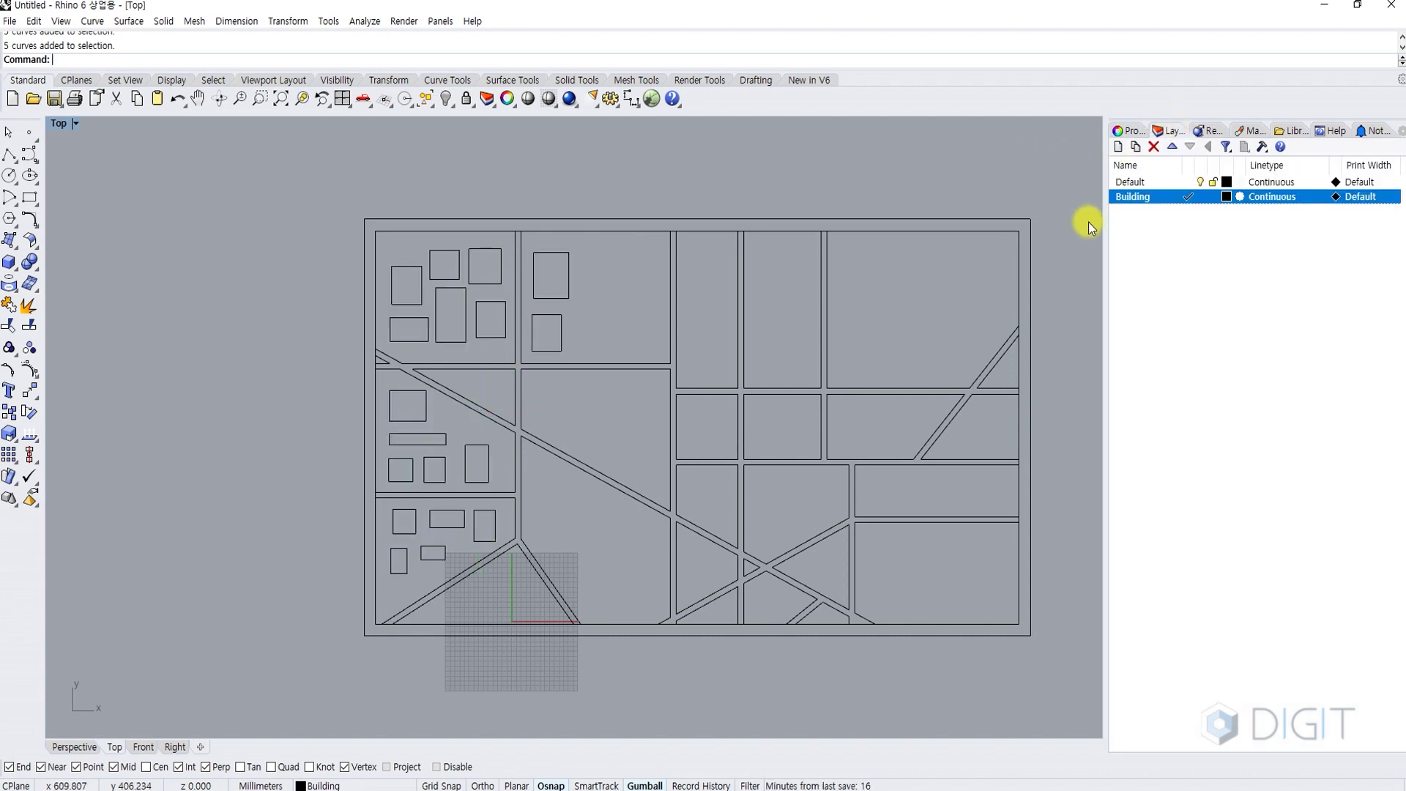
{"action": "left_click", "coordinate": [1226, 196]}
{"action": "left_click", "coordinate": [551, 328]}
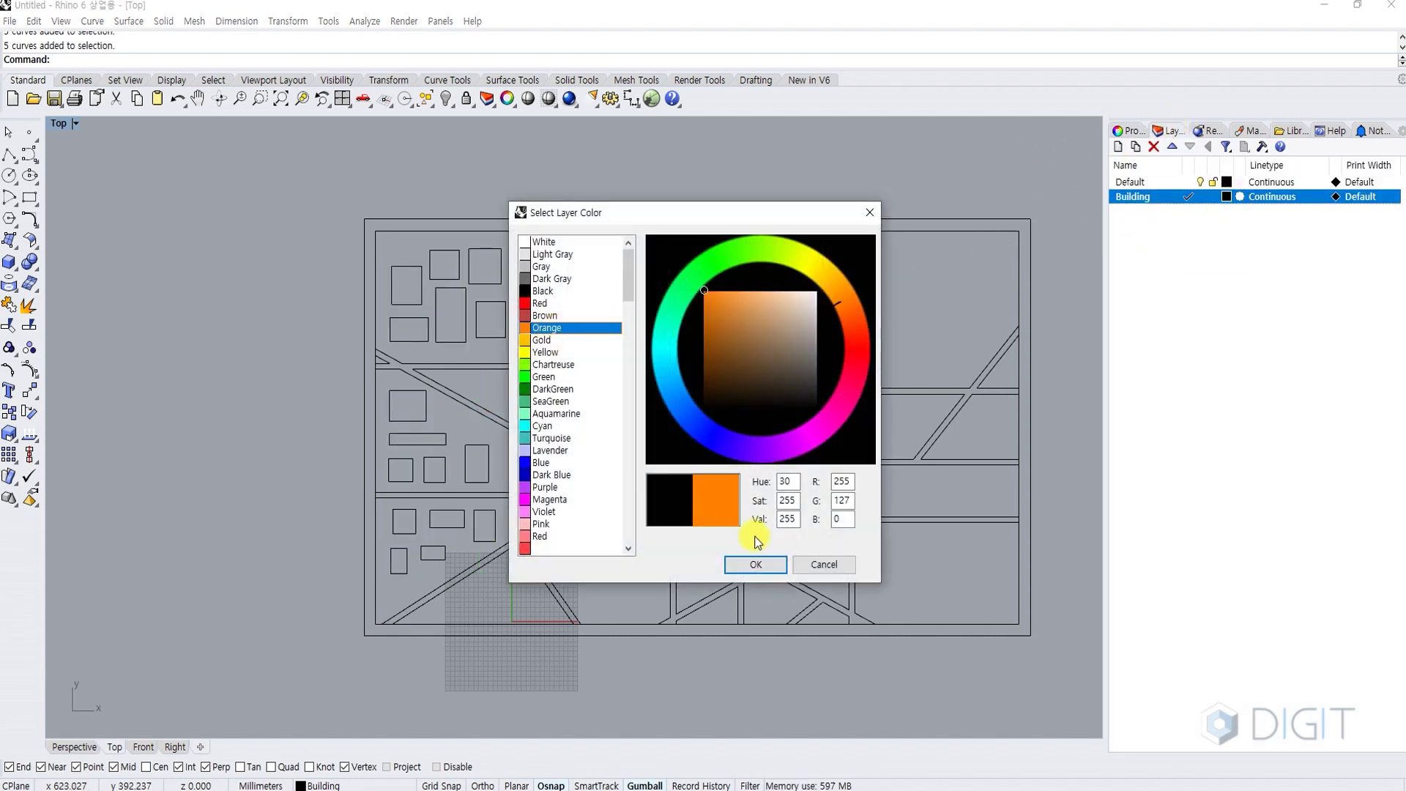
{"action": "left_click", "coordinate": [758, 561]}
{"action": "scroll", "coordinate": [425, 443], "scroll_direction": "up", "scroll_amount": 5}
{"action": "left_click", "coordinate": [427, 444]}
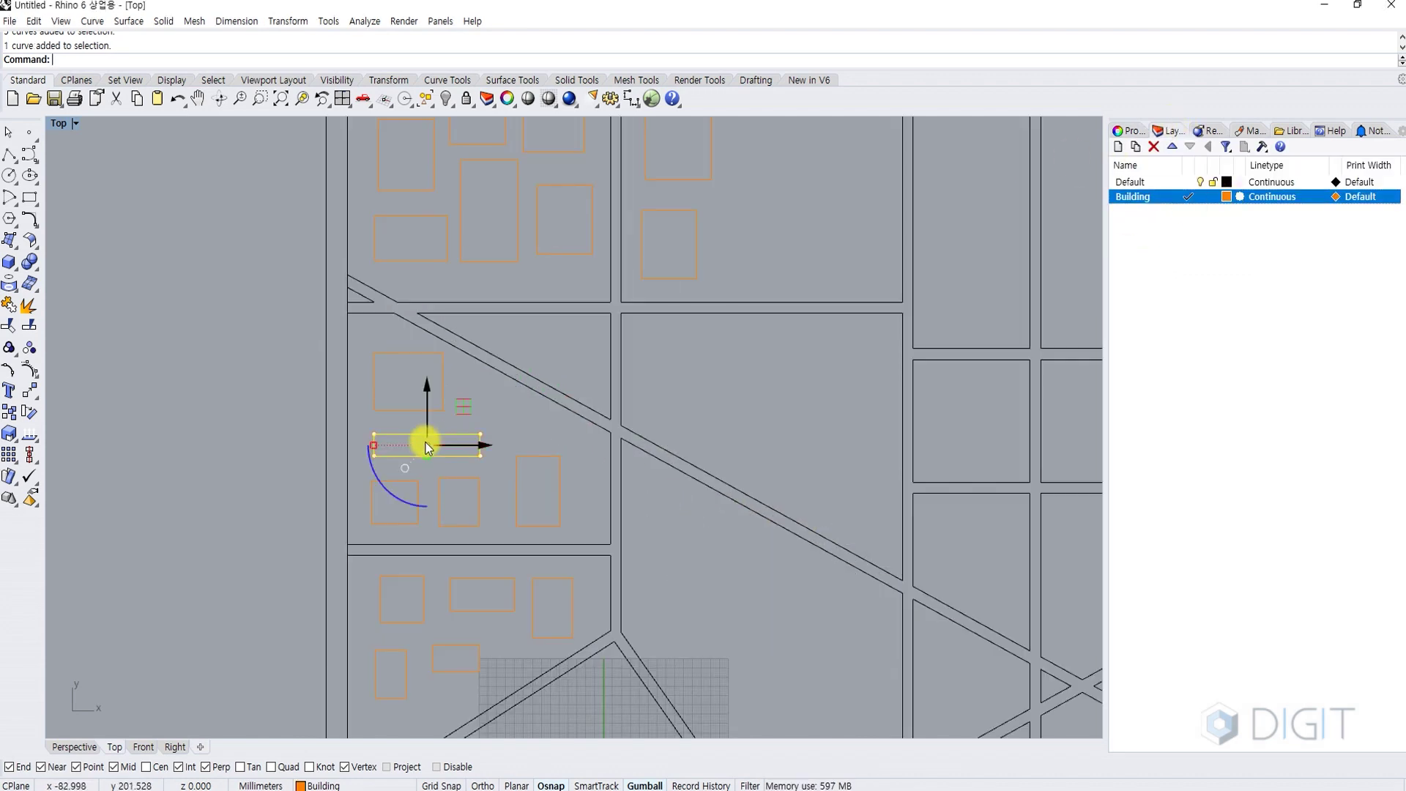
{"action": "left_click", "coordinate": [498, 407]}
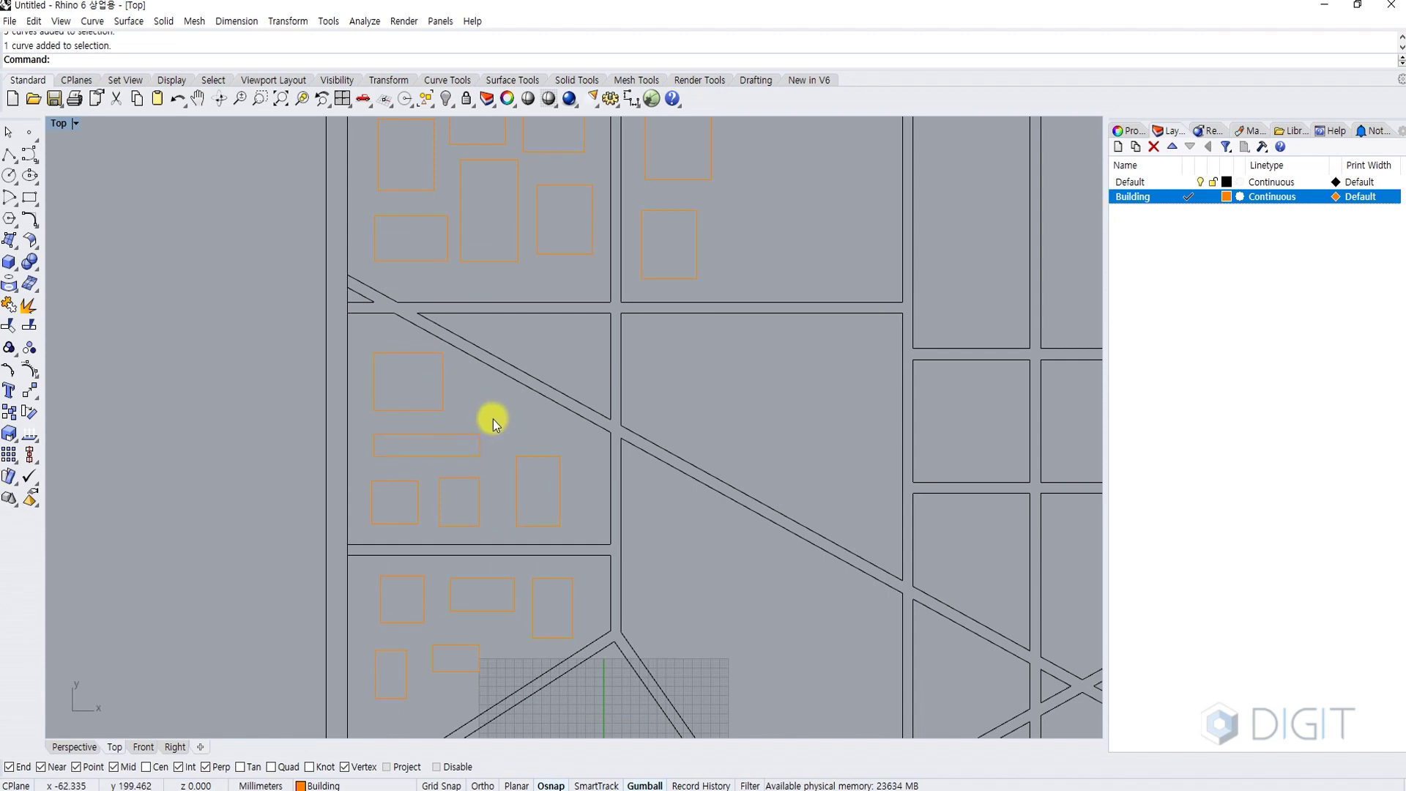
{"action": "scroll", "coordinate": [494, 419], "scroll_direction": "down", "scroll_amount": 5}
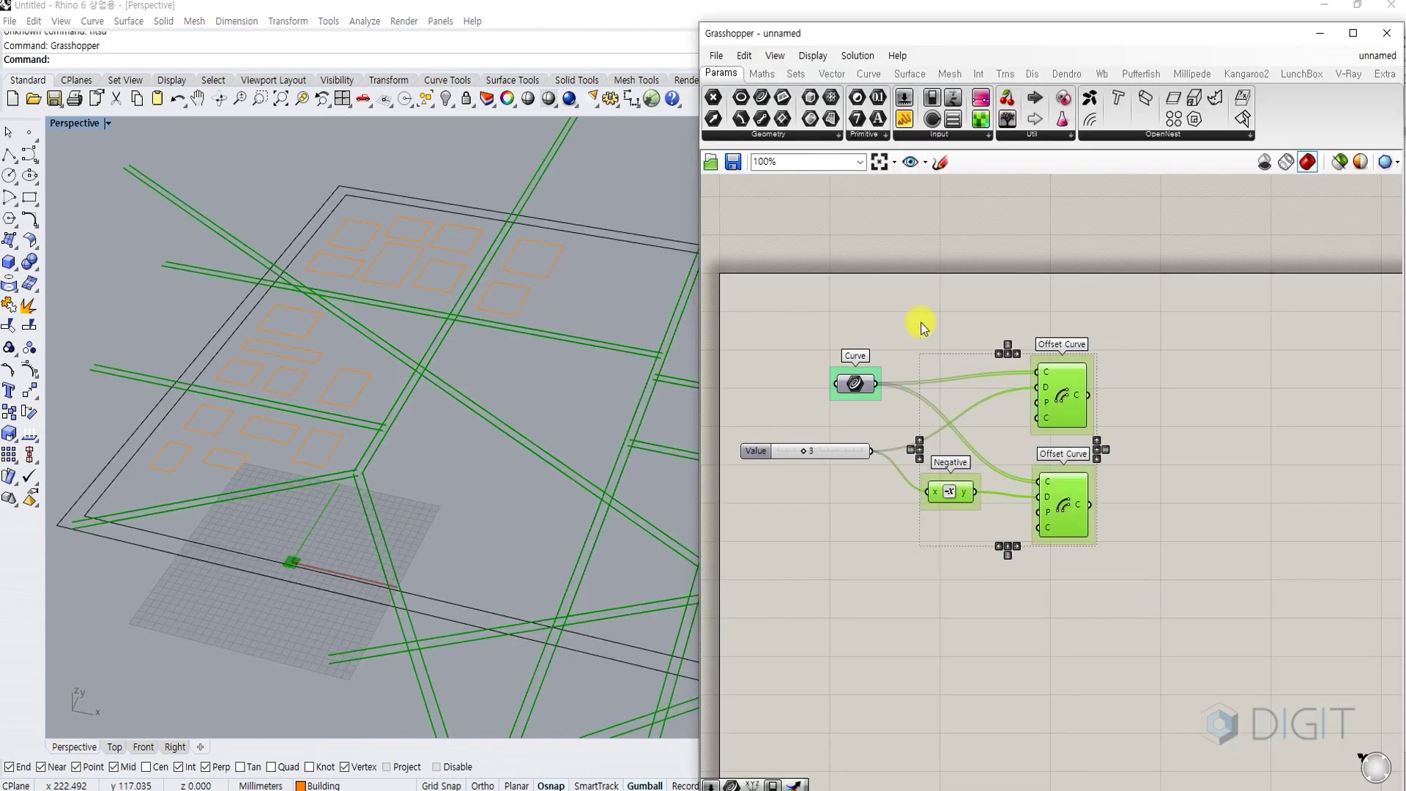
- In Grasshopper, hide the Offset Curve components' preview and assign the five building outlines of the lower-left block to the Curve parameter
{"action": "key", "text": "ctrl+q"}
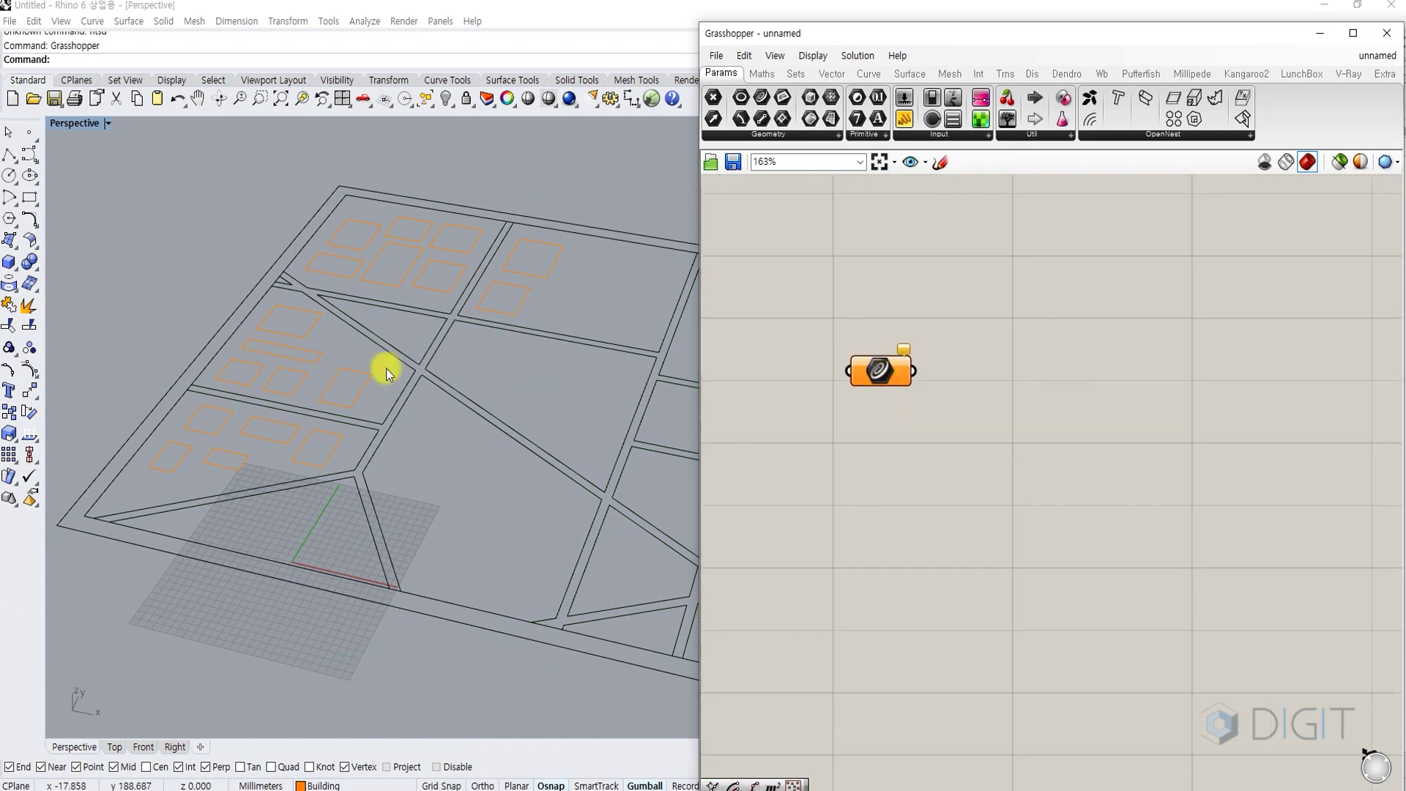
{"action": "scroll", "coordinate": [274, 430], "scroll_direction": "up", "scroll_amount": 5}
{"action": "left_click_drag", "start_coordinate": [362, 413], "coordinate": [110, 486]}
{"action": "right_click_drag", "start_coordinate": [110, 487], "coordinate": [226, 464], "text": "shift"}
{"action": "right_click", "coordinate": [889, 385]}
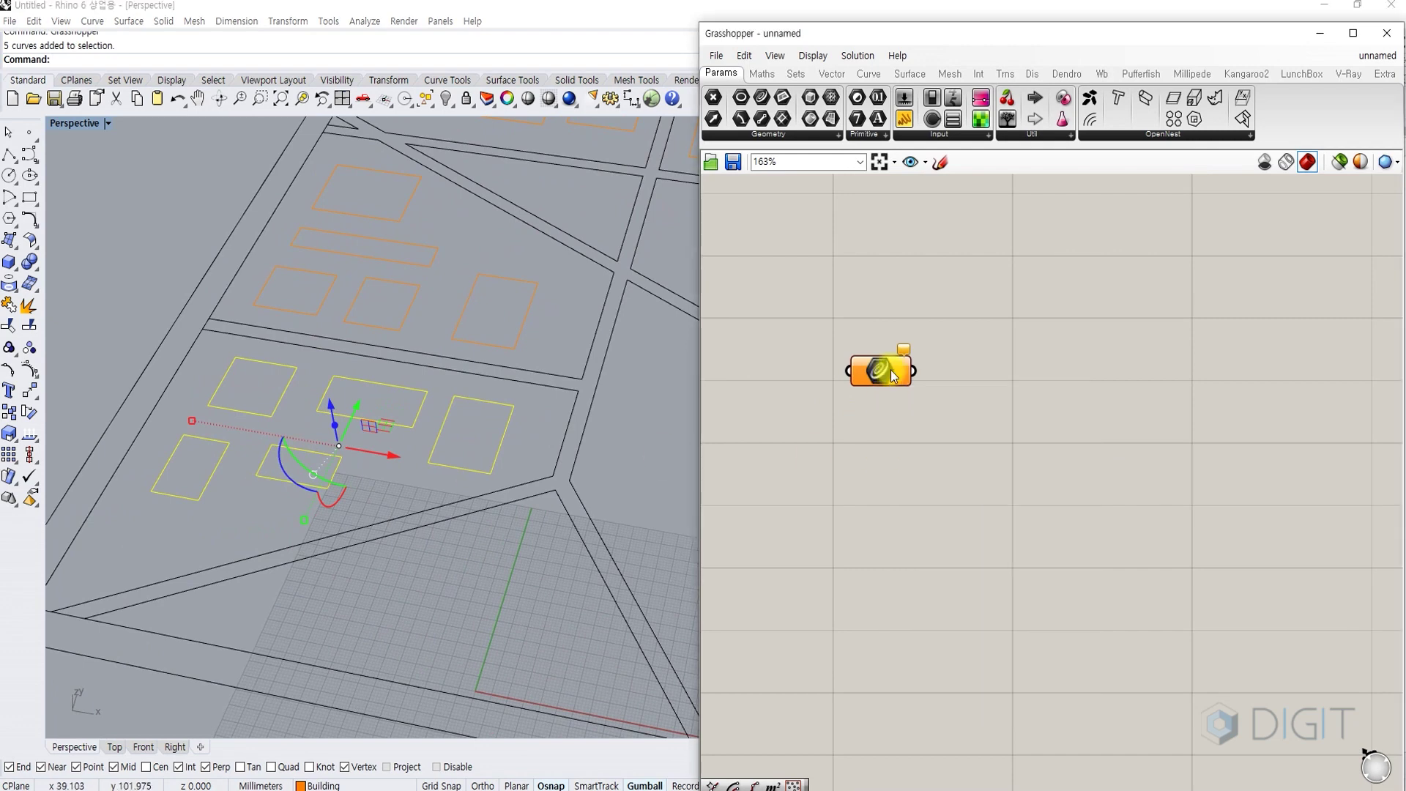
{"action": "left_click", "coordinate": [967, 596]}
{"action": "left_click", "coordinate": [606, 445]}
- Group the Curve parameter, title the group "Curve" and reposition it on the canvas
{"action": "left_click_drag", "start_coordinate": [941, 419], "coordinate": [837, 312]}
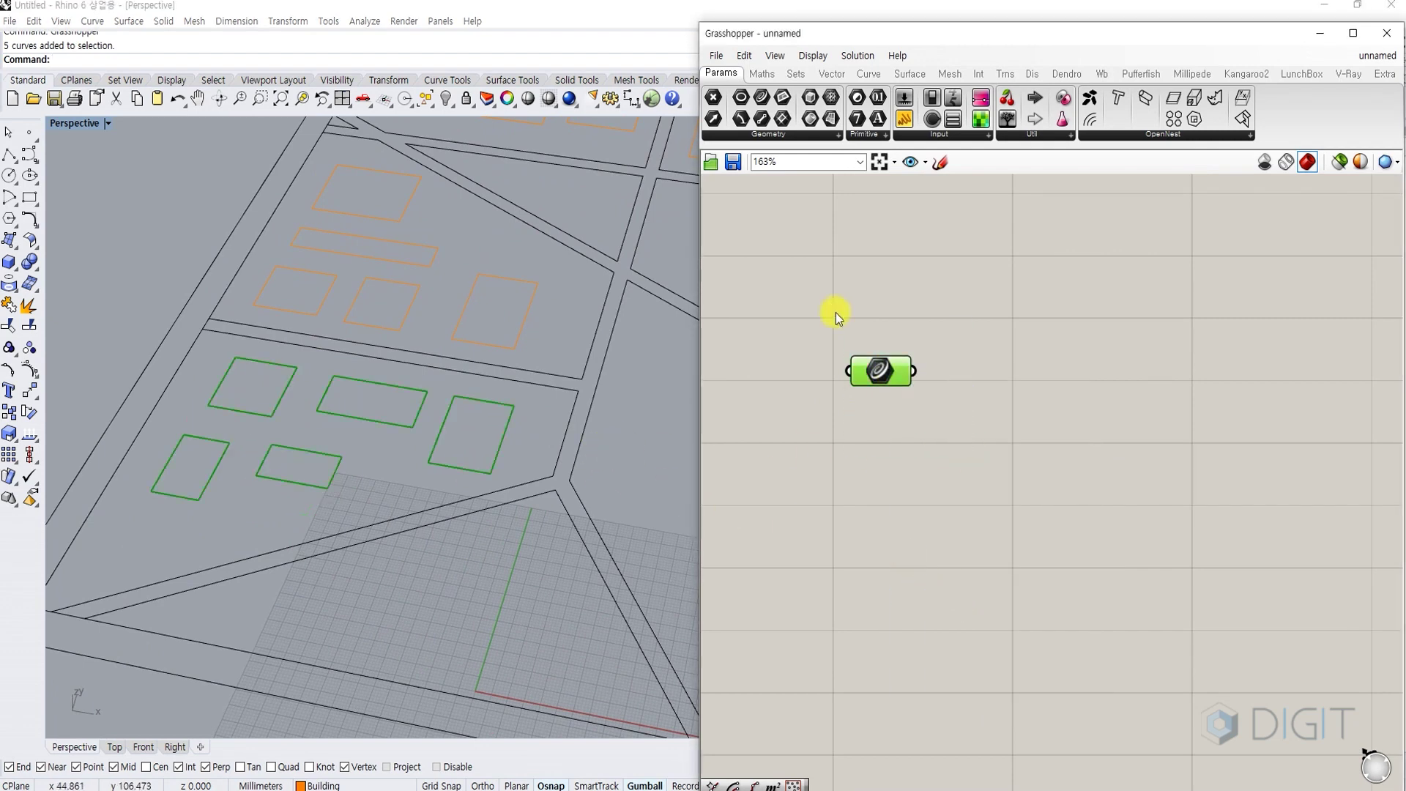
{"action": "key", "text": "ctrl+g"}
{"action": "right_click", "coordinate": [893, 349]}
{"action": "left_click", "coordinate": [945, 359]}
{"action": "type", "text": "Curve"}
{"action": "left_click_drag", "start_coordinate": [885, 371], "coordinate": [855, 397]}
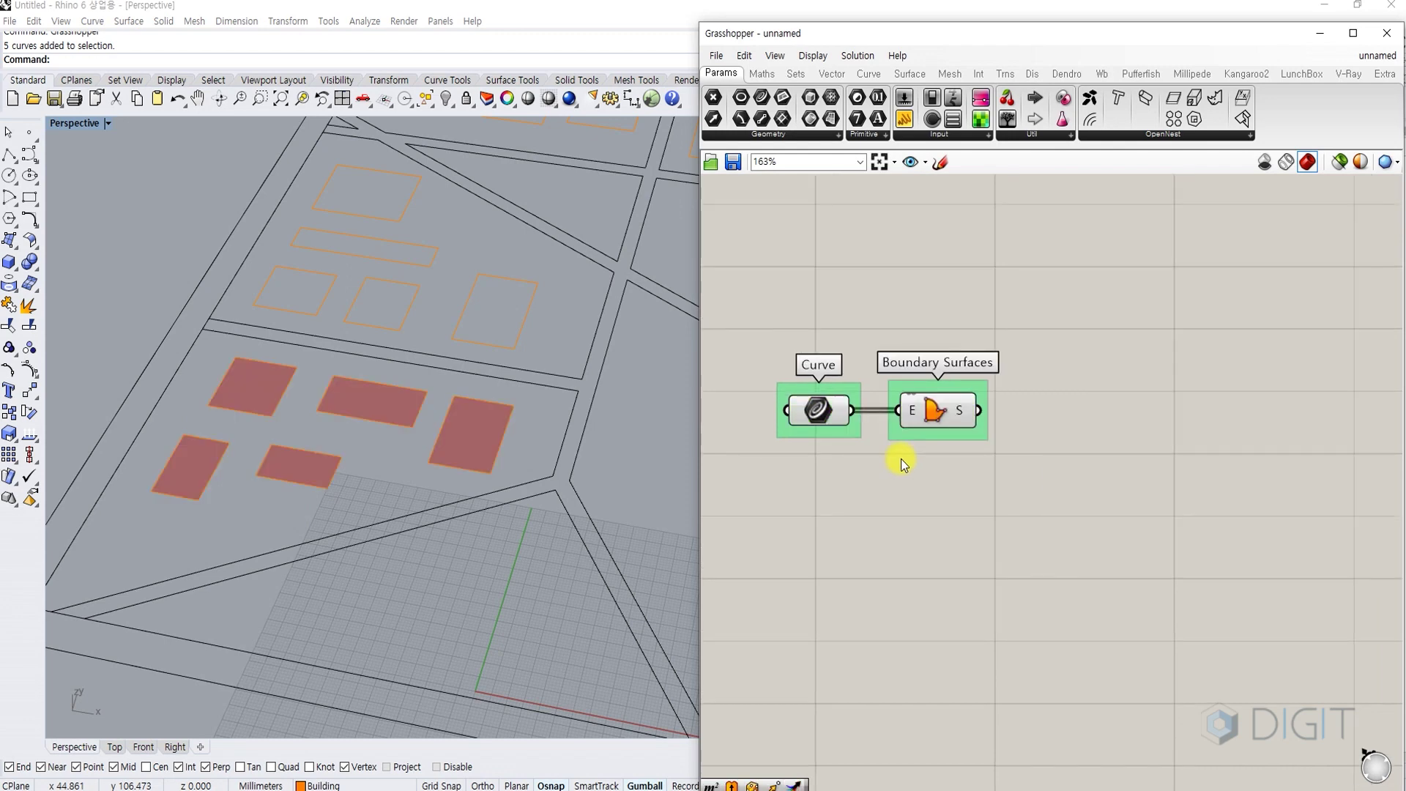
- Add an Extrude component and connect the Boundary Surfaces output to its base input
{"action": "left_click", "coordinate": [938, 414]}
{"action": "right_click_drag", "start_coordinate": [938, 424], "coordinate": [910, 451]}
{"action": "left_click", "coordinate": [940, 491]}
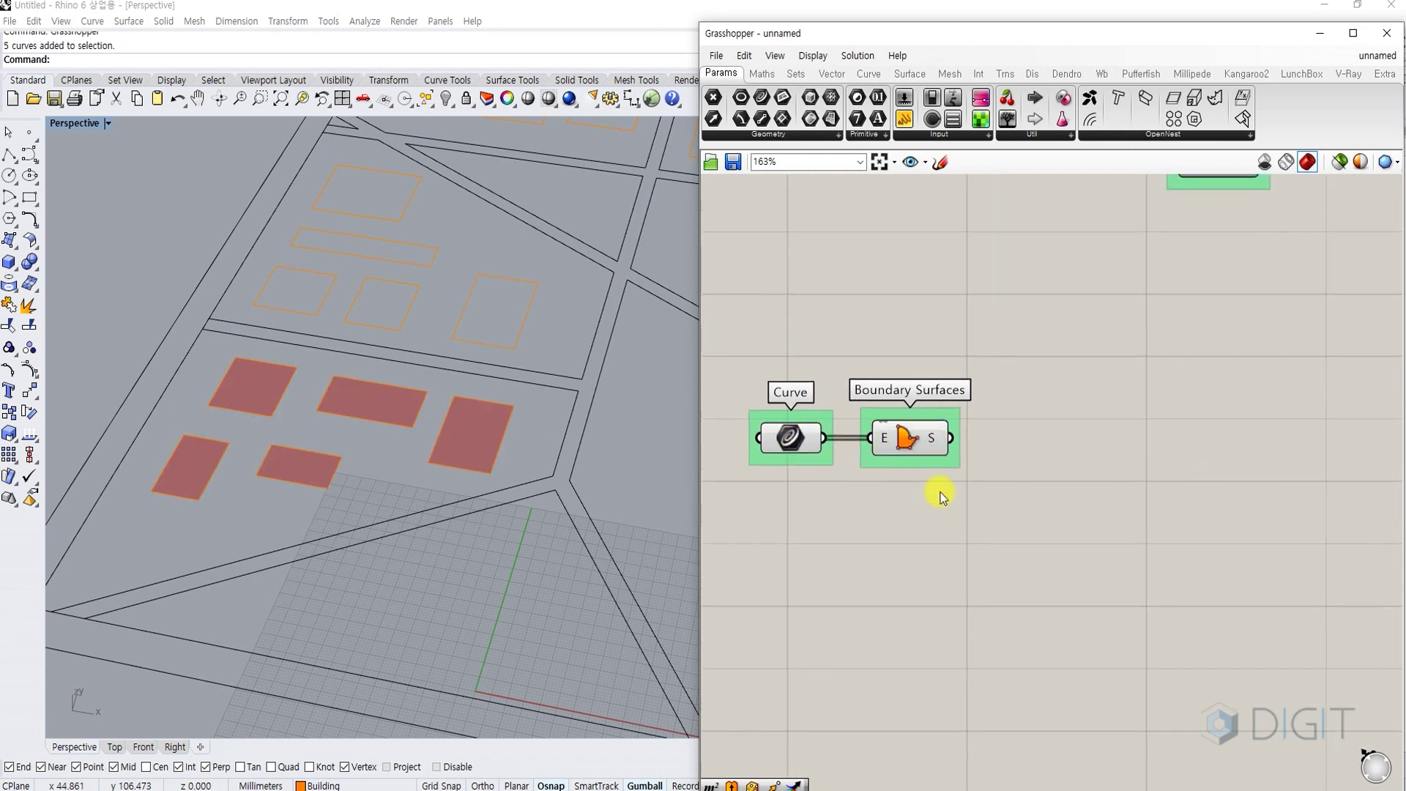
{"action": "double_click", "coordinate": [1049, 495]}
{"action": "type", "text": "extr"}
{"action": "key", "text": "Return"}
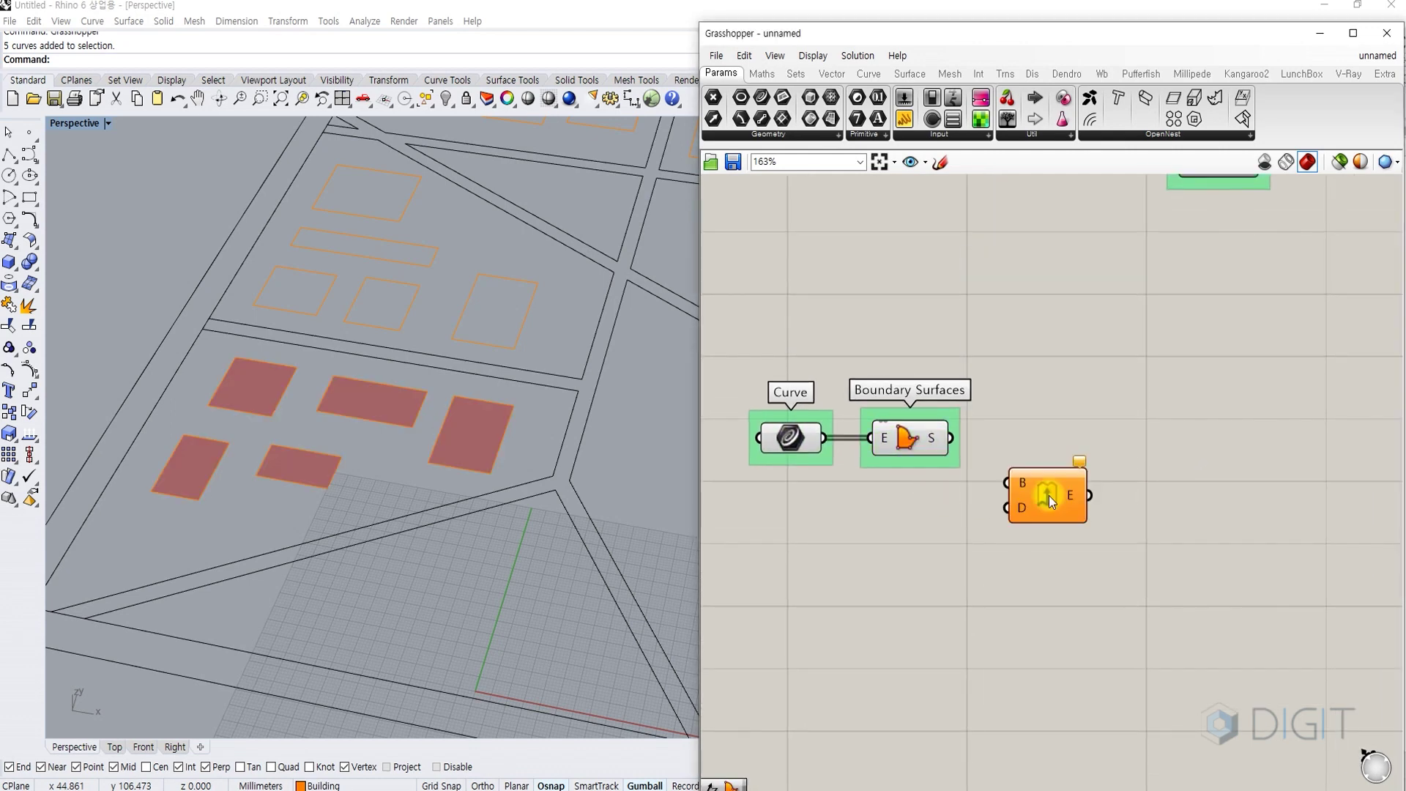
{"action": "left_click_drag", "start_coordinate": [951, 438], "coordinate": [1125, 465]}
{"action": "left_click", "coordinate": [1029, 484]}
- Add a Unit Z component in a group titled "Unit Z" and connect it to Extrude's direction input
{"action": "double_click", "coordinate": [984, 530]}
{"action": "type", "text": "z"}
{"action": "key", "text": "Return"}
{"action": "key", "text": "ctrl+g"}
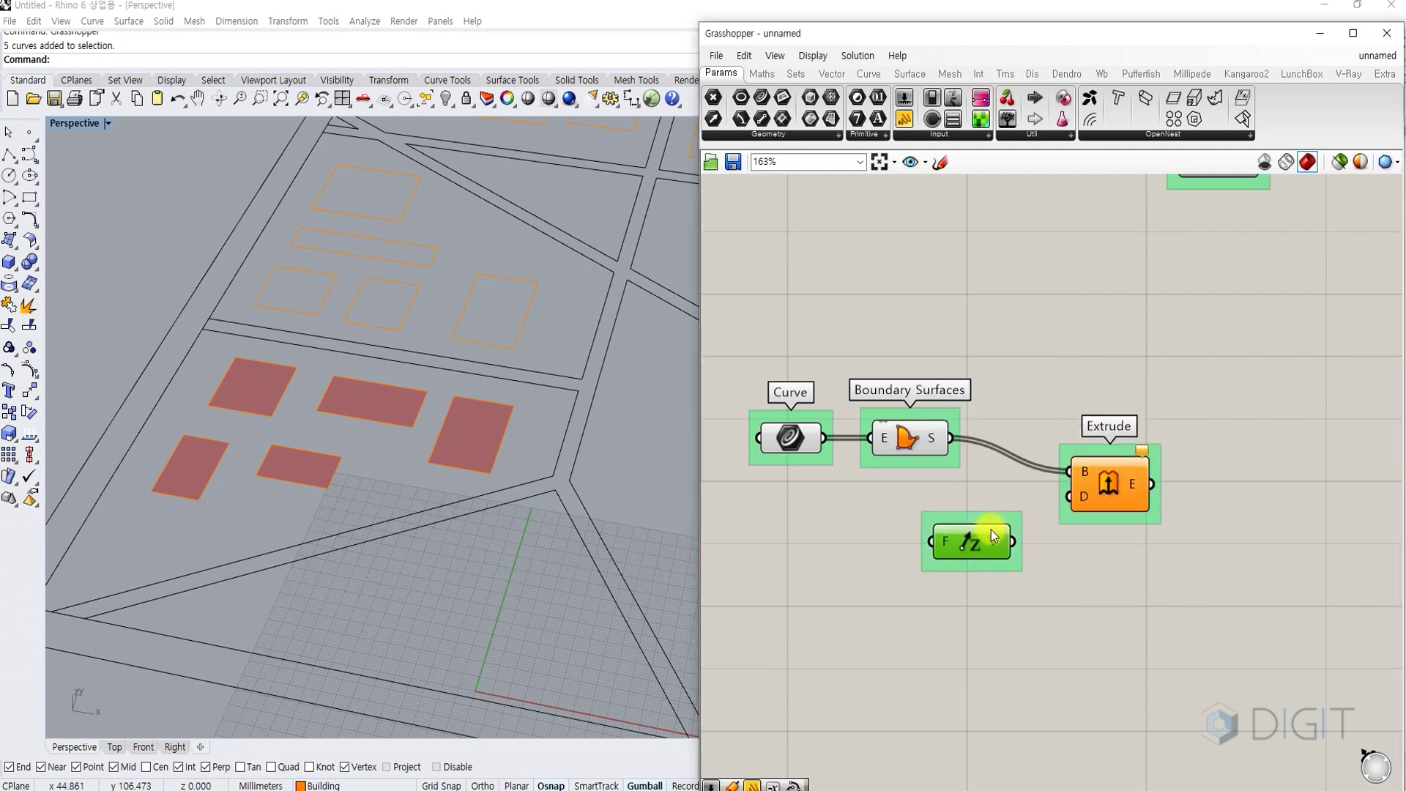
{"action": "right_click", "coordinate": [991, 527]}
{"action": "type", "text": "Unit Z"}
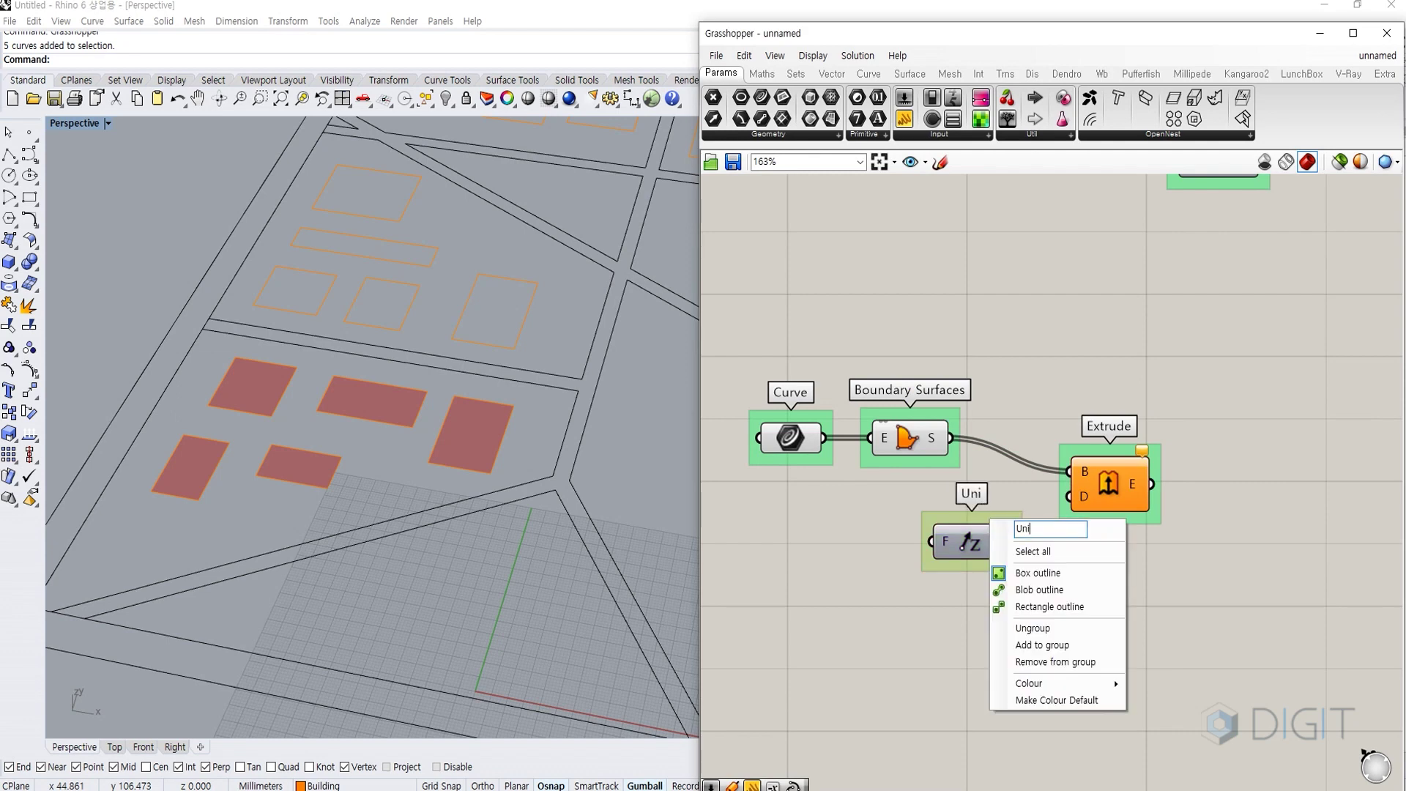
{"action": "key", "text": "Return"}
{"action": "left_click_drag", "start_coordinate": [1013, 542], "coordinate": [1069, 497]}
- Reposition the Unit Z and Curve components to make room on the canvas
{"action": "right_click_drag", "start_coordinate": [1051, 568], "coordinate": [1132, 562]}
{"action": "left_click_drag", "start_coordinate": [1064, 548], "coordinate": [1009, 568]}
{"action": "left_click_drag", "start_coordinate": [906, 578], "coordinate": [921, 574], "text": "alt"}
{"action": "left_click_drag", "start_coordinate": [869, 437], "coordinate": [803, 419]}
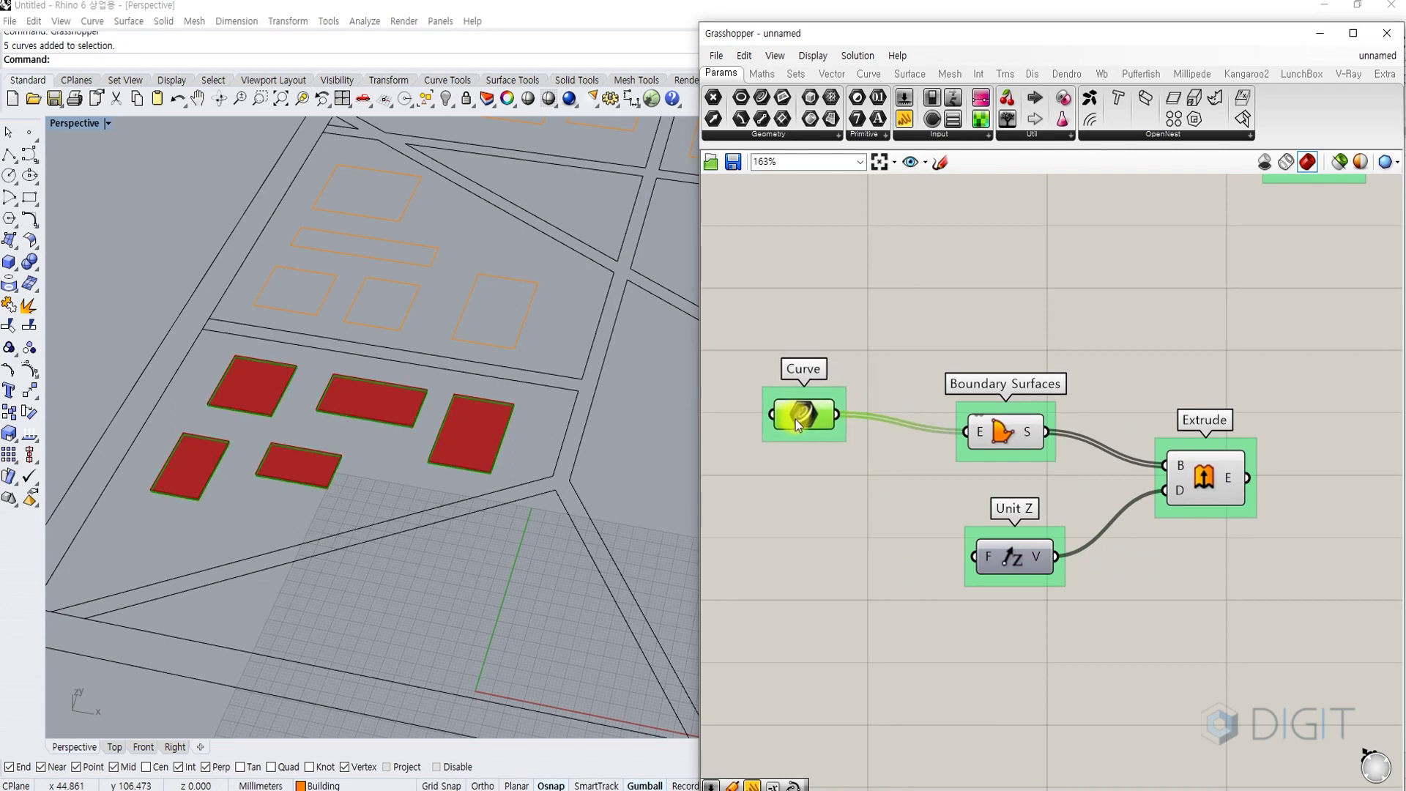
- Add a Random component below the Curve parameter in a group titled "Random(1~6 Integer)"
{"action": "scroll", "coordinate": [821, 544], "scroll_direction": "down", "scroll_amount": 1}
{"action": "right_click_drag", "start_coordinate": [821, 543], "coordinate": [964, 516]}
{"action": "double_click", "coordinate": [956, 517]}
{"action": "type", "text": "random"}
{"action": "key", "text": "Return"}
{"action": "left_click", "coordinate": [957, 520]}
{"action": "left_click_drag", "start_coordinate": [957, 518], "coordinate": [918, 512]}
{"action": "scroll", "coordinate": [933, 511], "scroll_direction": "up", "scroll_amount": 2}
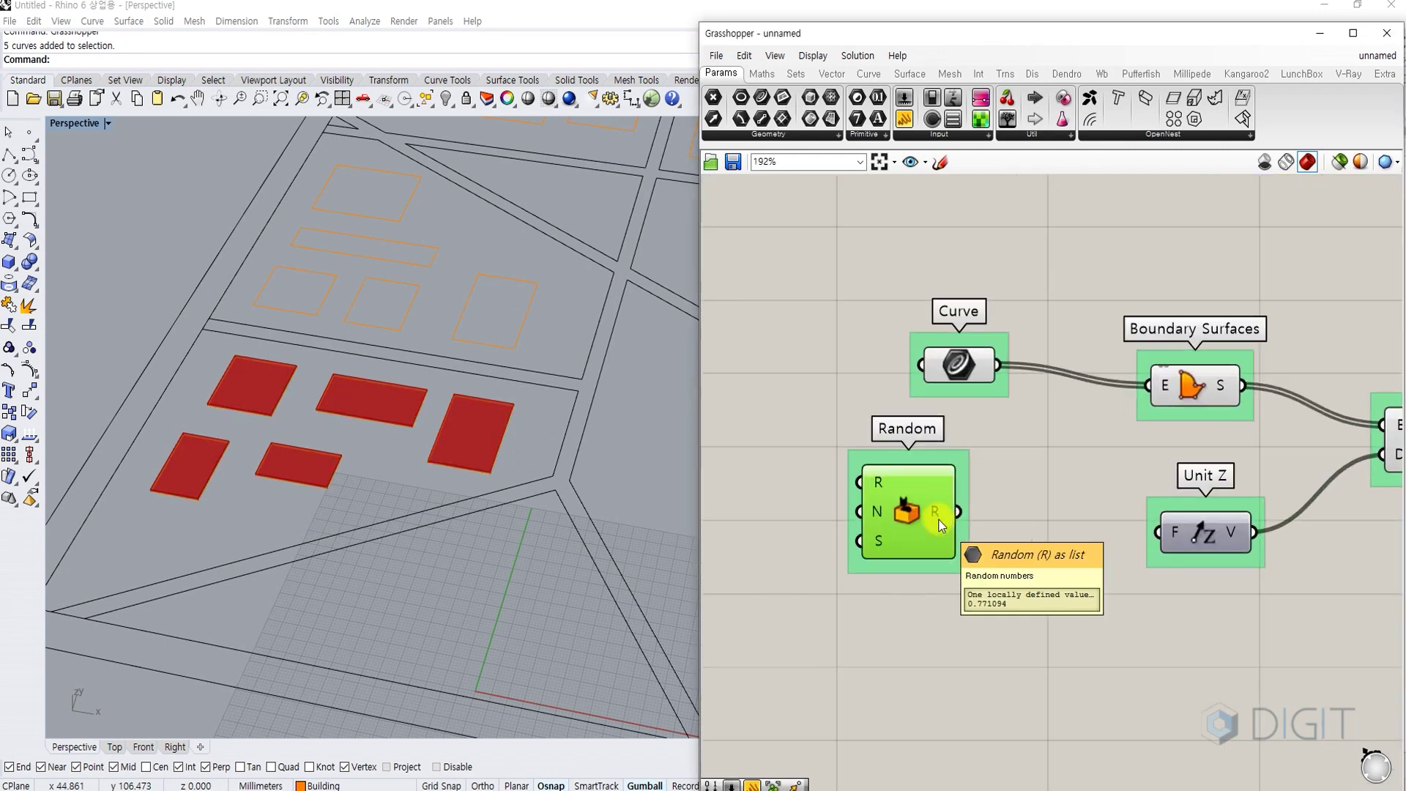
{"action": "right_click_drag", "start_coordinate": [939, 514], "coordinate": [944, 506]}
{"action": "left_click_drag", "start_coordinate": [964, 503], "coordinate": [995, 503]}
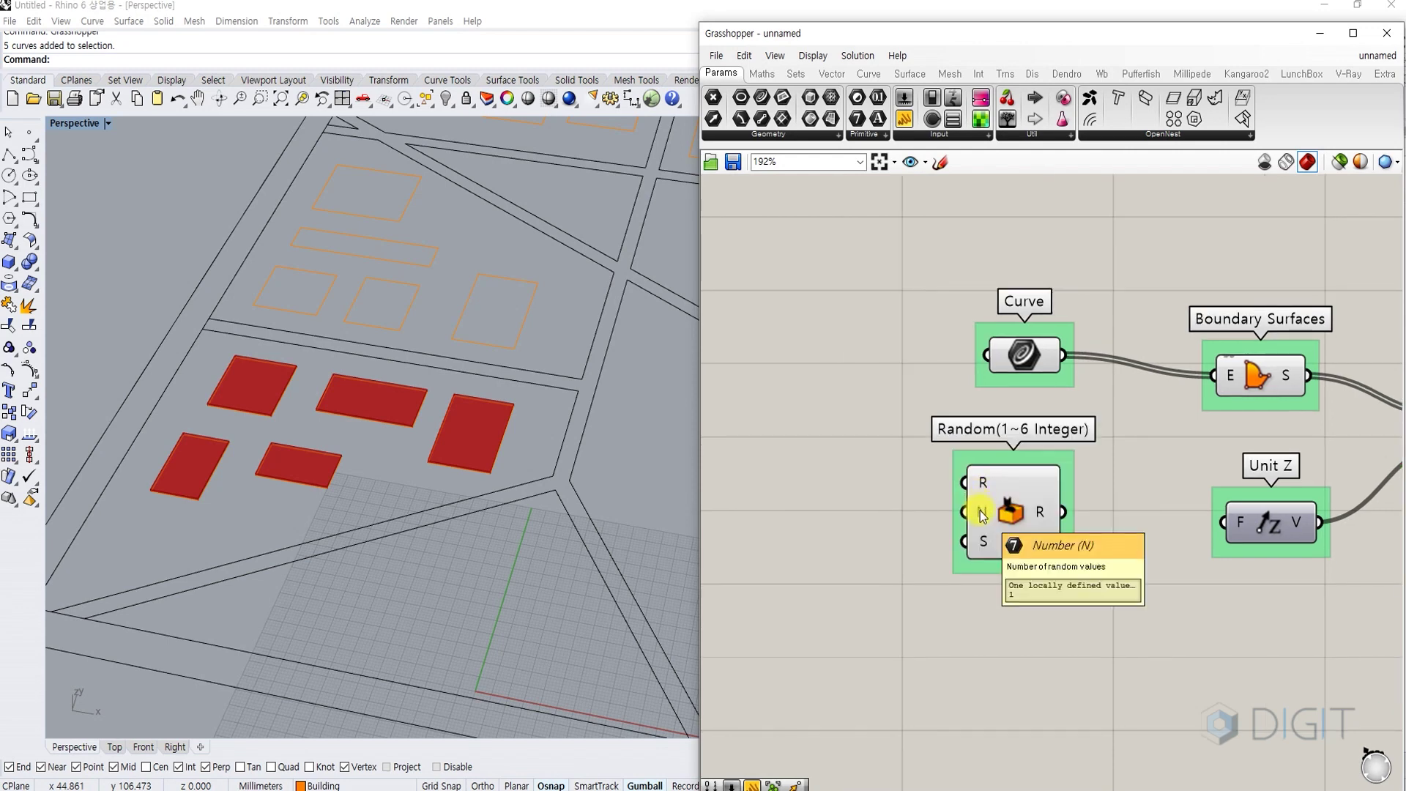
- Add a Panel containing "1 to 6" in a group titled "Panel" and connect it to Random's range input
{"action": "left_click_drag", "start_coordinate": [1027, 350], "coordinate": [986, 336]}
{"action": "left_click", "coordinate": [903, 424]}
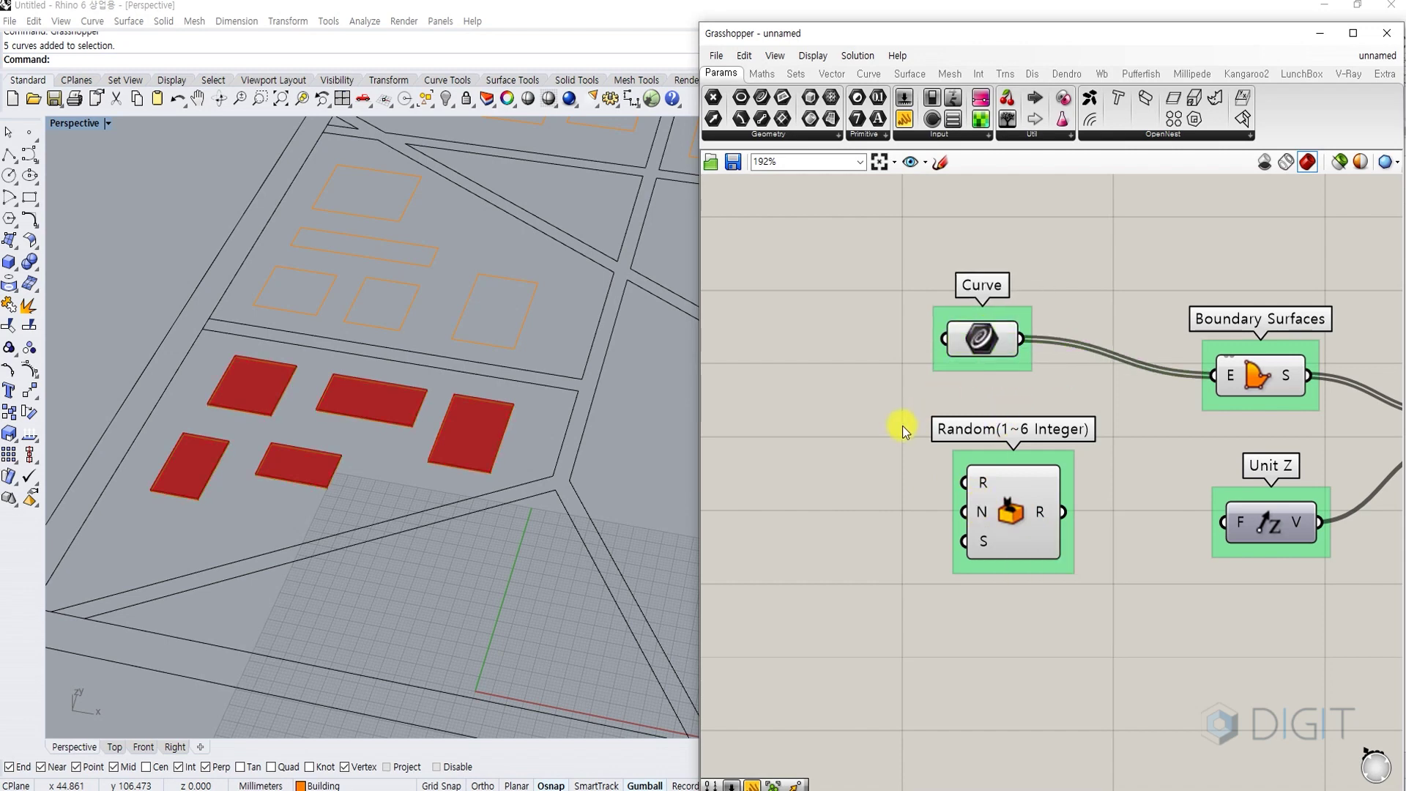
{"action": "double_click", "coordinate": [853, 475]}
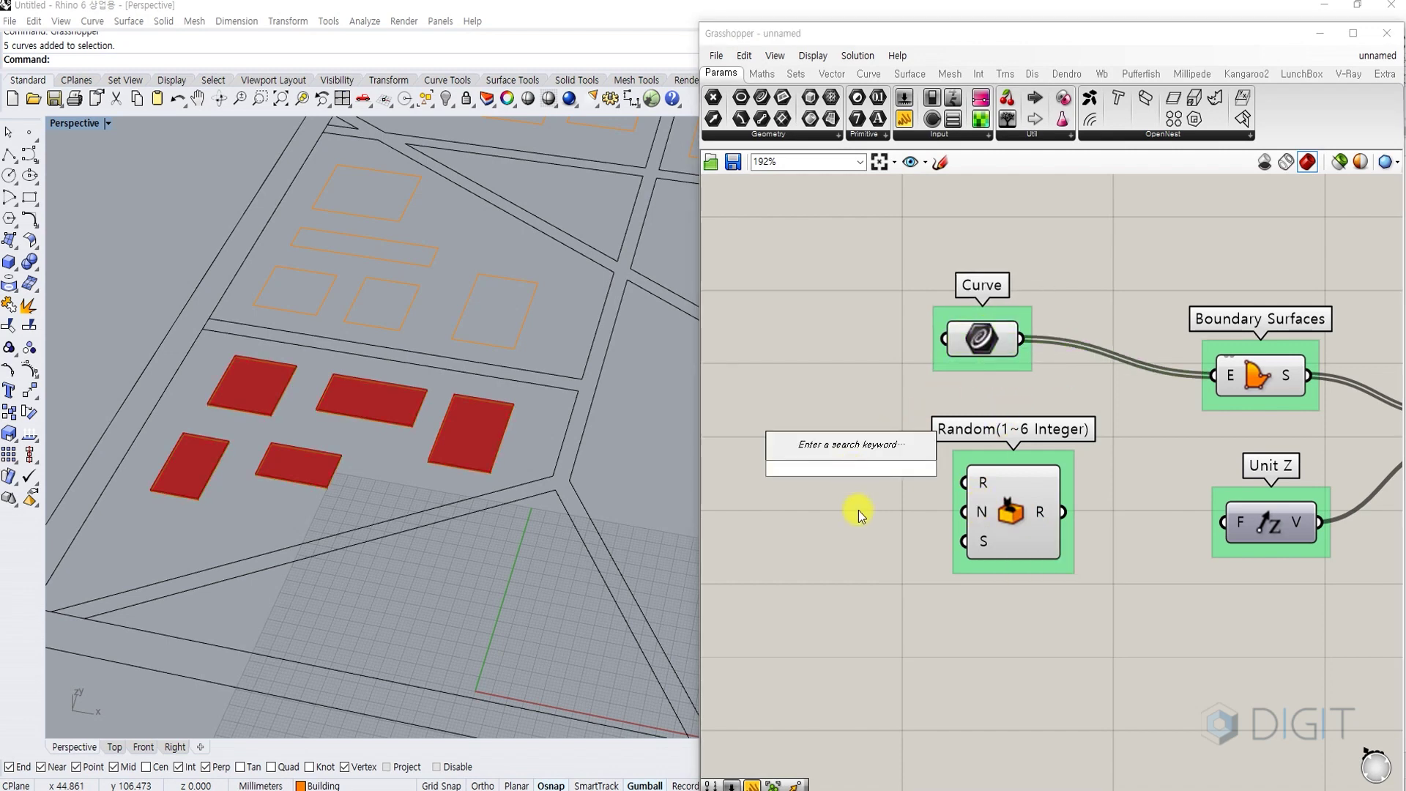
{"action": "type", "text": "panel"}
{"action": "key", "text": "Return"}
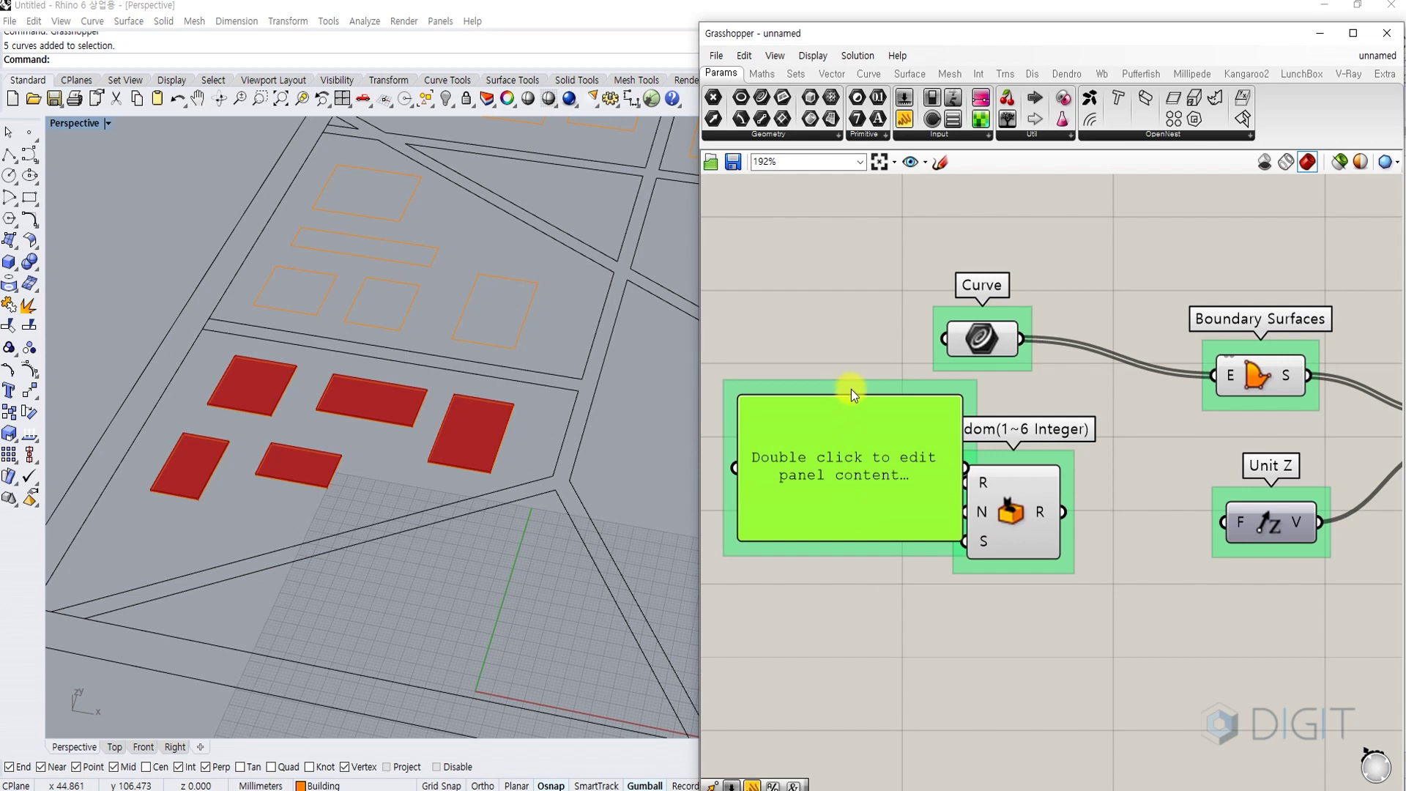
{"action": "right_click", "coordinate": [853, 392]}
{"action": "type", "text": "Pa"}
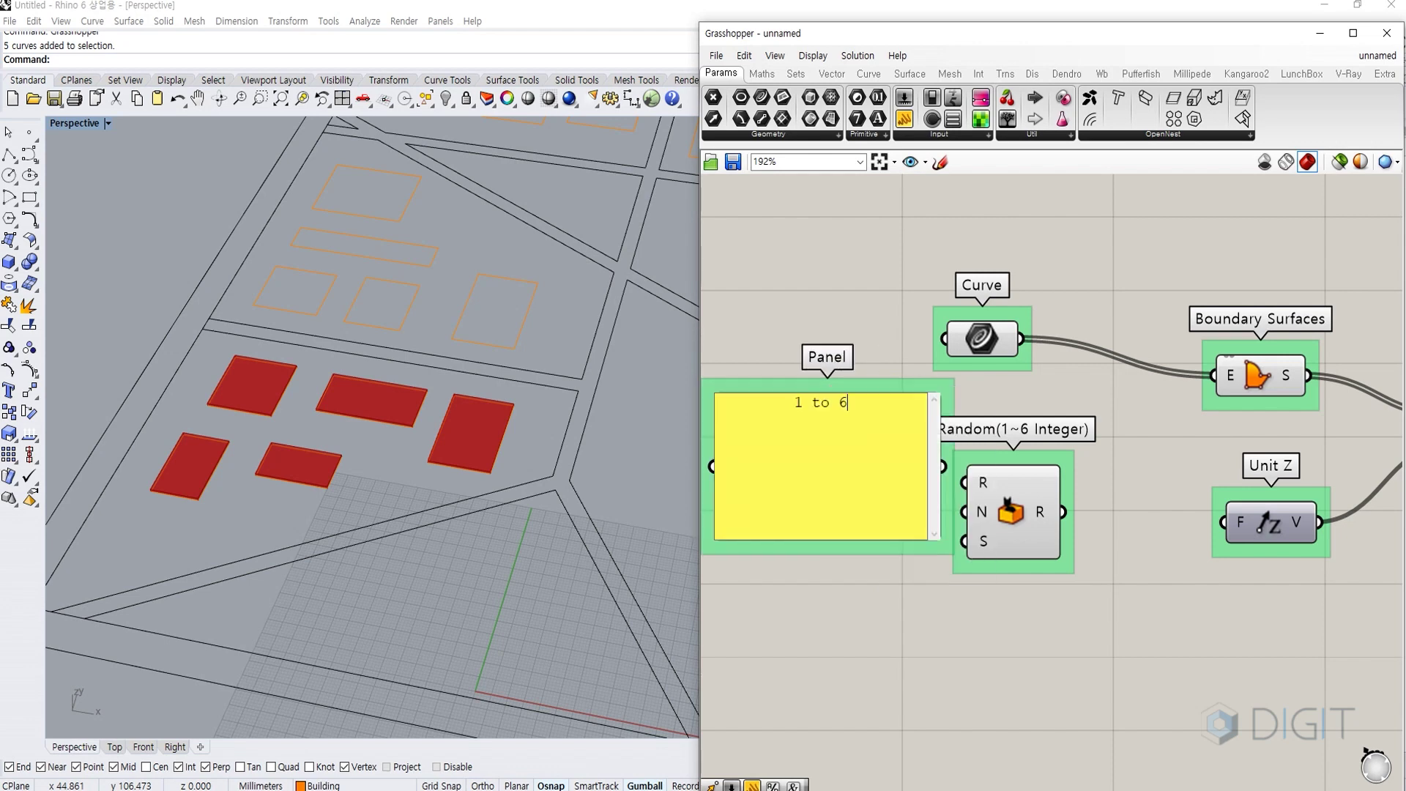
{"action": "left_click", "coordinate": [880, 336]}
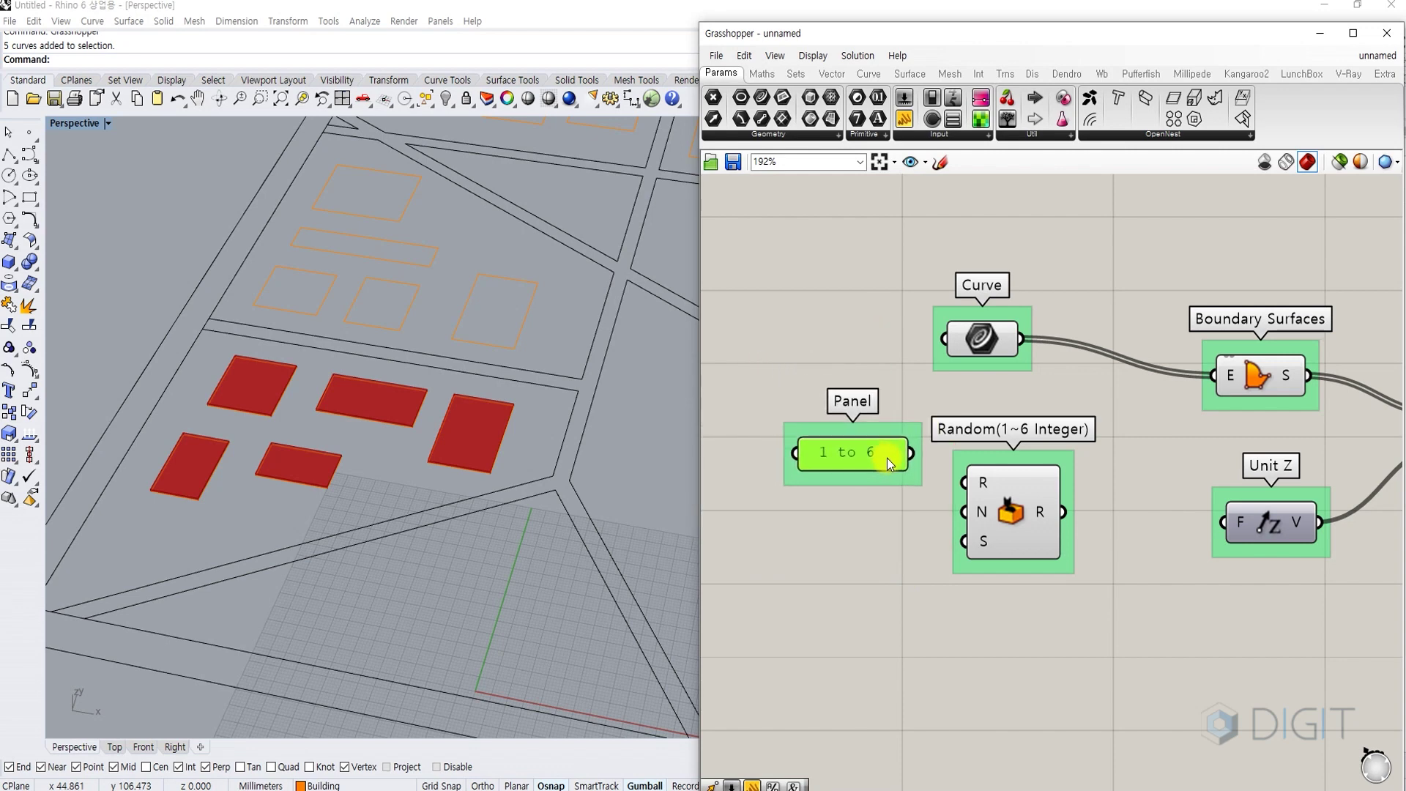
{"action": "left_click_drag", "start_coordinate": [886, 458], "coordinate": [900, 488]}
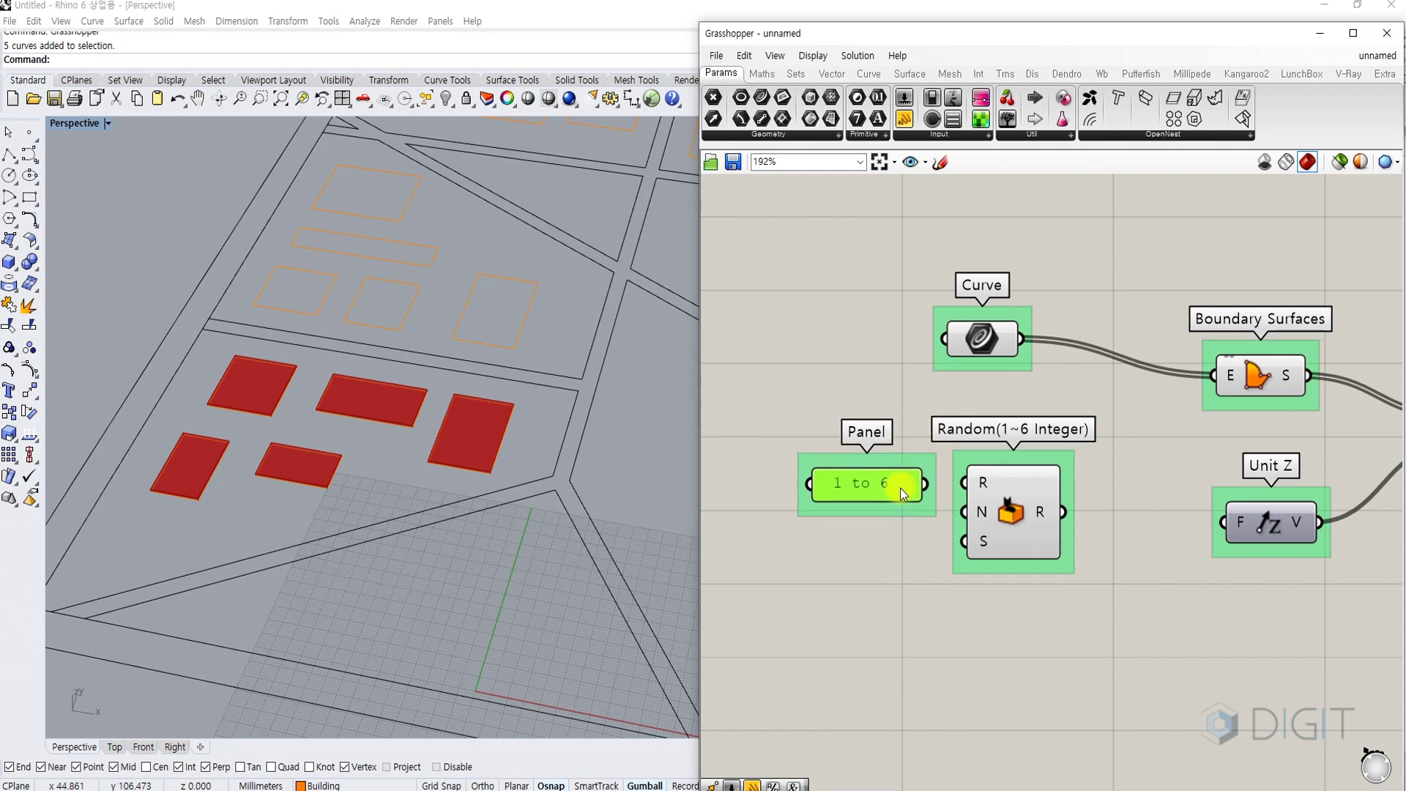
{"action": "left_click_drag", "start_coordinate": [924, 483], "coordinate": [964, 483]}
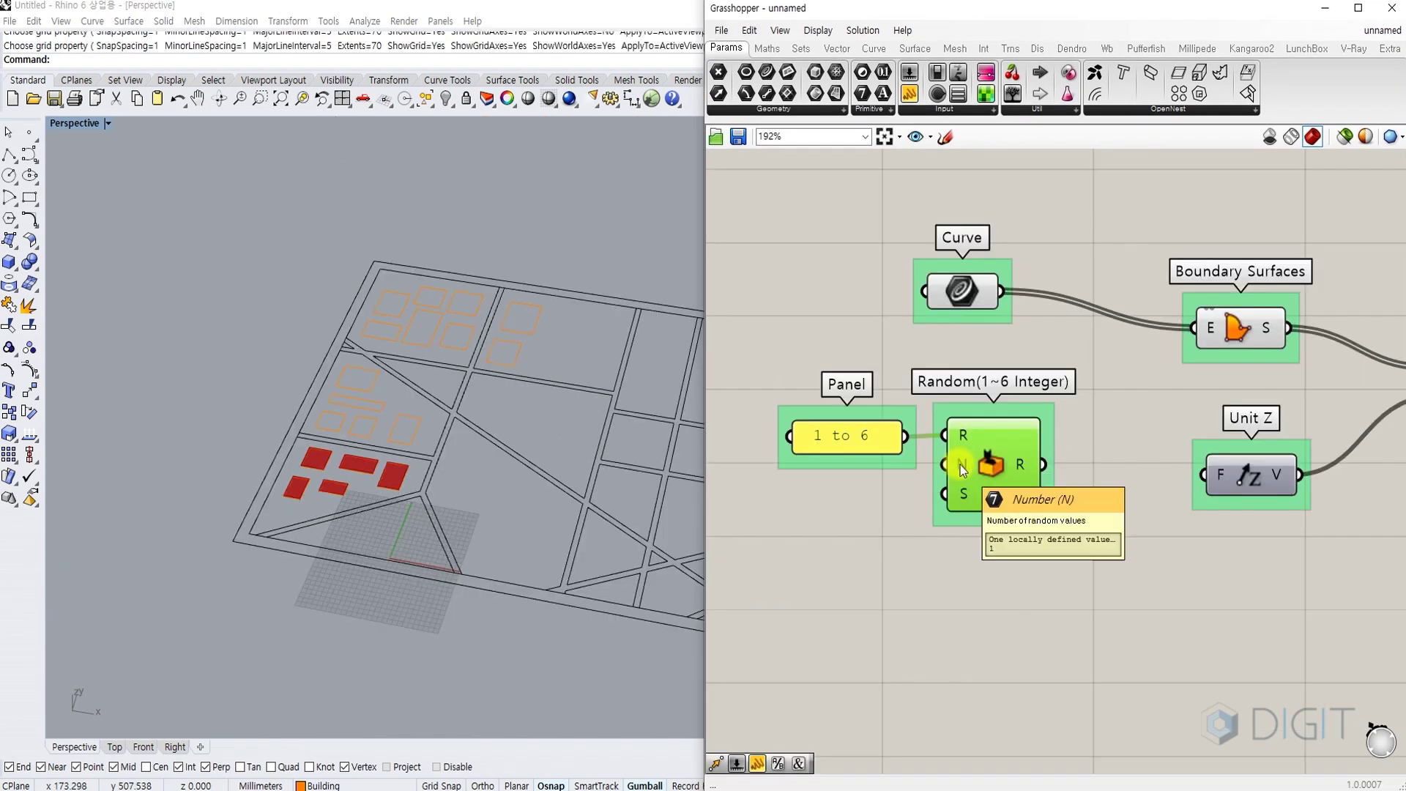
- Move the Curve parameter away and add a List Length component in a group titled "List Length", fed by Curve
{"action": "left_click_drag", "start_coordinate": [984, 292], "coordinate": [805, 273]}
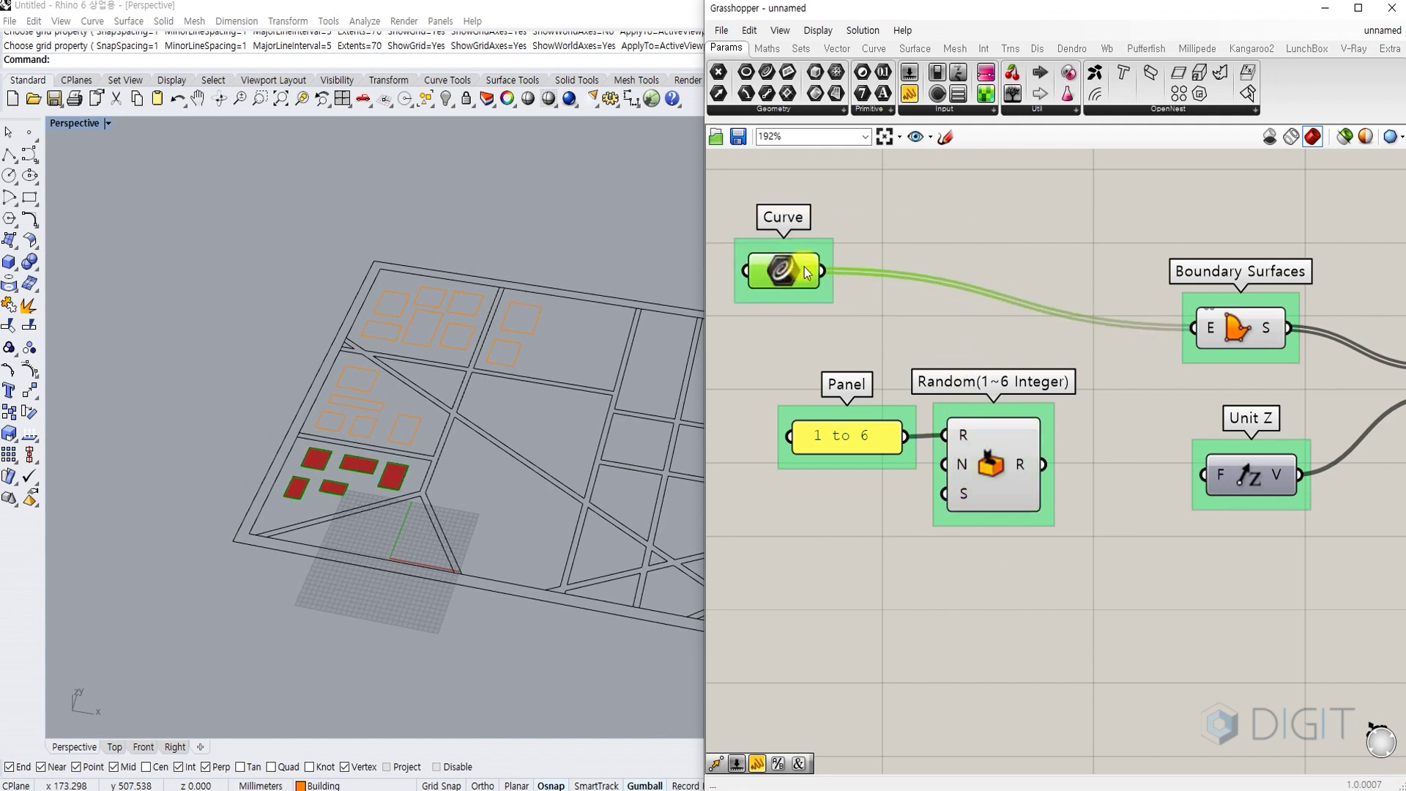
{"action": "right_click_drag", "start_coordinate": [805, 272], "coordinate": [886, 321]}
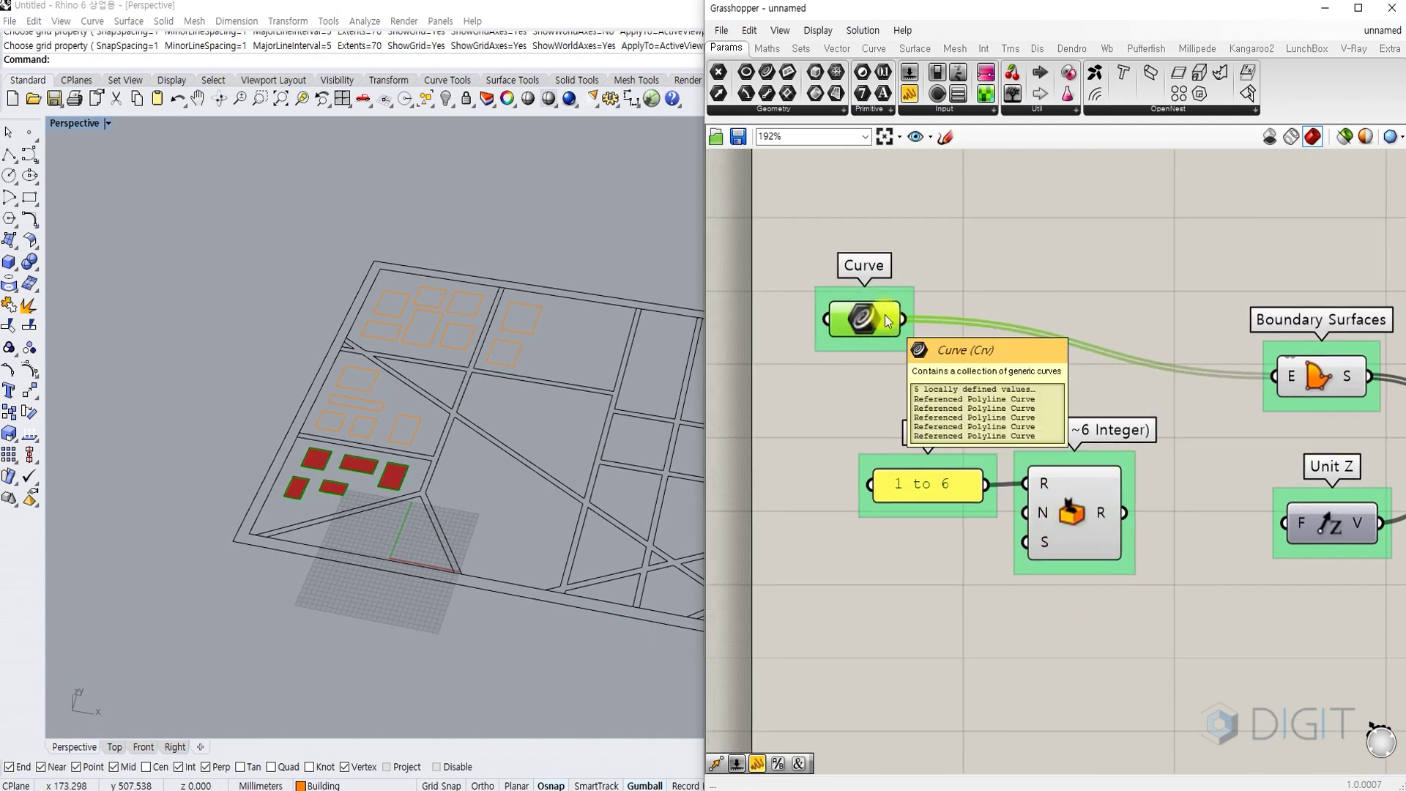
{"action": "double_click", "coordinate": [940, 286]}
{"action": "type", "text": "listlength"}
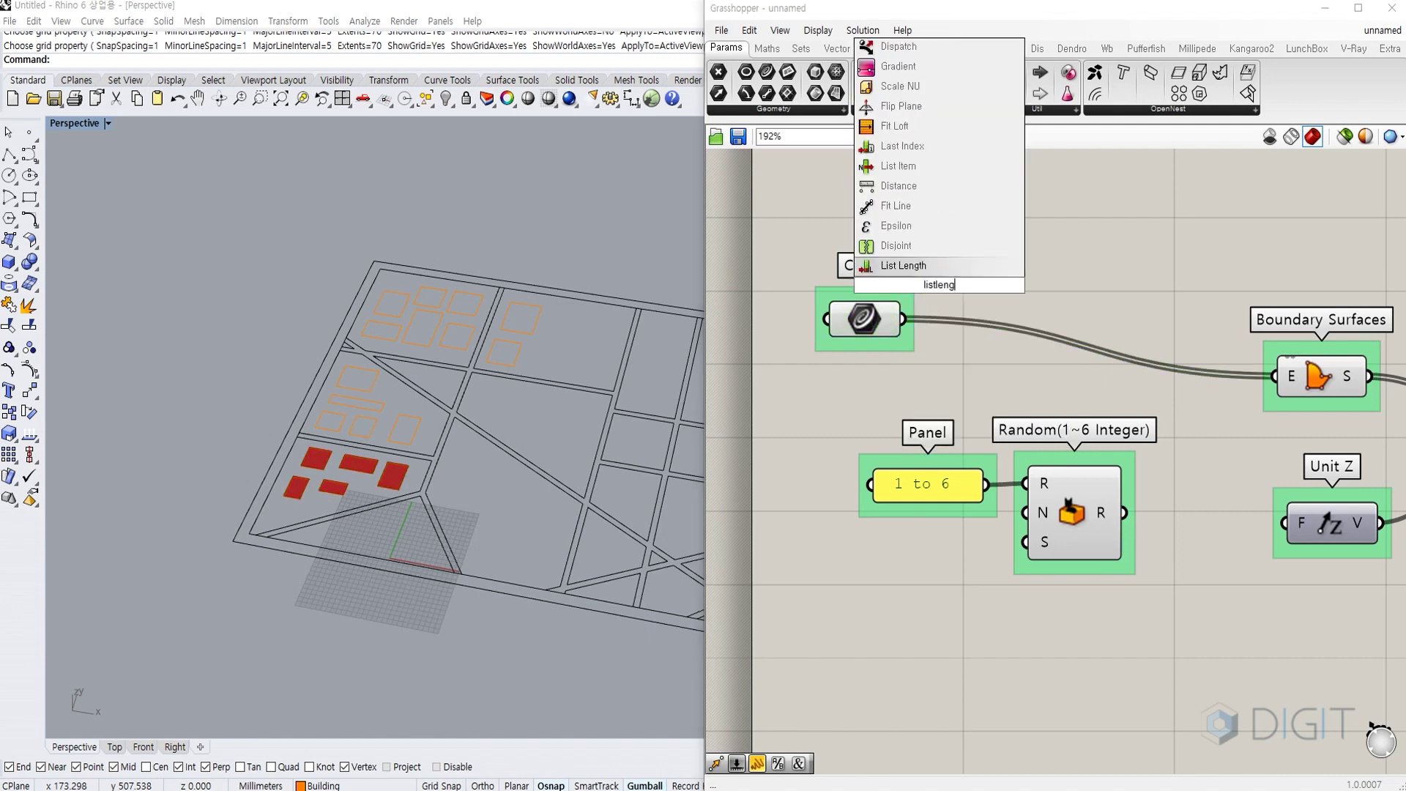
{"action": "key", "text": "Return"}
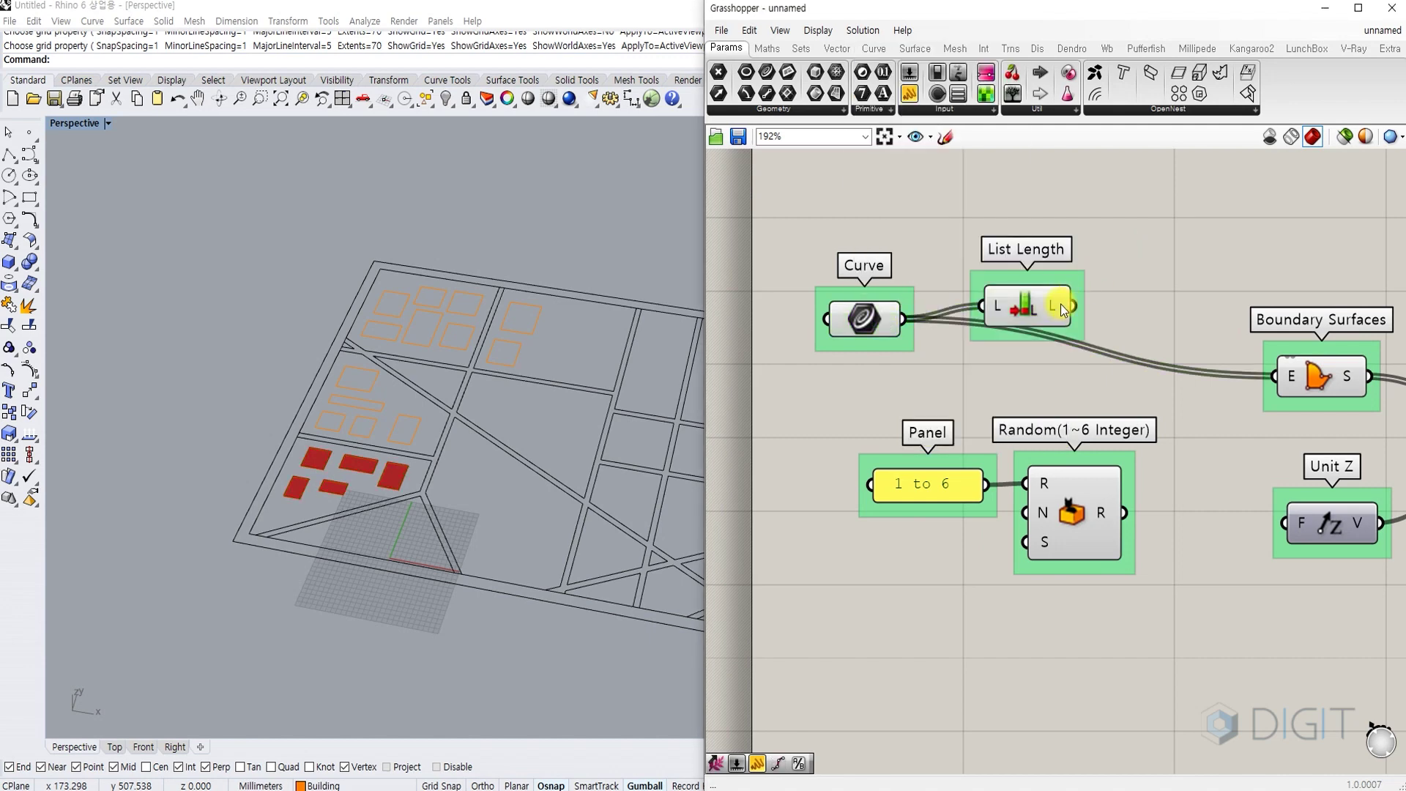
{"action": "mouse_move", "coordinate": [1060, 305]}
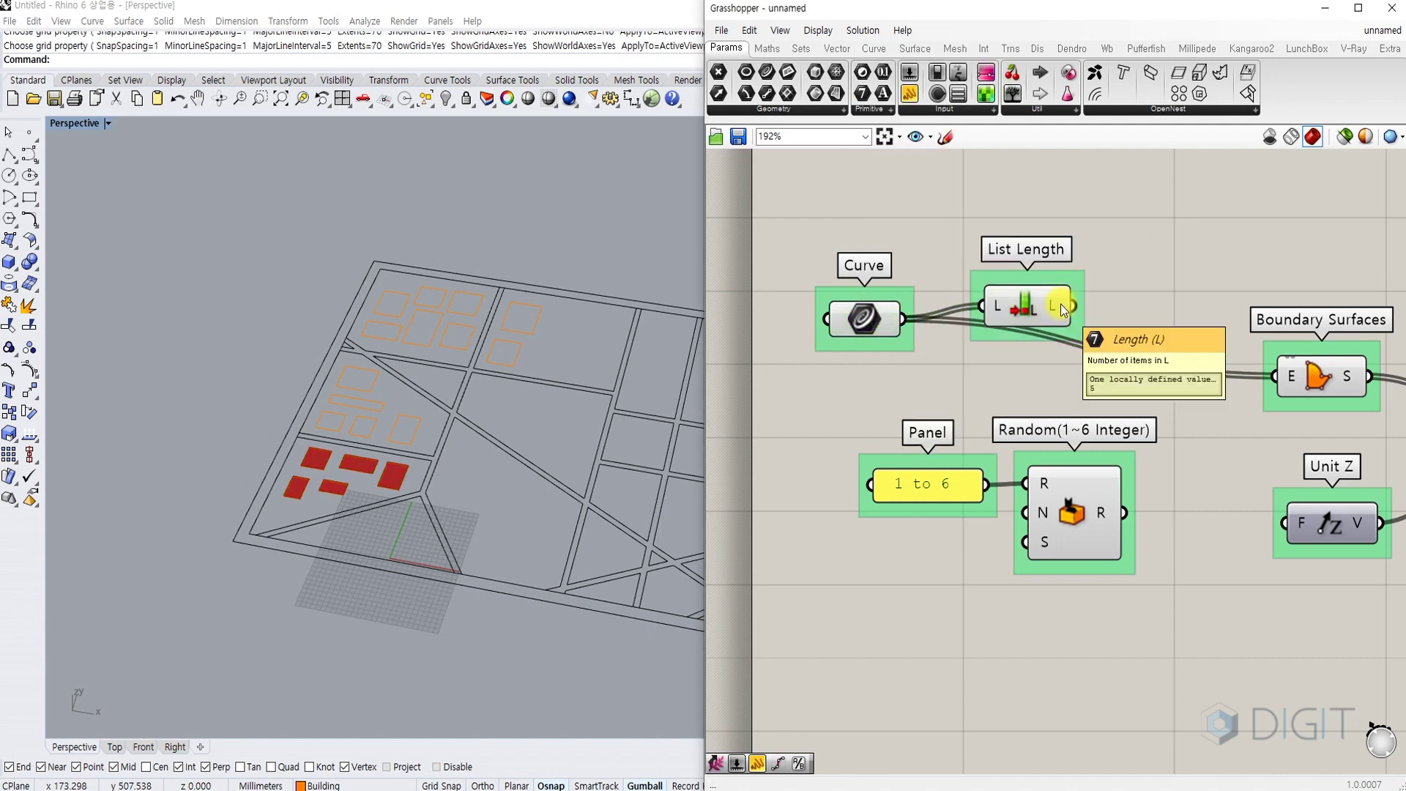
- Place List Length below the "1 to 6" panel and connect its output to Random's number (N) input
{"action": "left_click_drag", "start_coordinate": [1008, 306], "coordinate": [851, 595]}
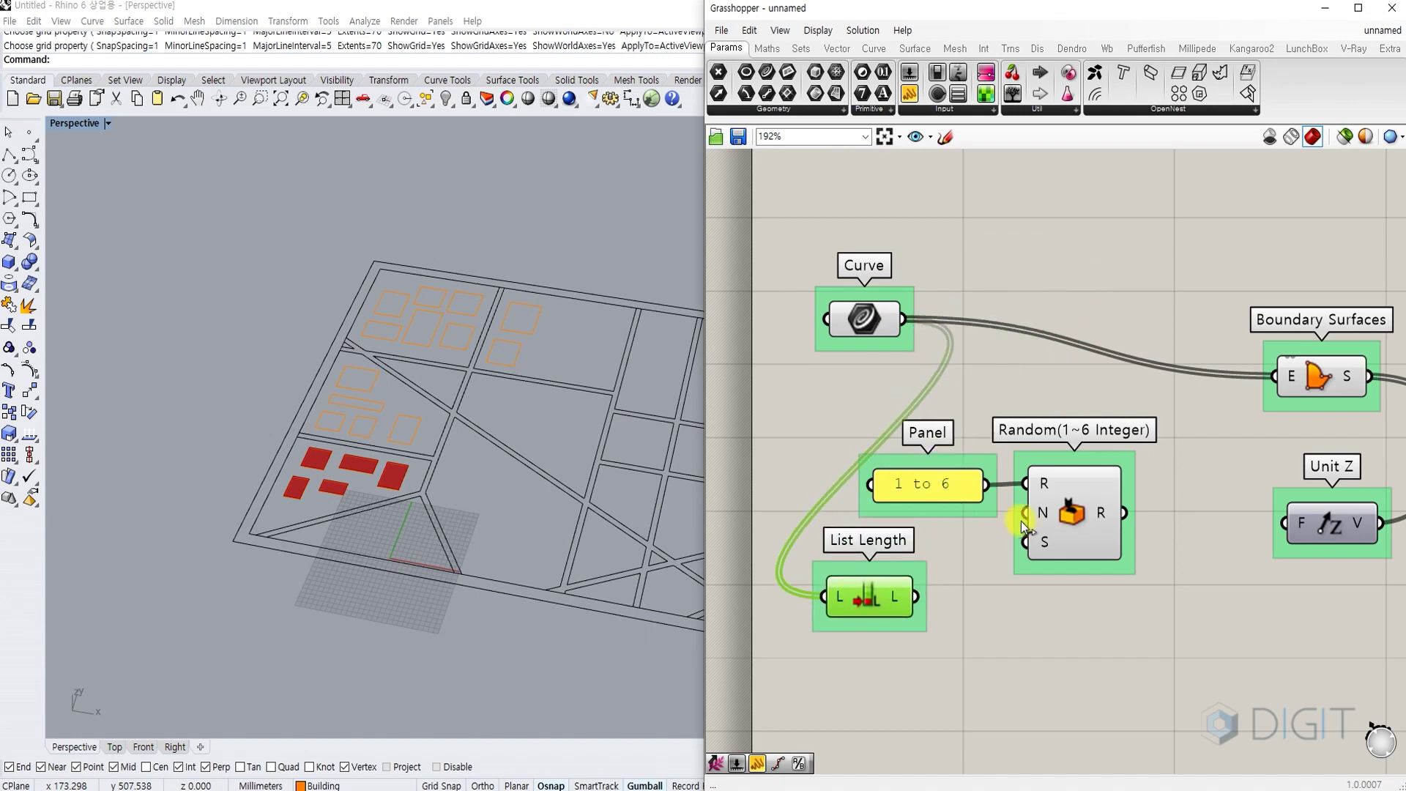
{"action": "left_click_drag", "start_coordinate": [1024, 521], "coordinate": [917, 596]}
{"action": "left_click_drag", "start_coordinate": [1091, 511], "coordinate": [1095, 538]}
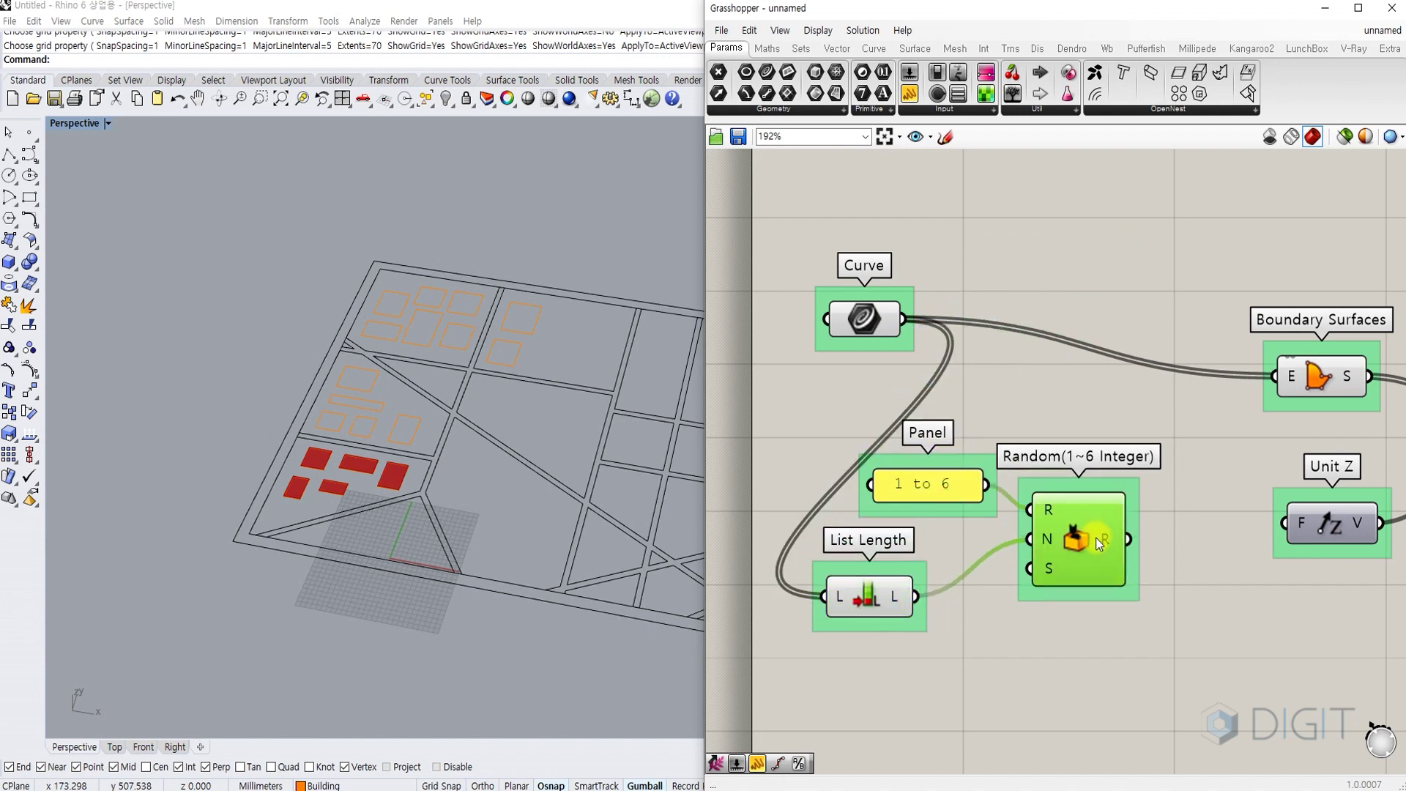
{"action": "left_click", "coordinate": [1059, 626]}
- Rearrange the Curve, Panel, List Length and Random components into a tidy layout ahead of Boundary Surfaces and Unit Z
{"action": "scroll", "coordinate": [1056, 630], "scroll_direction": "down", "scroll_amount": 2}
{"action": "left_click_drag", "start_coordinate": [927, 409], "coordinate": [743, 440]}
{"action": "key", "text": "ctrl+a"}
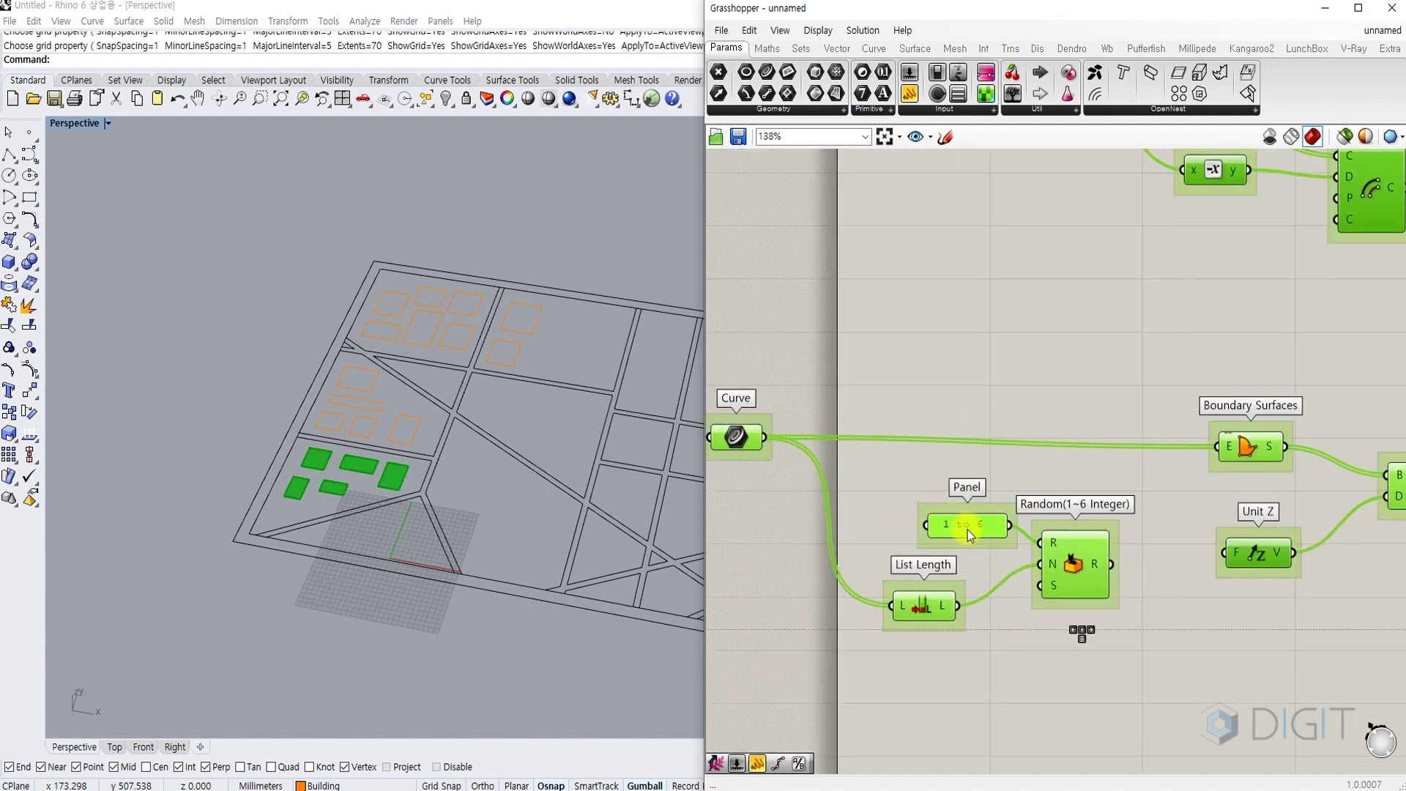
{"action": "left_click_drag", "start_coordinate": [968, 530], "coordinate": [1200, 534]}
{"action": "right_click_drag", "start_coordinate": [1200, 535], "coordinate": [1063, 472]}
{"action": "left_click", "coordinate": [1102, 428]}
{"action": "scroll", "coordinate": [1062, 472], "scroll_direction": "up", "scroll_amount": 2}
{"action": "left_click_drag", "start_coordinate": [991, 583], "coordinate": [939, 559]}
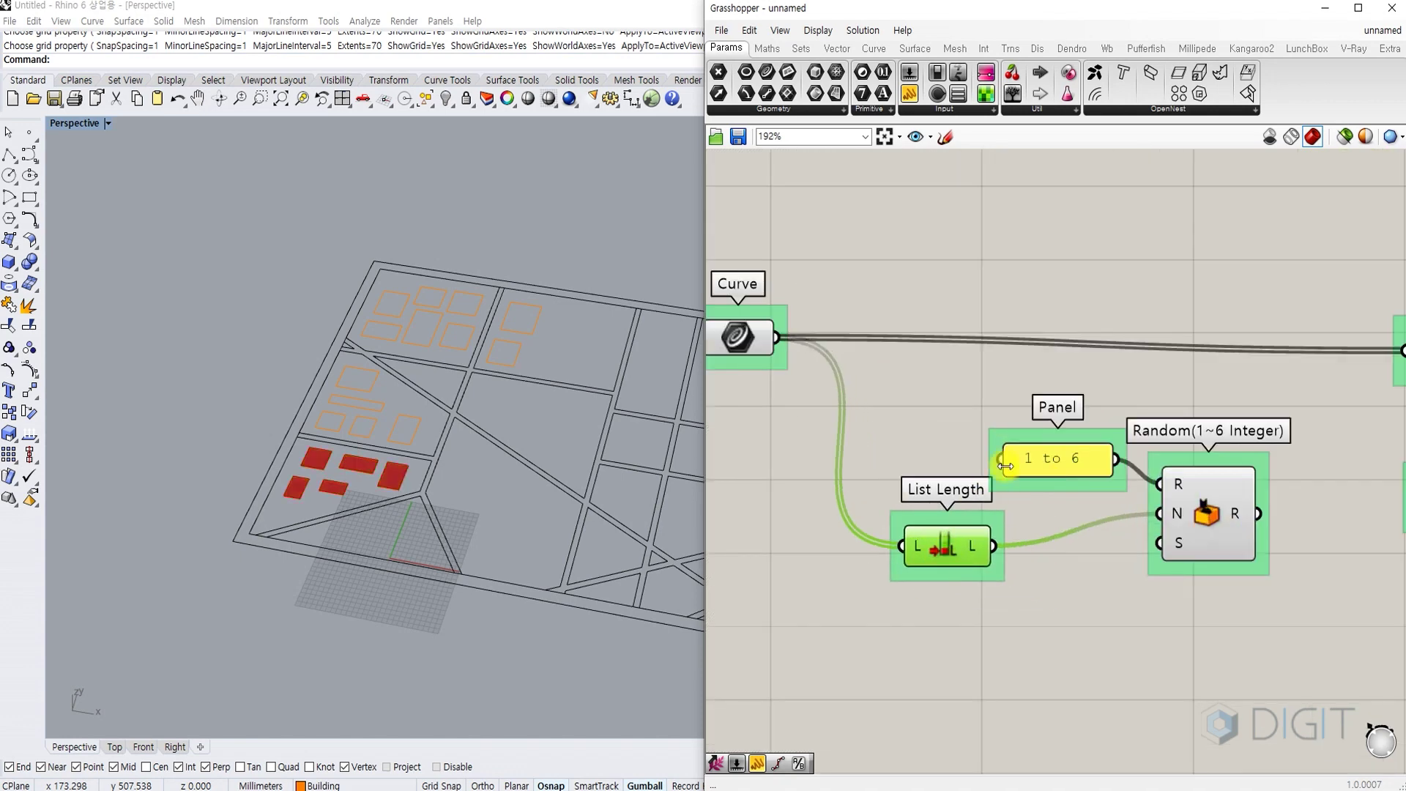
{"action": "left_click_drag", "start_coordinate": [1009, 465], "coordinate": [898, 427]}
{"action": "left_click", "coordinate": [895, 368]}
{"action": "right_click_drag", "start_coordinate": [895, 369], "coordinate": [935, 338]}
{"action": "left_click_drag", "start_coordinate": [1247, 492], "coordinate": [1166, 473]}
{"action": "left_click", "coordinate": [1077, 432]}
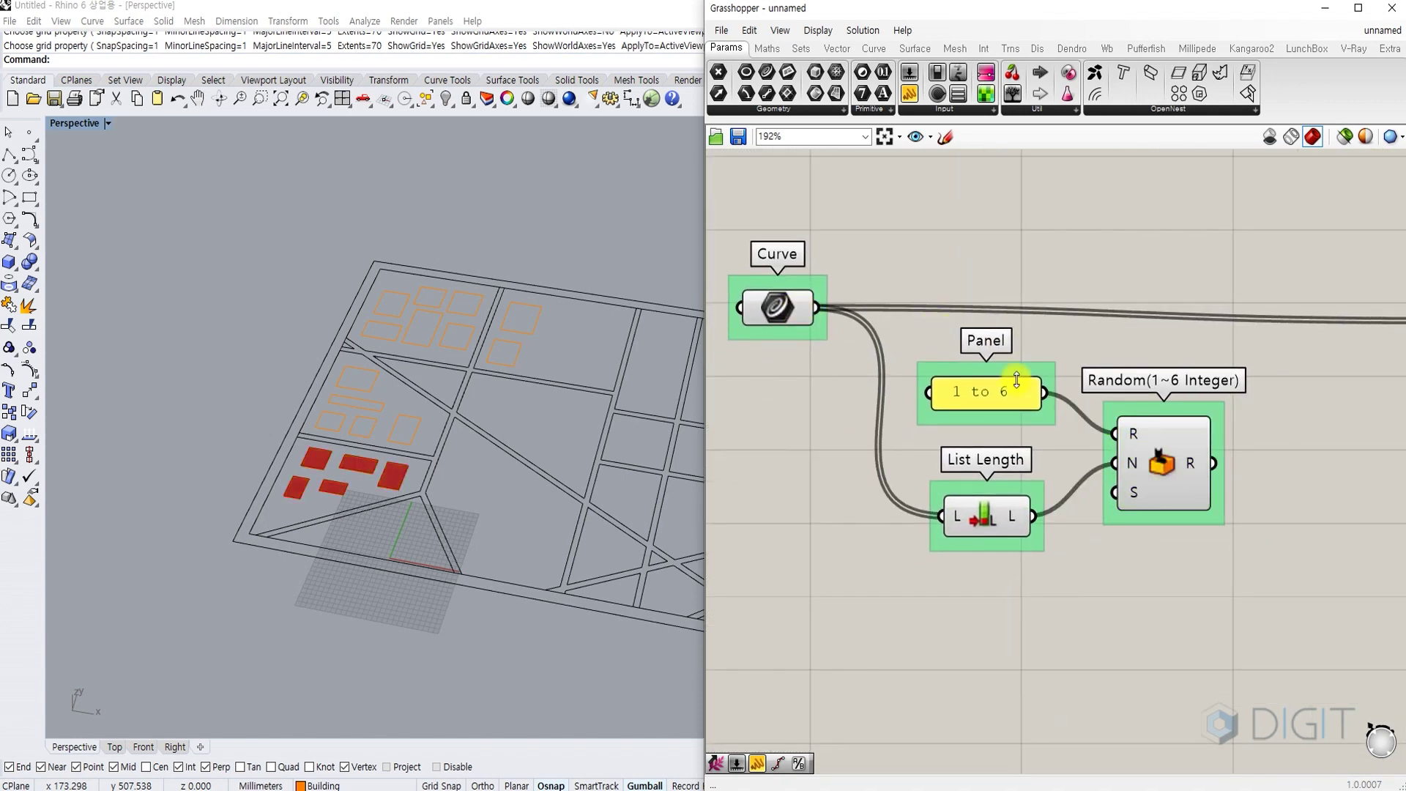
- Add a Panel below Random and connect Random's output to it to inspect the generated values
{"action": "double_click", "coordinate": [1197, 605]}
{"action": "type", "text": "//"}
{"action": "key", "text": "Return"}
{"action": "left_click_drag", "start_coordinate": [1164, 615], "coordinate": [1190, 631]}
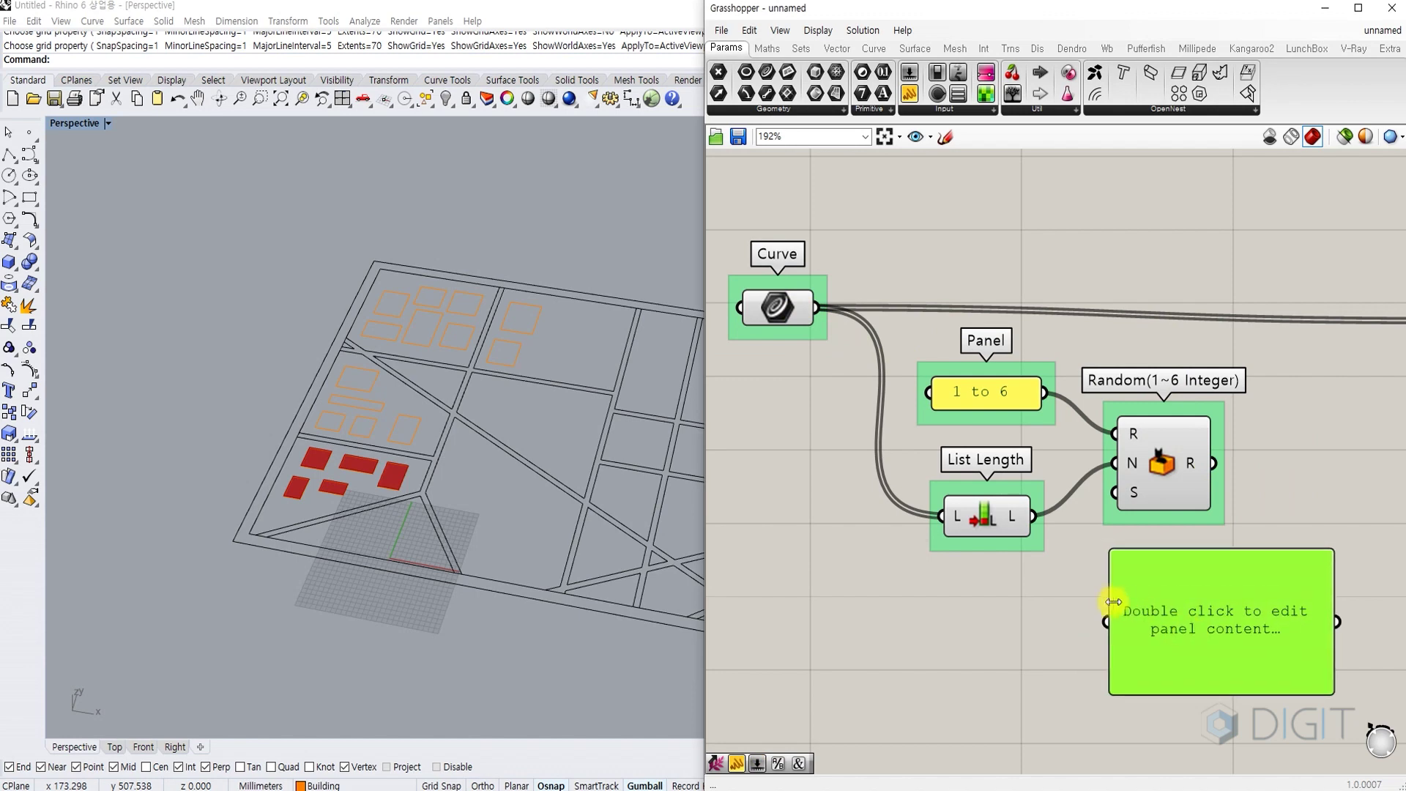
{"action": "left_click_drag", "start_coordinate": [1105, 622], "coordinate": [1214, 463]}
{"action": "left_click", "coordinate": [1333, 465]}
{"action": "right_click_drag", "start_coordinate": [1265, 554], "coordinate": [1243, 521]}
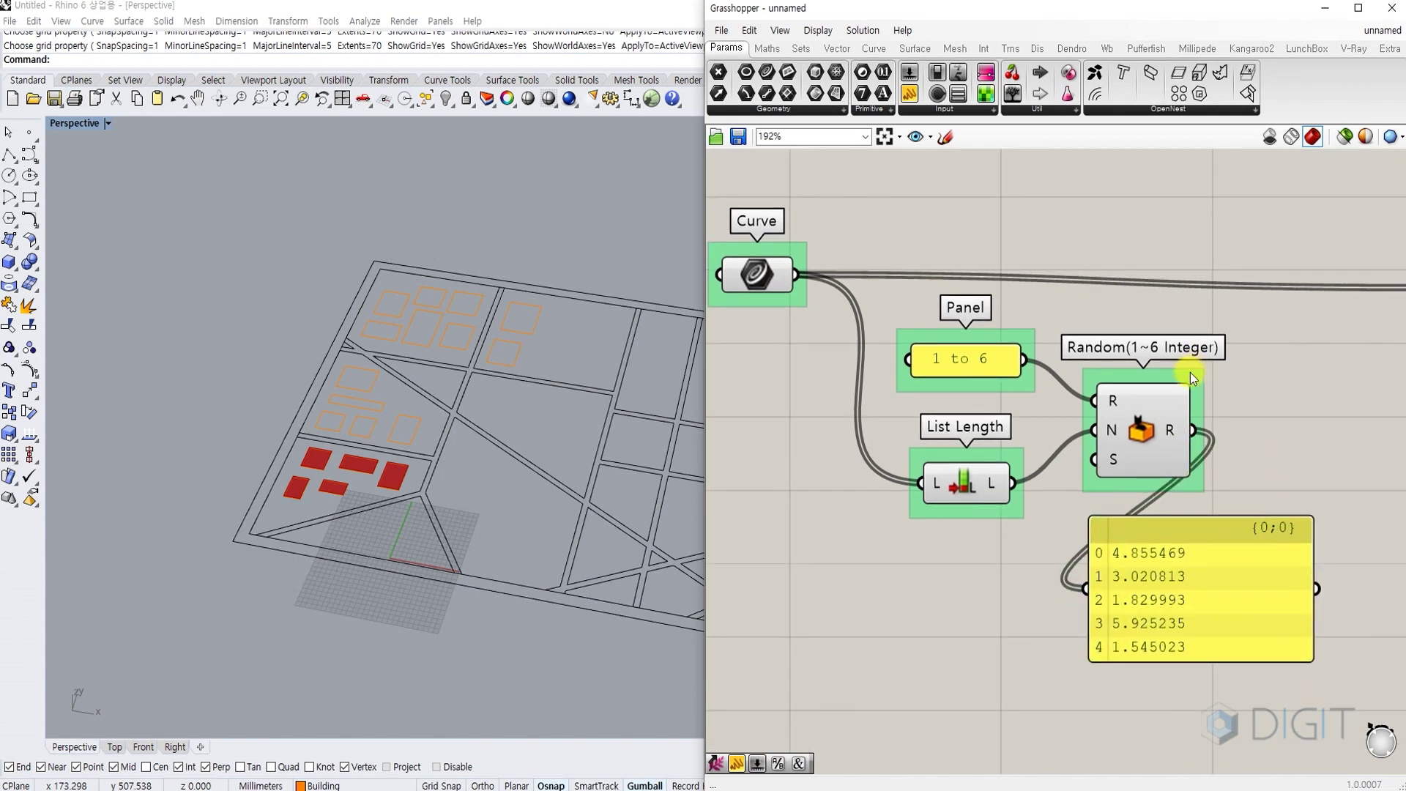
- Set the Random component to output integer numbers
{"action": "left_click", "coordinate": [1143, 425]}
{"action": "right_click_drag", "start_coordinate": [1142, 425], "coordinate": [999, 353]}
{"action": "scroll", "coordinate": [1000, 353], "scroll_direction": "up", "scroll_amount": 1}
{"action": "right_click", "coordinate": [1000, 353]}
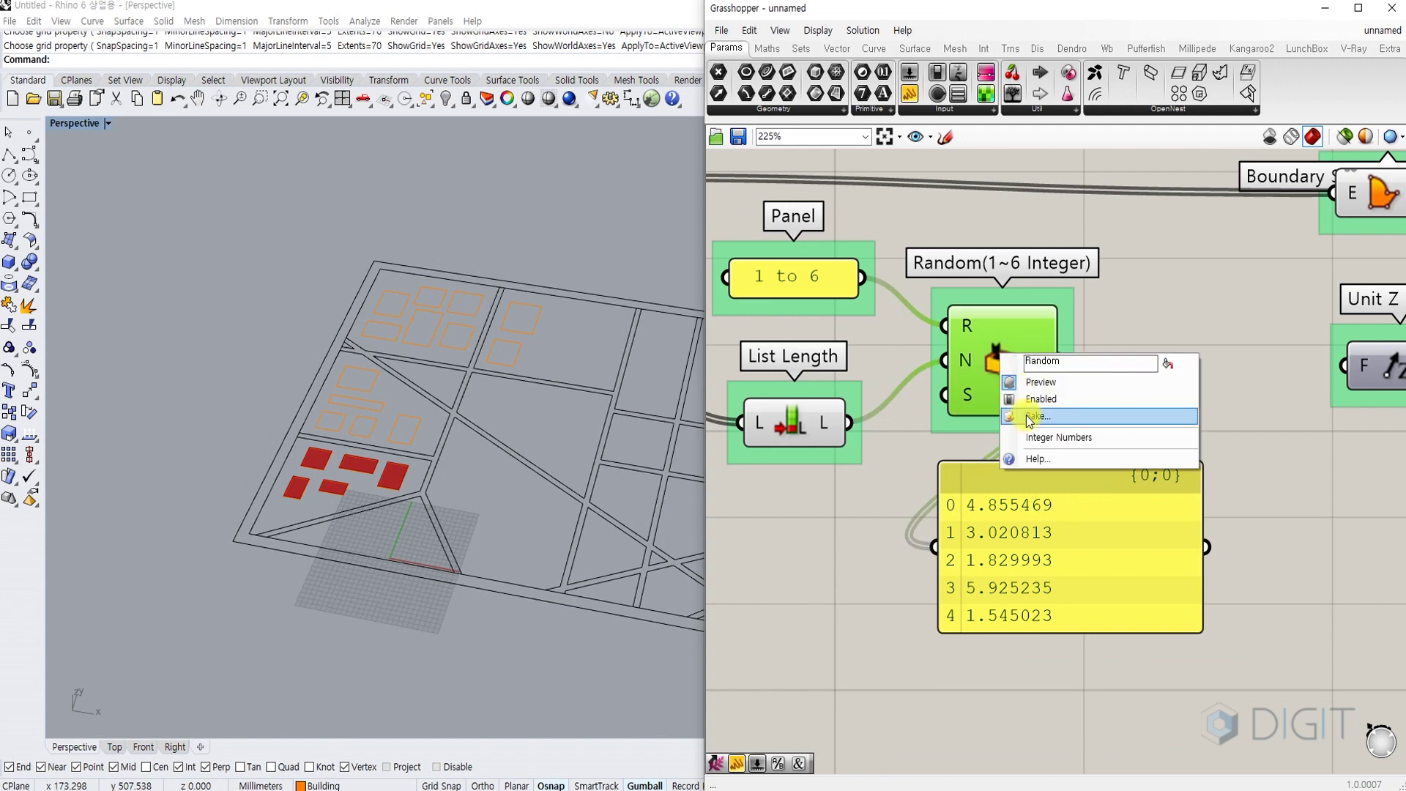
{"action": "left_click", "coordinate": [1054, 438]}
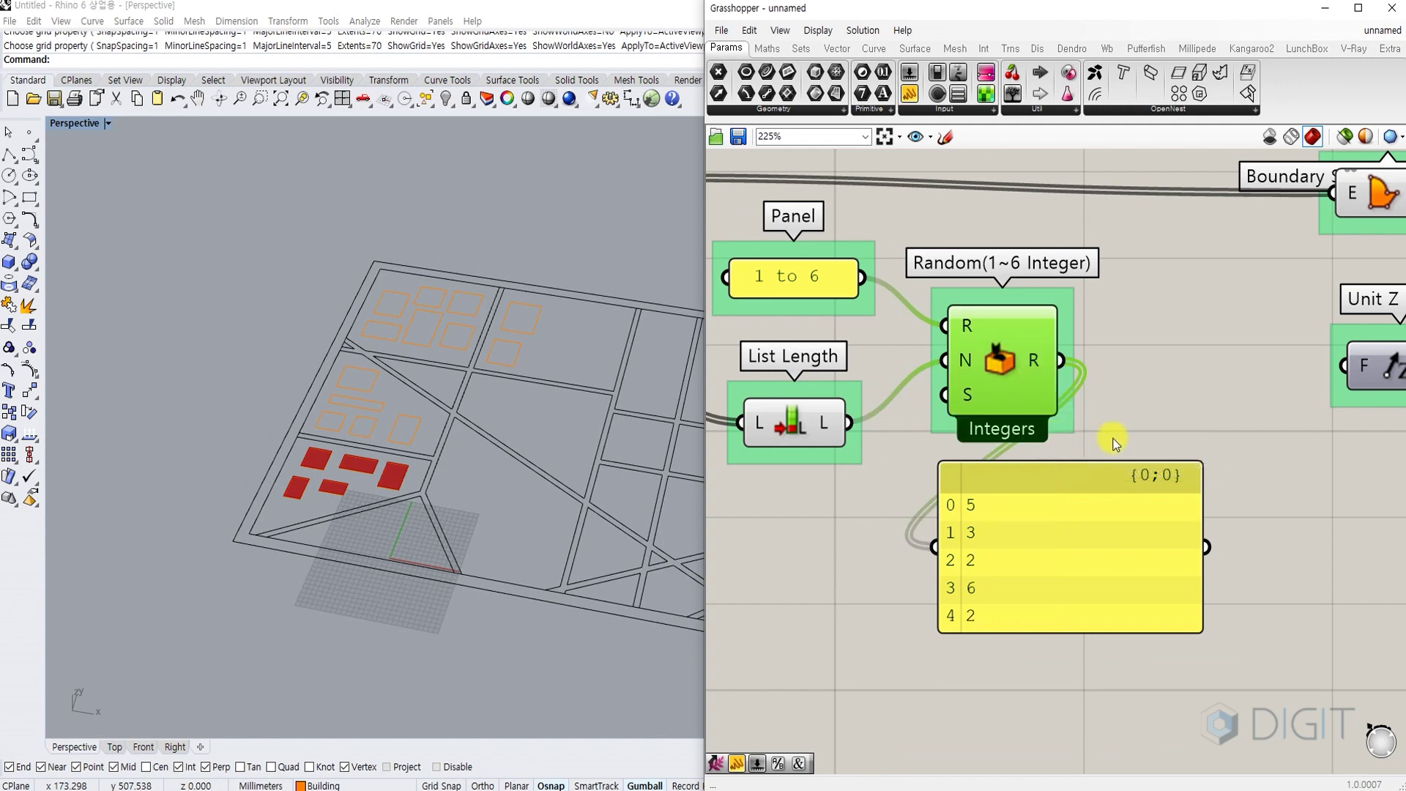
- Remove the panel that displays the random values and connect Random's output to Unit Z's factor input
{"action": "left_click_drag", "start_coordinate": [1207, 566], "coordinate": [1190, 377]}
{"action": "scroll", "coordinate": [1174, 505], "scroll_direction": "down", "scroll_amount": 1}
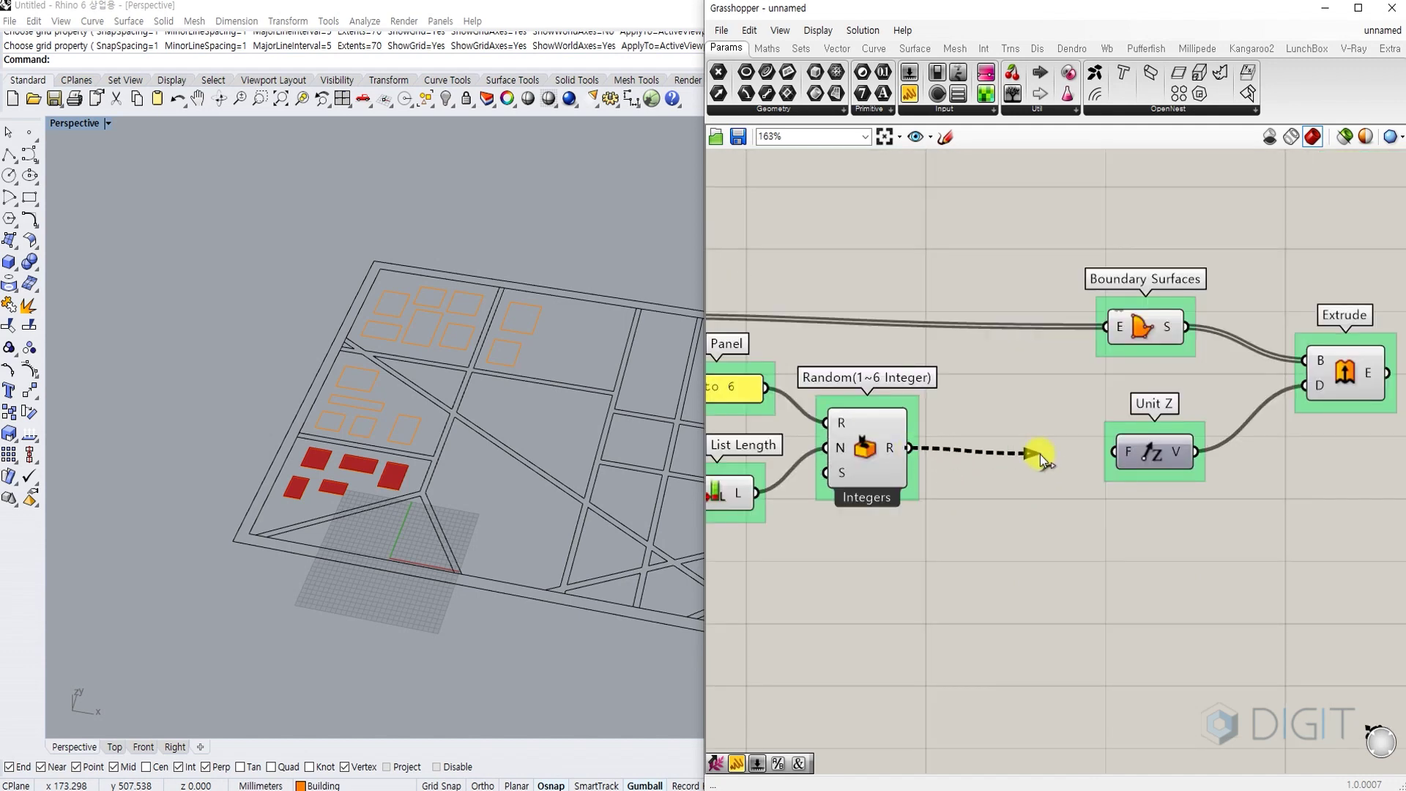
{"action": "left_click_drag", "start_coordinate": [1040, 454], "coordinate": [1116, 452]}
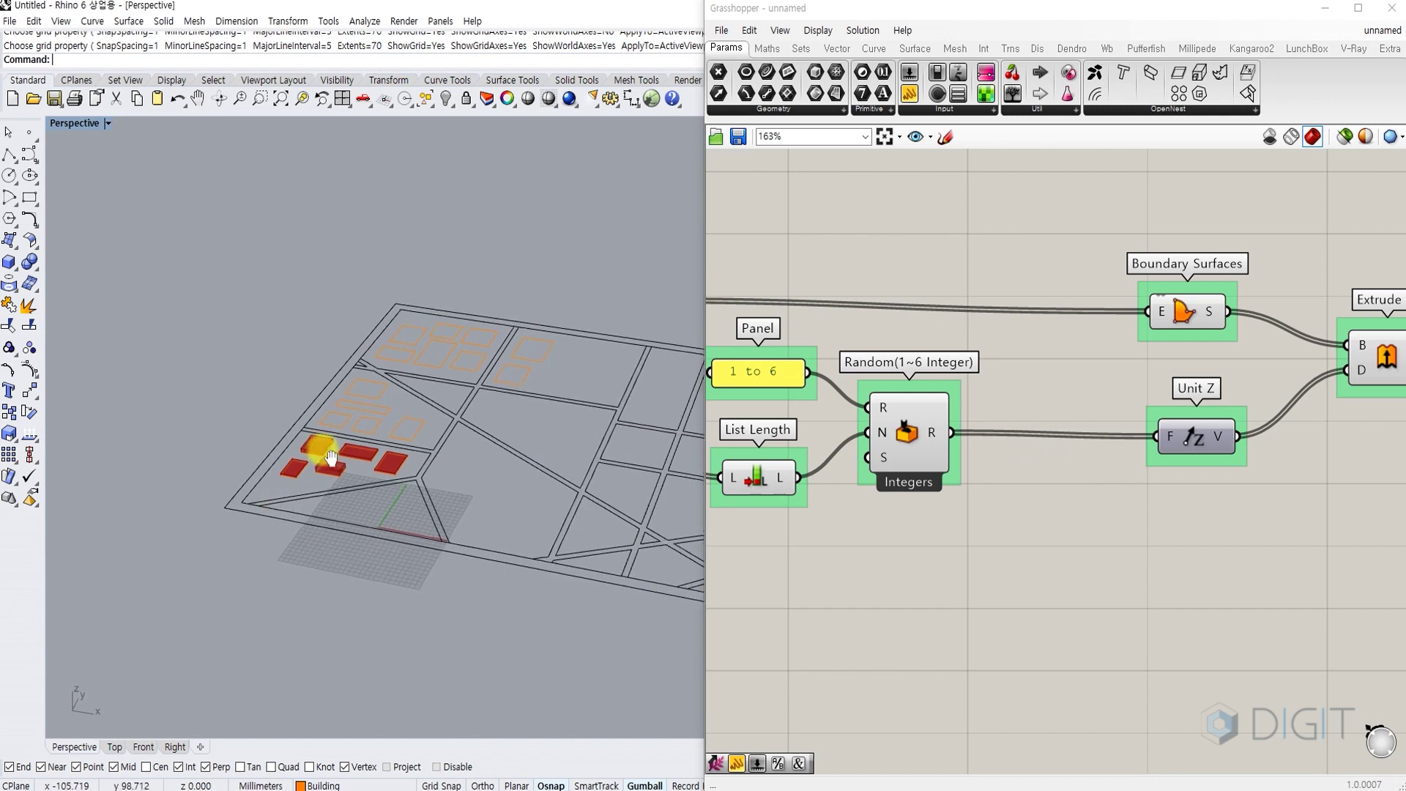
- Disconnect Random's output from Unit Z's factor input after examining the extruded buildings
{"action": "right_click_drag", "start_coordinate": [321, 449], "coordinate": [324, 442], "text": "shift"}
{"action": "scroll", "coordinate": [324, 443], "scroll_direction": "up", "scroll_amount": 9}
{"action": "left_click_drag", "start_coordinate": [952, 432], "coordinate": [1151, 433], "text": "ctrl"}
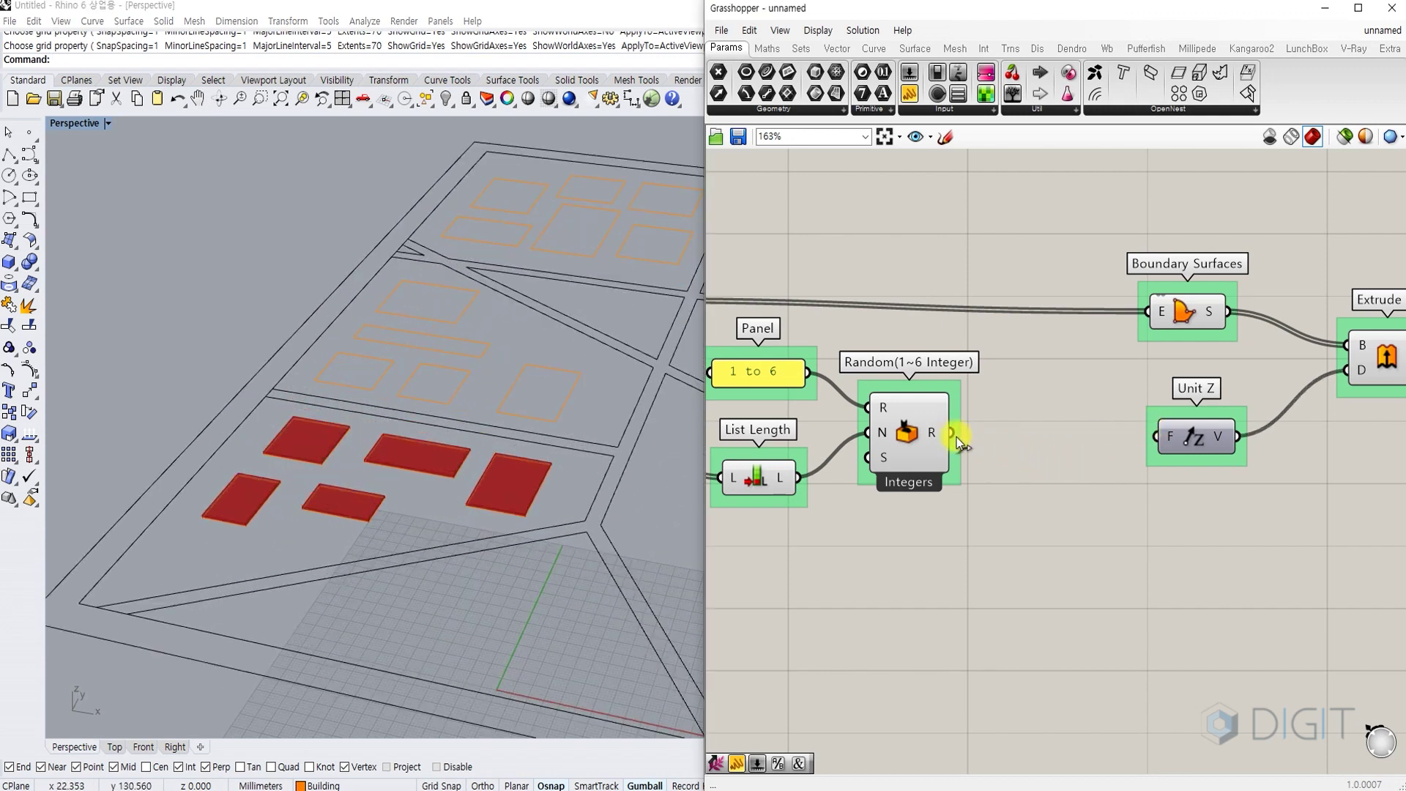
- Add a Multiplication component in a group titled "Multiplication", with Random's output as A and a panel containing 3 as B
{"action": "double_click", "coordinate": [1073, 538]}
{"action": "type", "text": "x"}
{"action": "key", "text": "Return"}
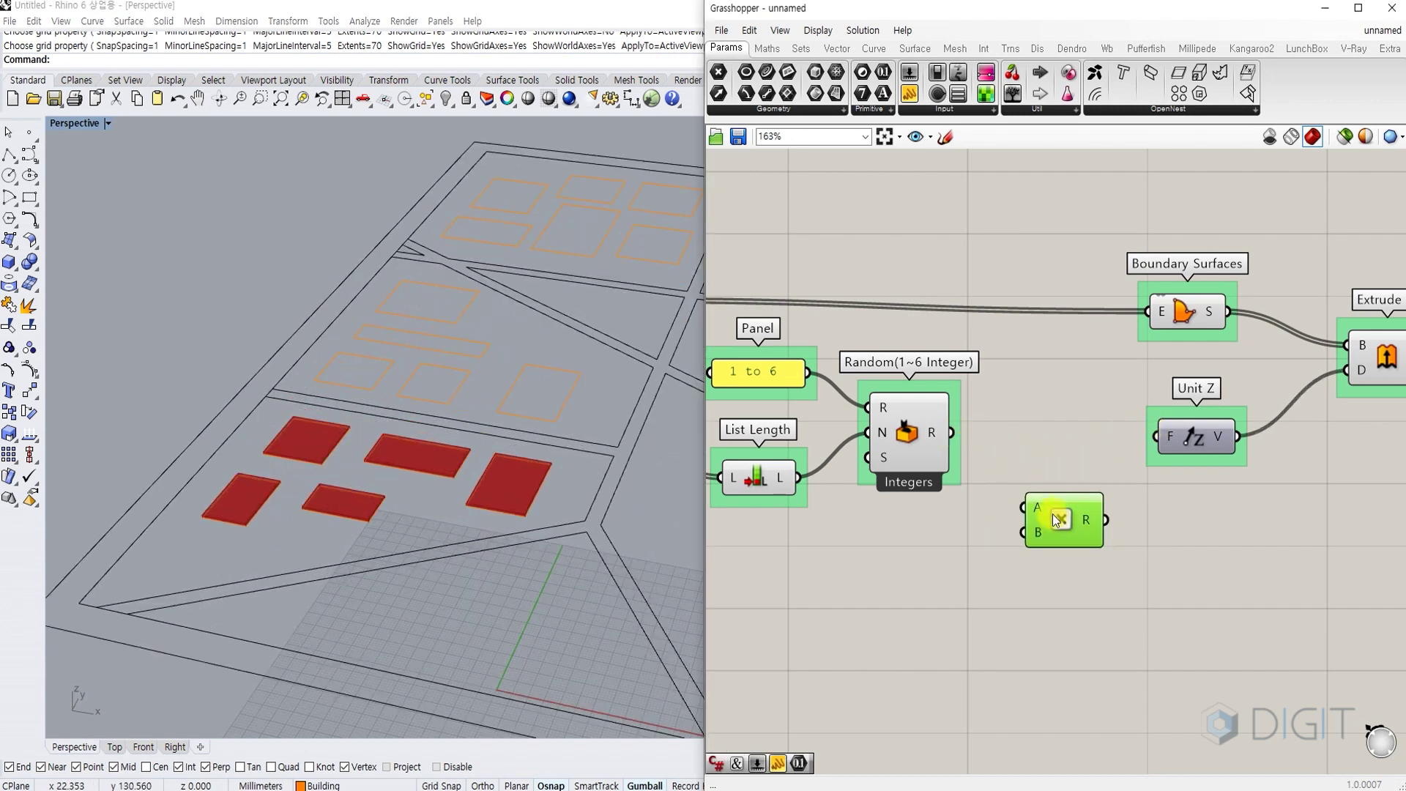
{"action": "left_click_drag", "start_coordinate": [942, 564], "coordinate": [1046, 523]}
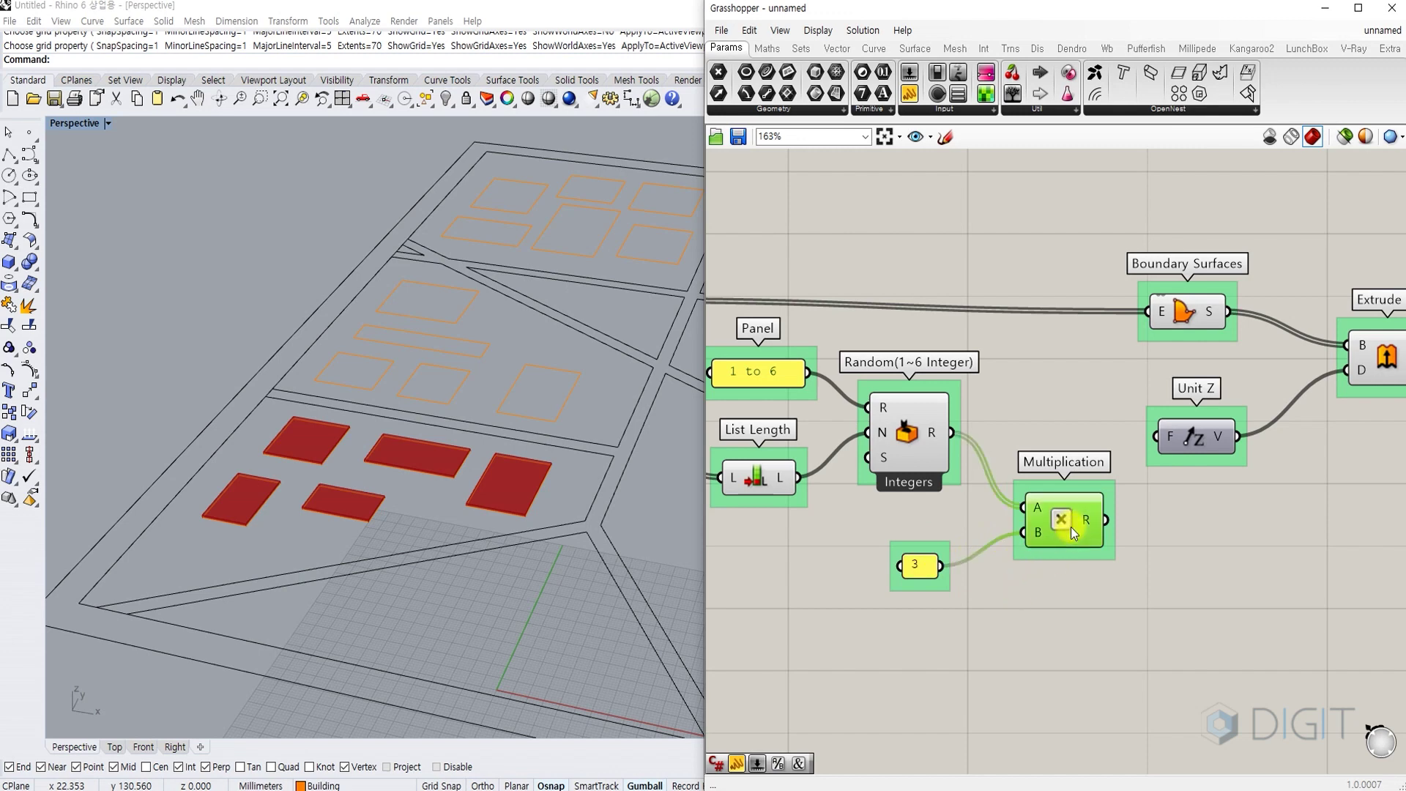
{"action": "left_click", "coordinate": [1028, 610]}
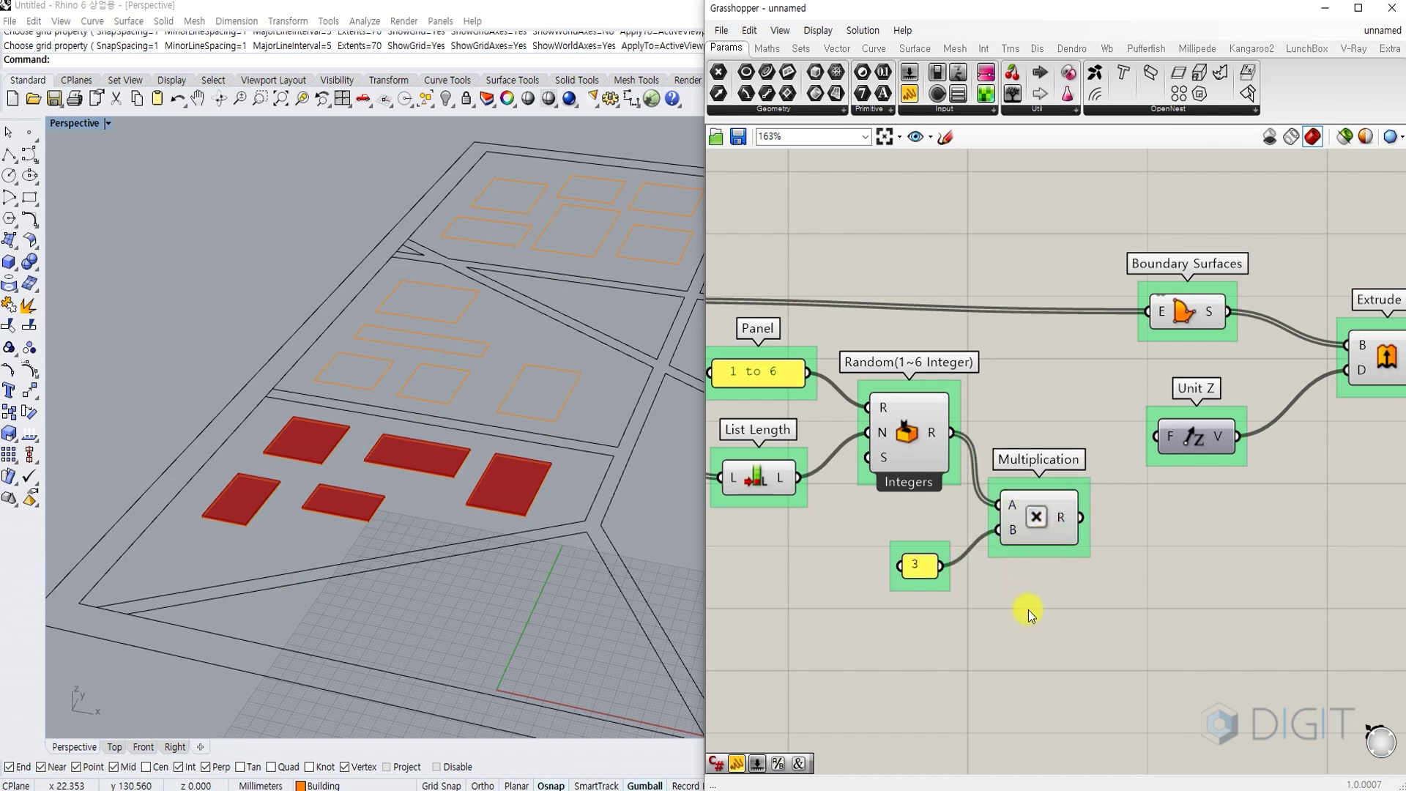
- Connect Multiplication's result to Unit Z's factor input to drive the building heights
{"action": "mouse_move", "coordinate": [944, 440]}
{"action": "left_click_drag", "start_coordinate": [1081, 517], "coordinate": [1157, 437]}
{"action": "right_click_drag", "start_coordinate": [451, 468], "coordinate": [487, 505]}
{"action": "scroll", "coordinate": [1042, 448], "scroll_direction": "down", "scroll_amount": 2}
- Shift the extrusion components across the canvas and align the Curve parameter with Boundary Surfaces
{"action": "left_click_drag", "start_coordinate": [1321, 556], "coordinate": [717, 290]}
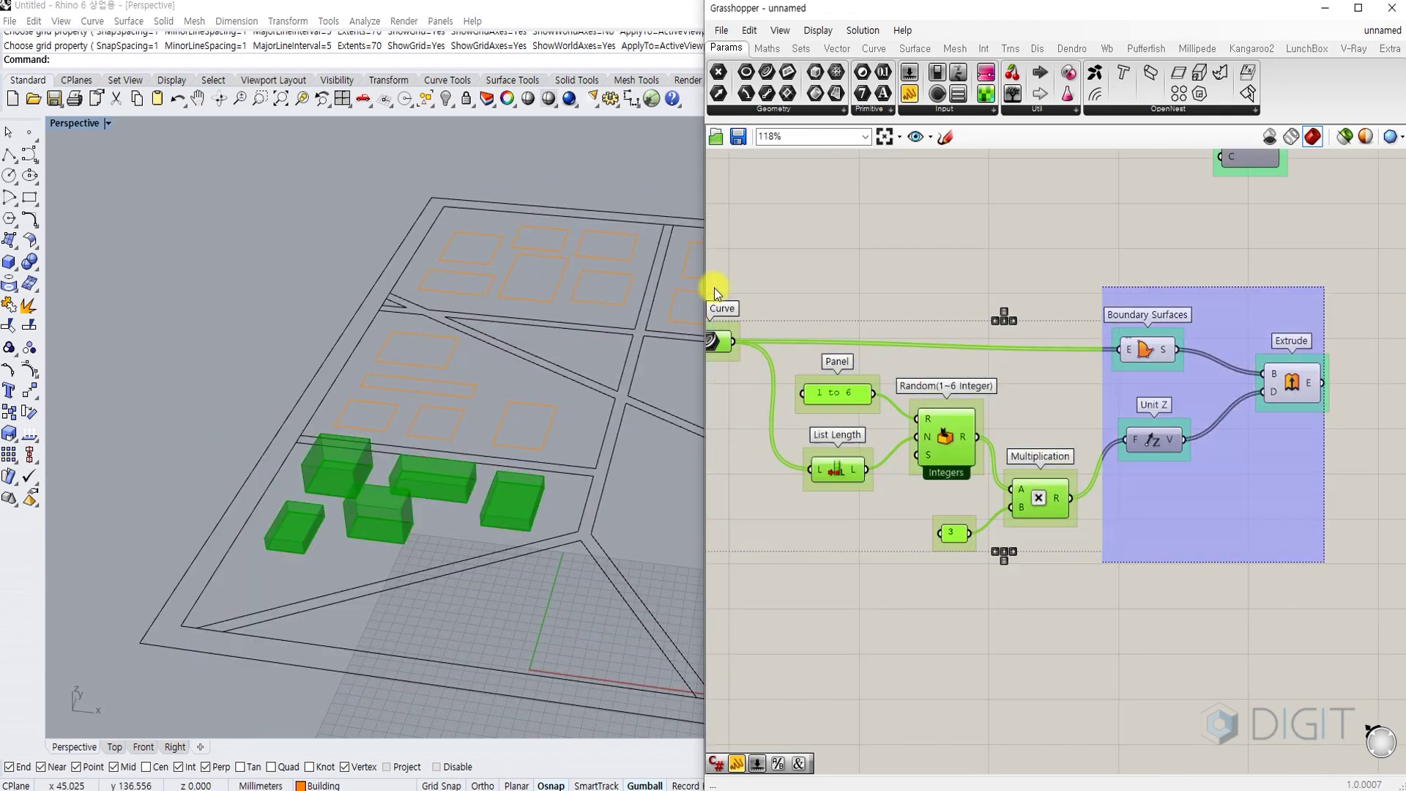
{"action": "left_click_drag", "start_coordinate": [847, 407], "coordinate": [925, 426]}
{"action": "left_click", "coordinate": [943, 331]}
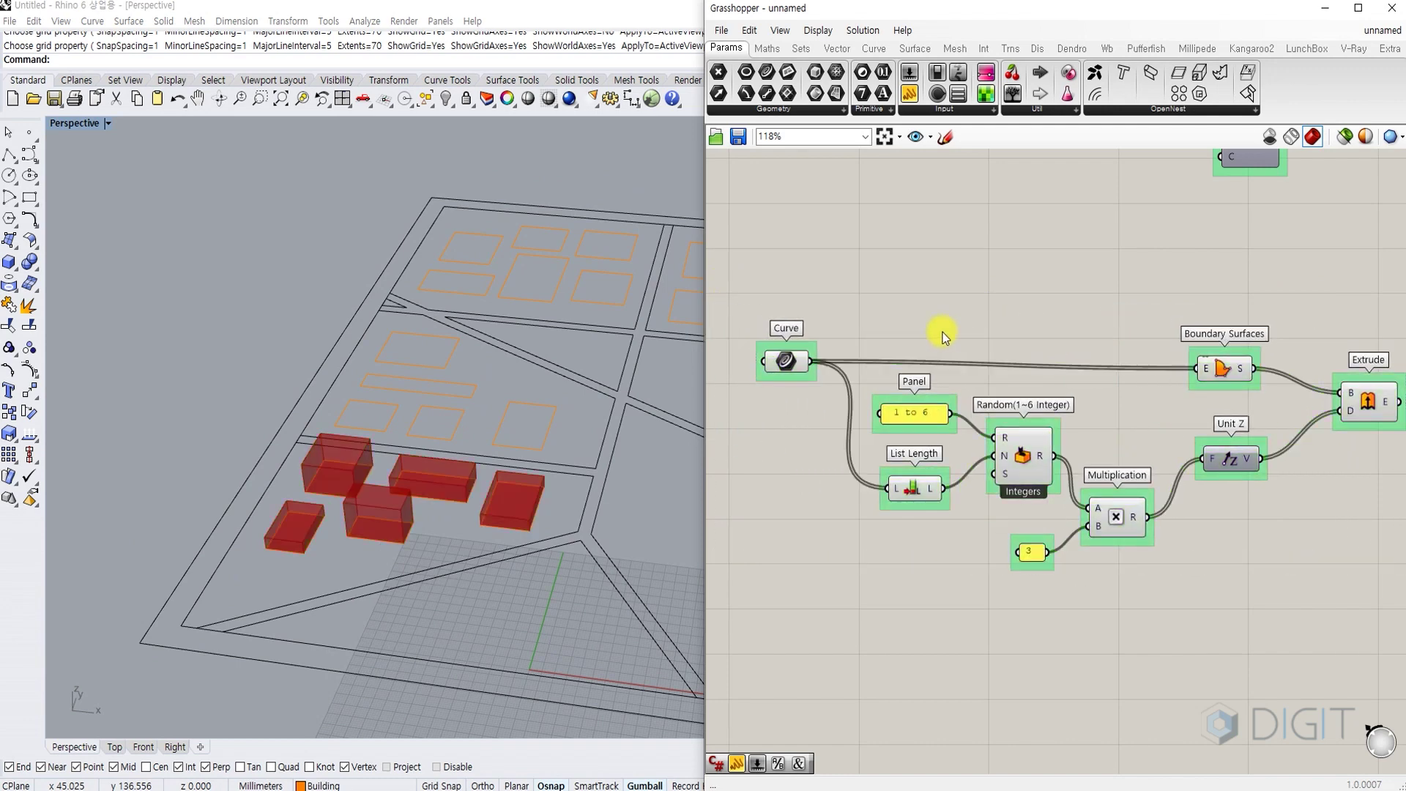
{"action": "left_click", "coordinate": [795, 362]}
{"action": "left_click_drag", "start_coordinate": [797, 365], "coordinate": [788, 373]}
{"action": "left_click", "coordinate": [820, 336]}
{"action": "left_click", "coordinate": [779, 368]}
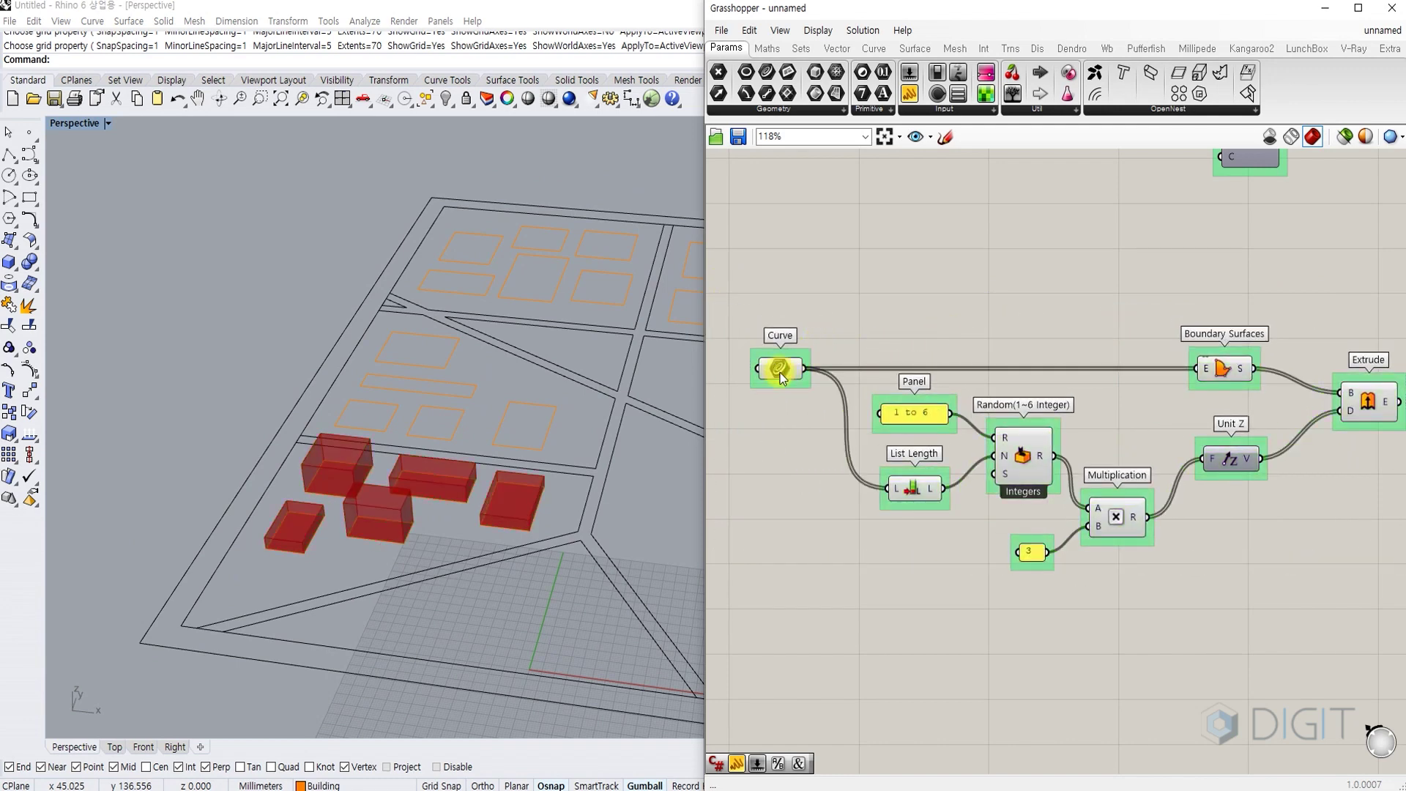
{"action": "left_click", "coordinate": [786, 402]}
{"action": "left_click_drag", "start_coordinate": [589, 416], "coordinate": [507, 388]}
{"action": "left_click", "coordinate": [590, 372]}
- Add a Geometry Pipeline above the Curve parameter in a group titled "Geometry Pipeline"
{"action": "scroll", "coordinate": [820, 345], "scroll_direction": "up", "scroll_amount": 3}
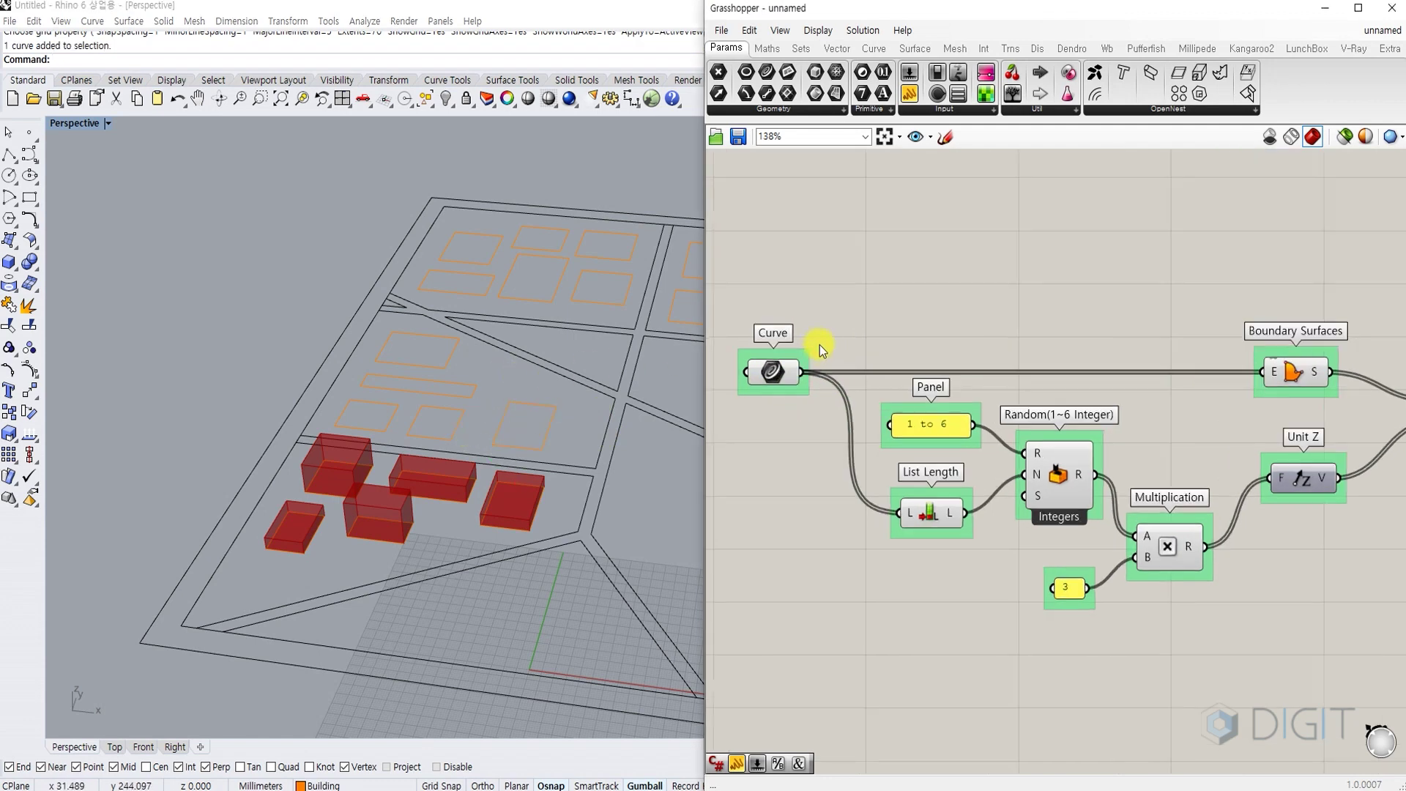
{"action": "double_click", "coordinate": [860, 288]}
{"action": "type", "text": "pi"}
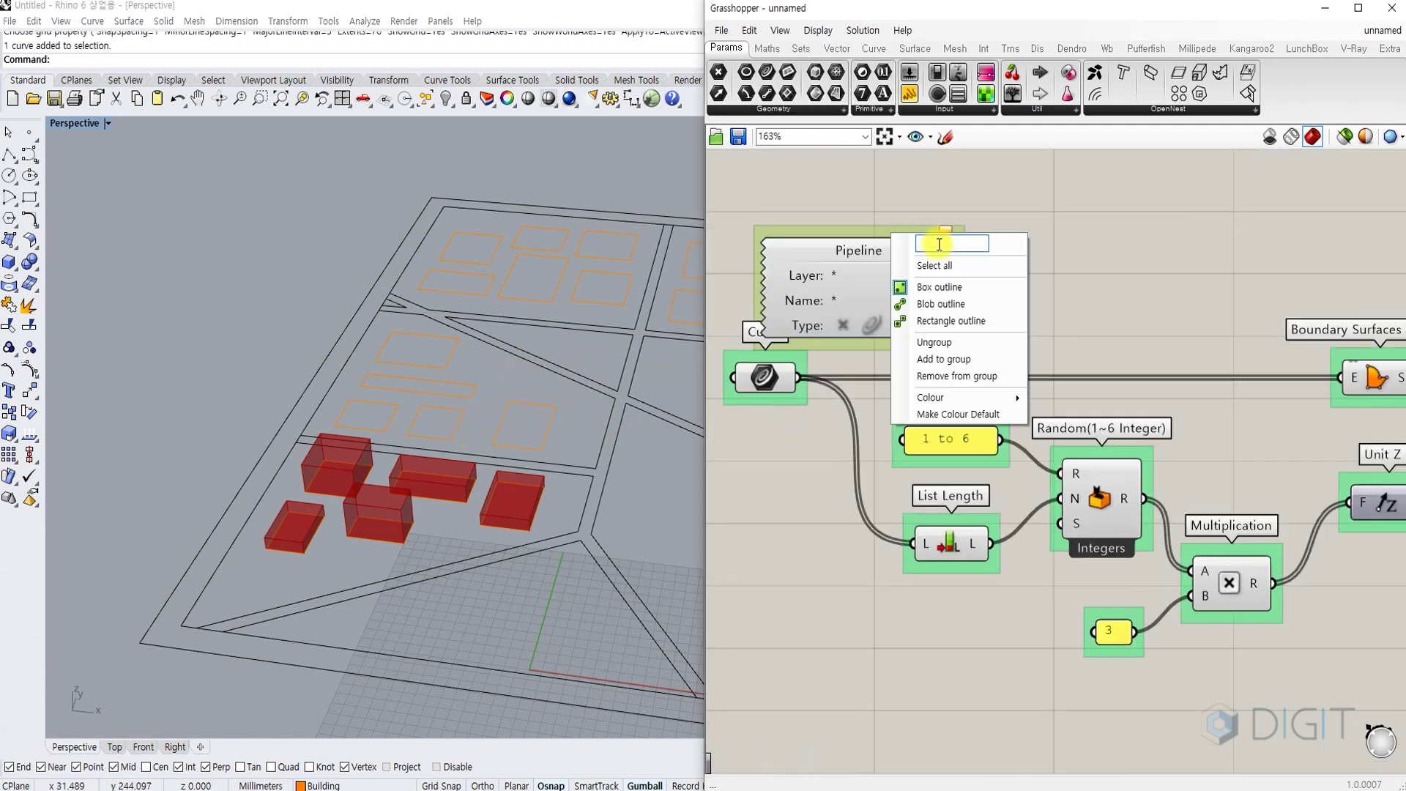
{"action": "left_click", "coordinate": [939, 243]}
{"action": "type", "text": "Geometry Pipeline"}
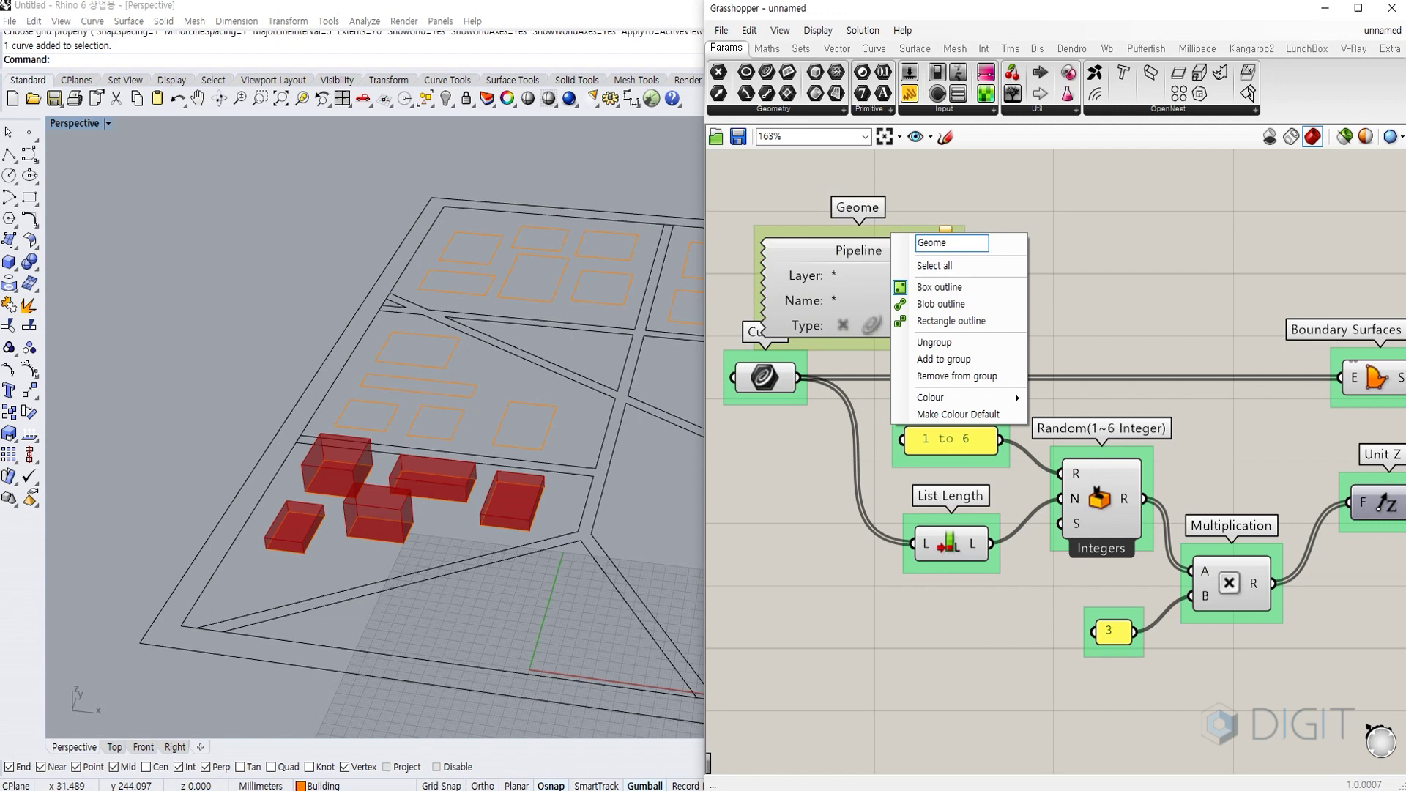
{"action": "key", "text": "Return"}
- Set the Geometry Pipeline's layer filter to Building and its type to curves, and place it above the Curve parameter
{"action": "right_click_drag", "start_coordinate": [775, 243], "coordinate": [902, 309]}
{"action": "double_click", "coordinate": [902, 310]}
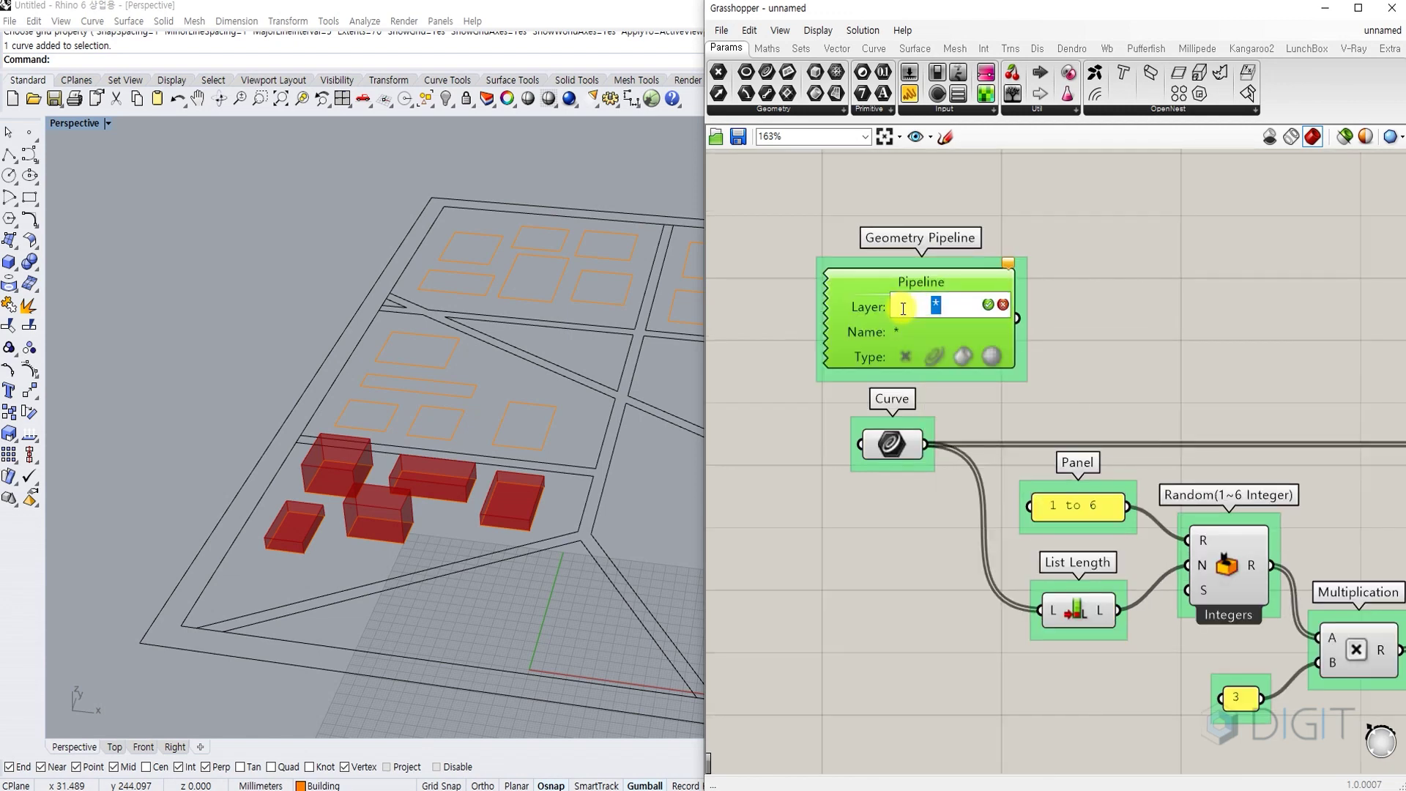
{"action": "type", "text": "Bui"}
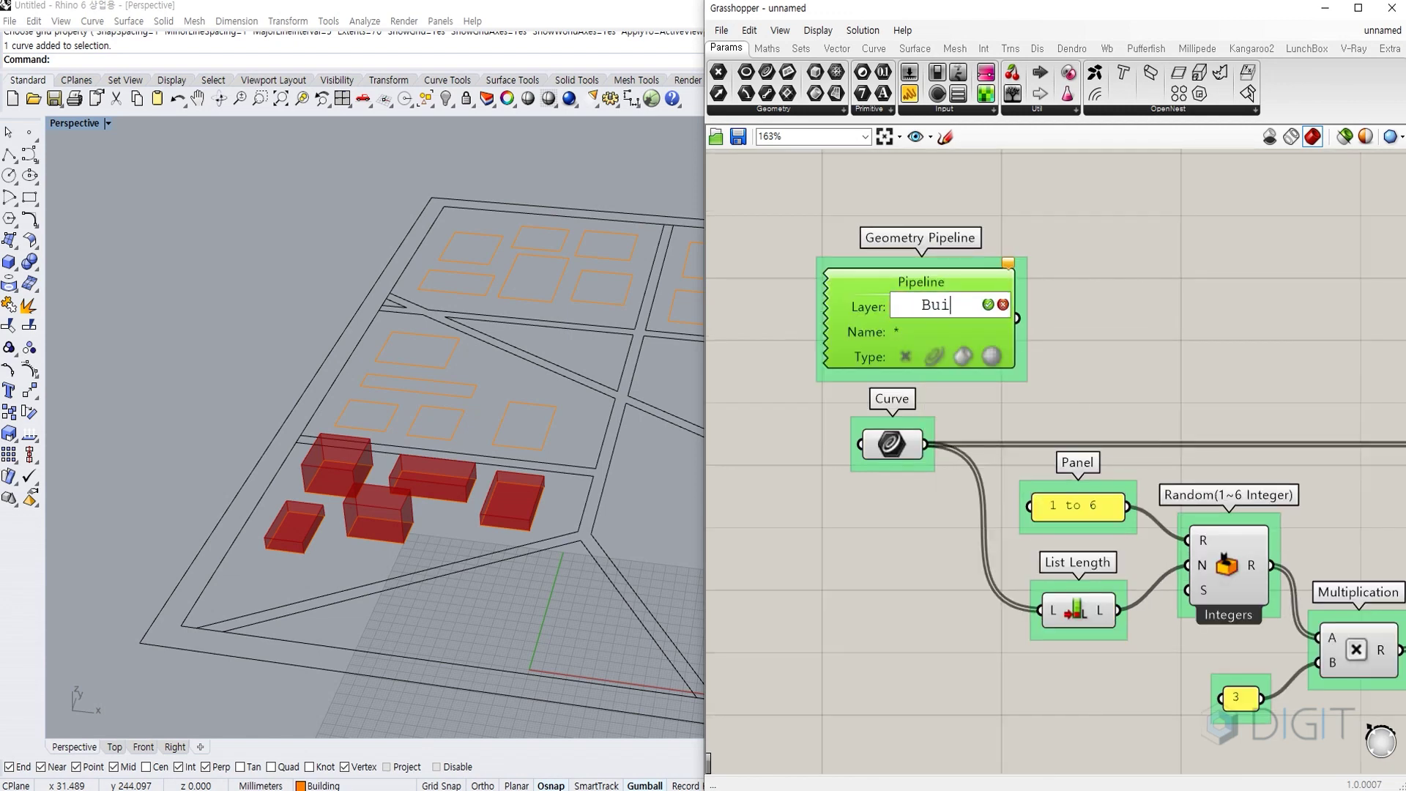
{"action": "type", "text": "lding"}
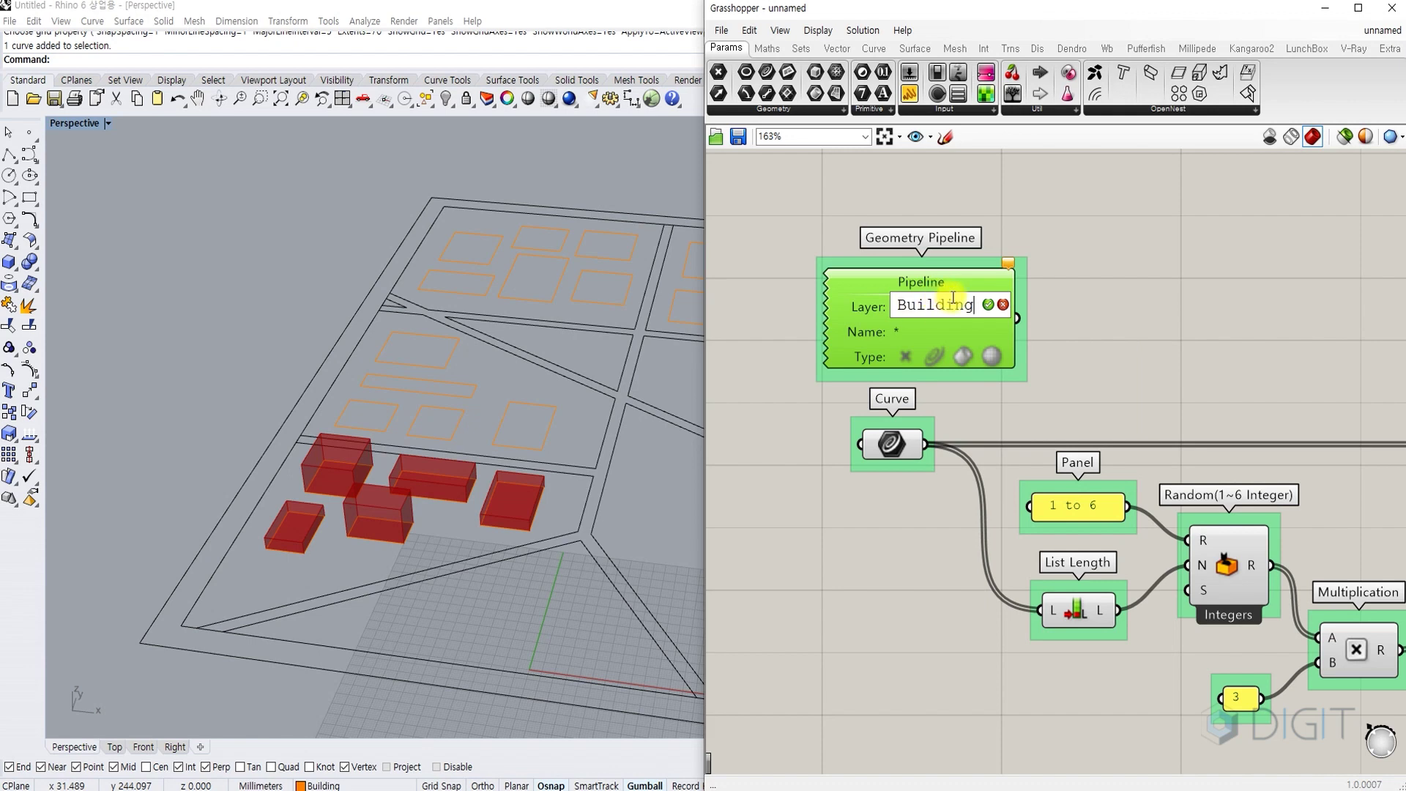
{"action": "left_click", "coordinate": [986, 306]}
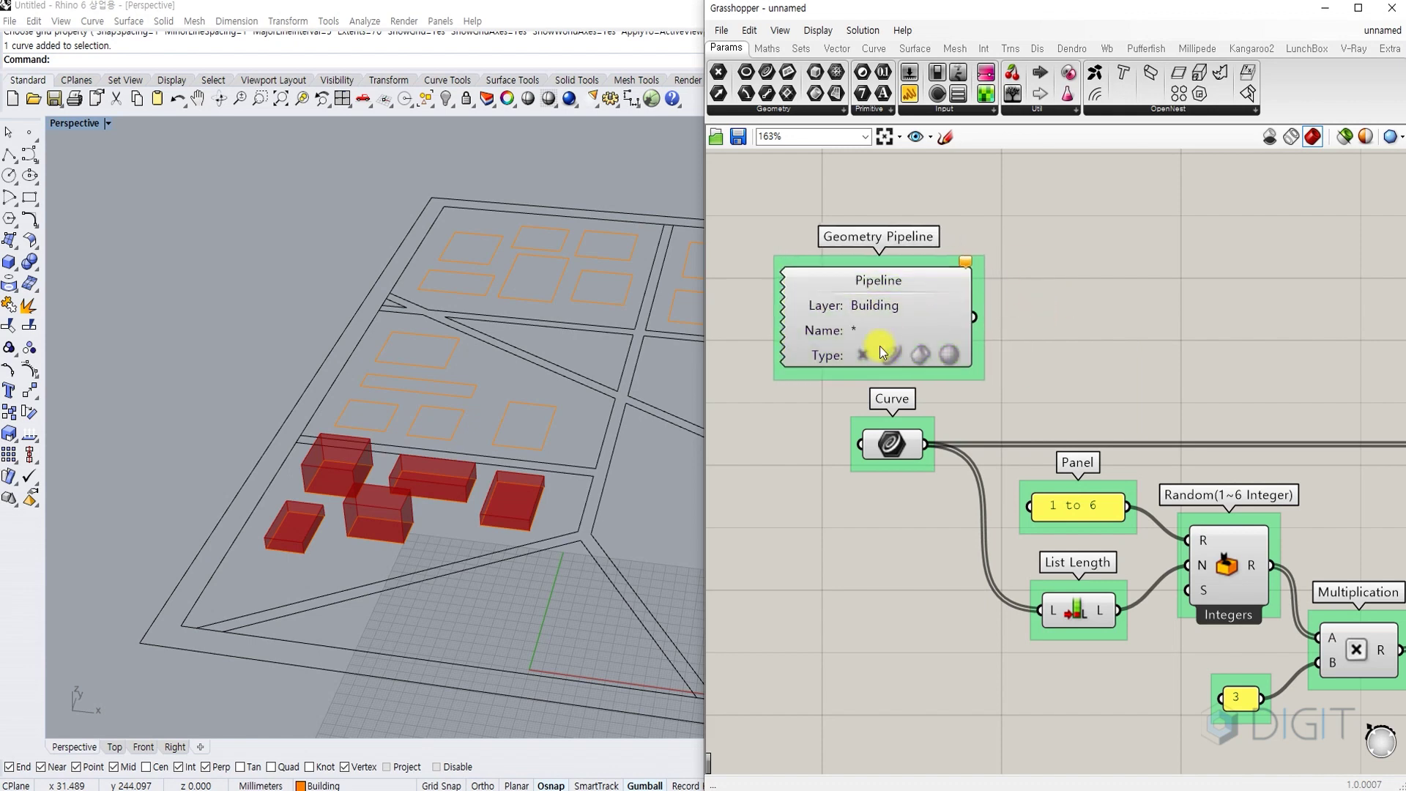
{"action": "left_click", "coordinate": [891, 353]}
{"action": "left_click", "coordinate": [867, 377]}
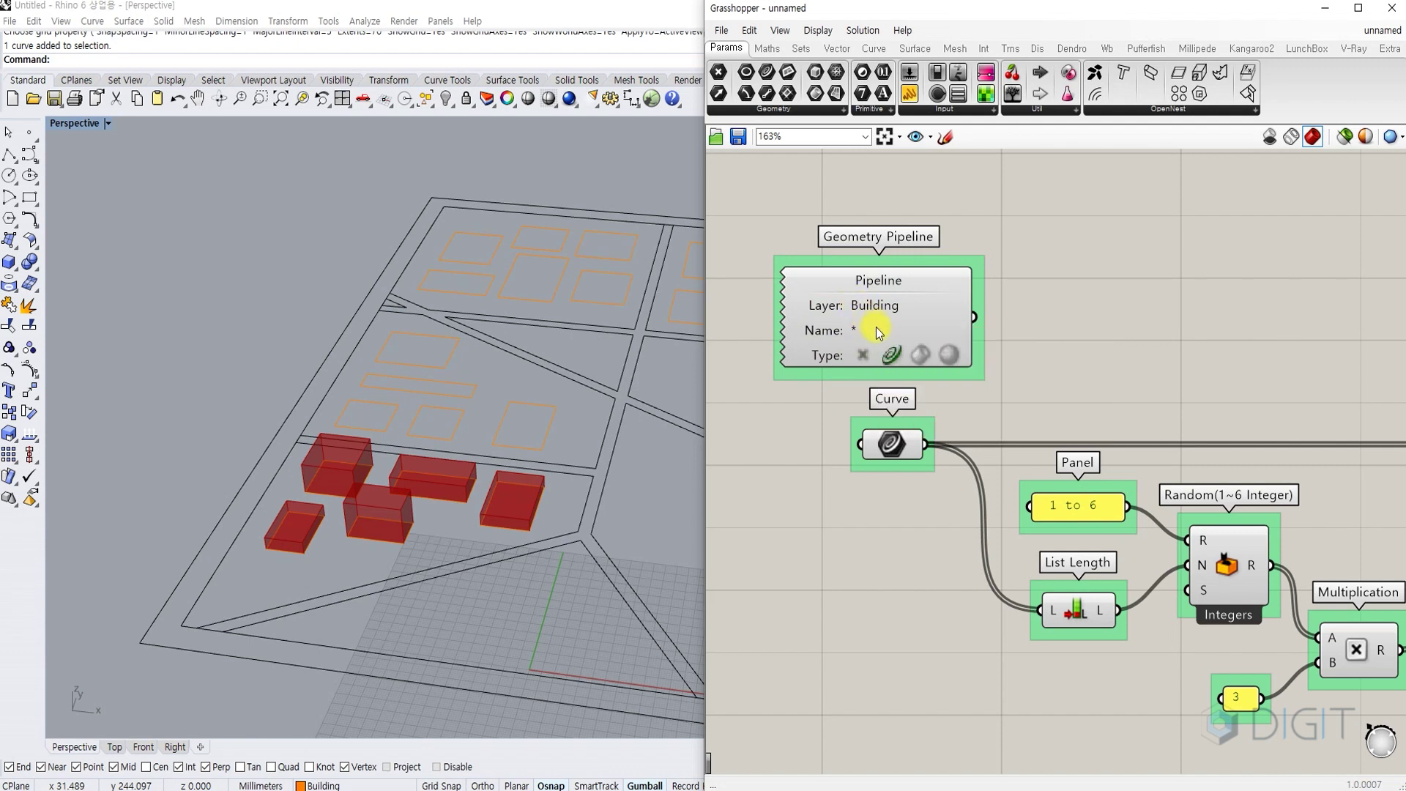
{"action": "left_click_drag", "start_coordinate": [892, 323], "coordinate": [858, 321]}
{"action": "left_click", "coordinate": [981, 312]}
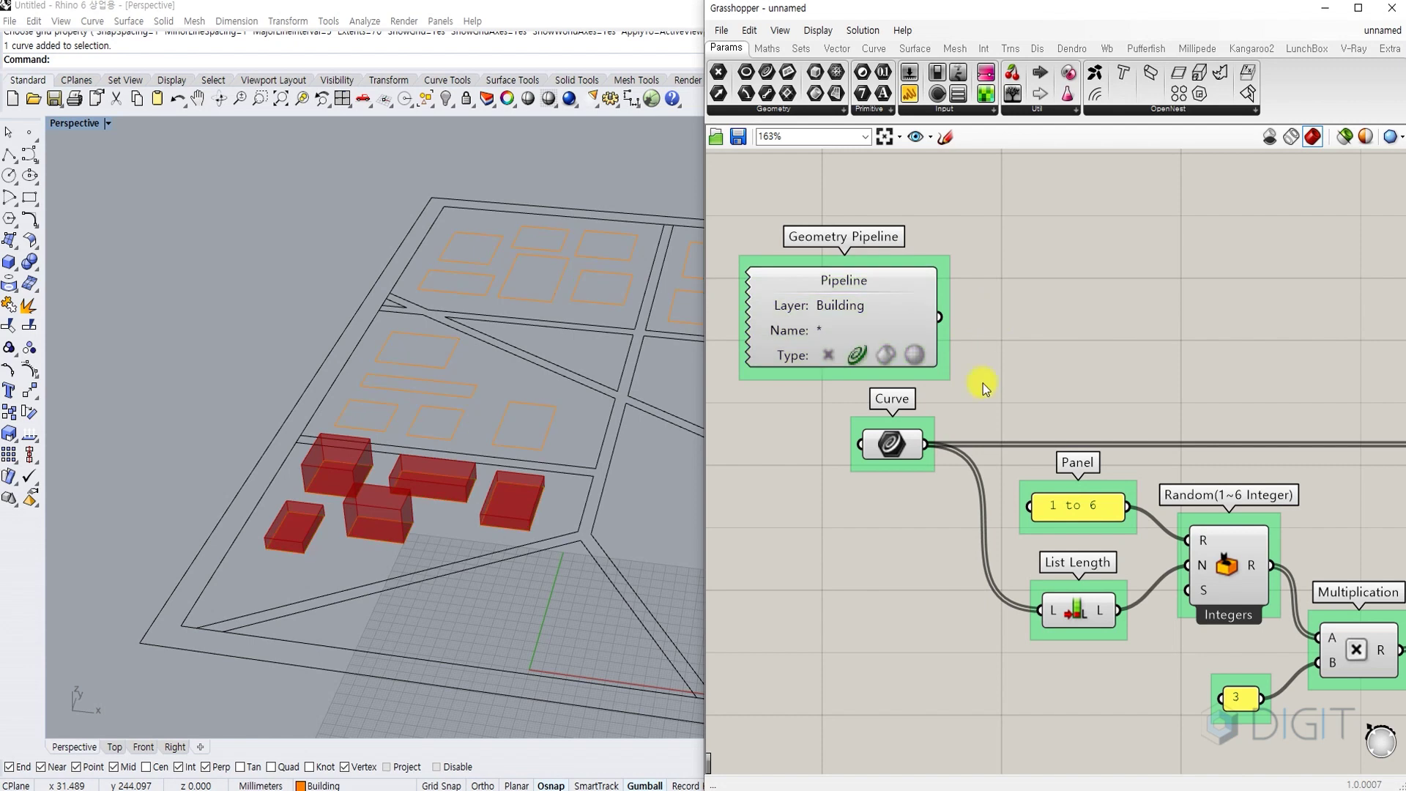
- Transfer all outgoing connections of the Curve parameter to the Geometry Pipeline's output
{"action": "scroll", "coordinate": [878, 460], "scroll_direction": "down", "scroll_amount": 3}
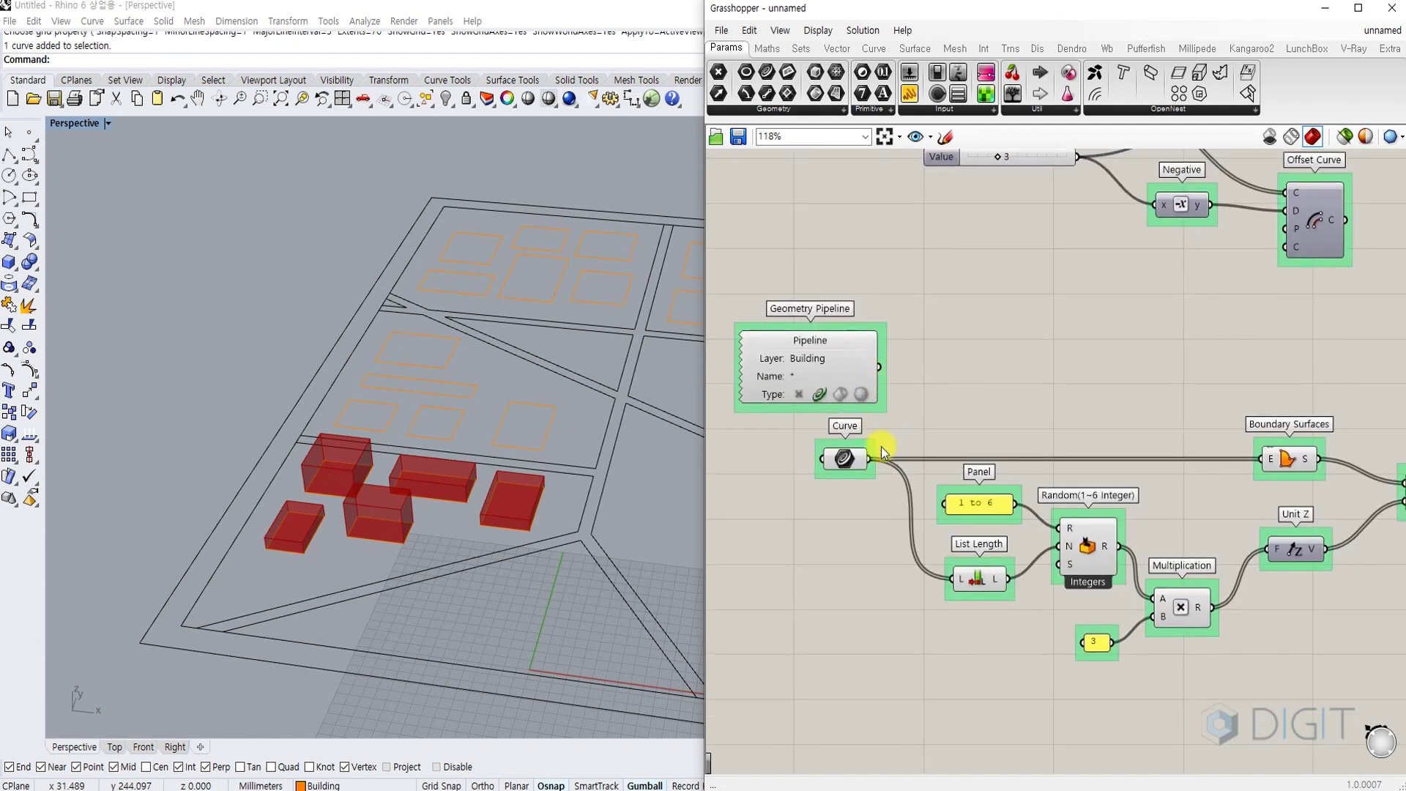
{"action": "scroll", "coordinate": [883, 458], "scroll_direction": "up", "scroll_amount": 3}
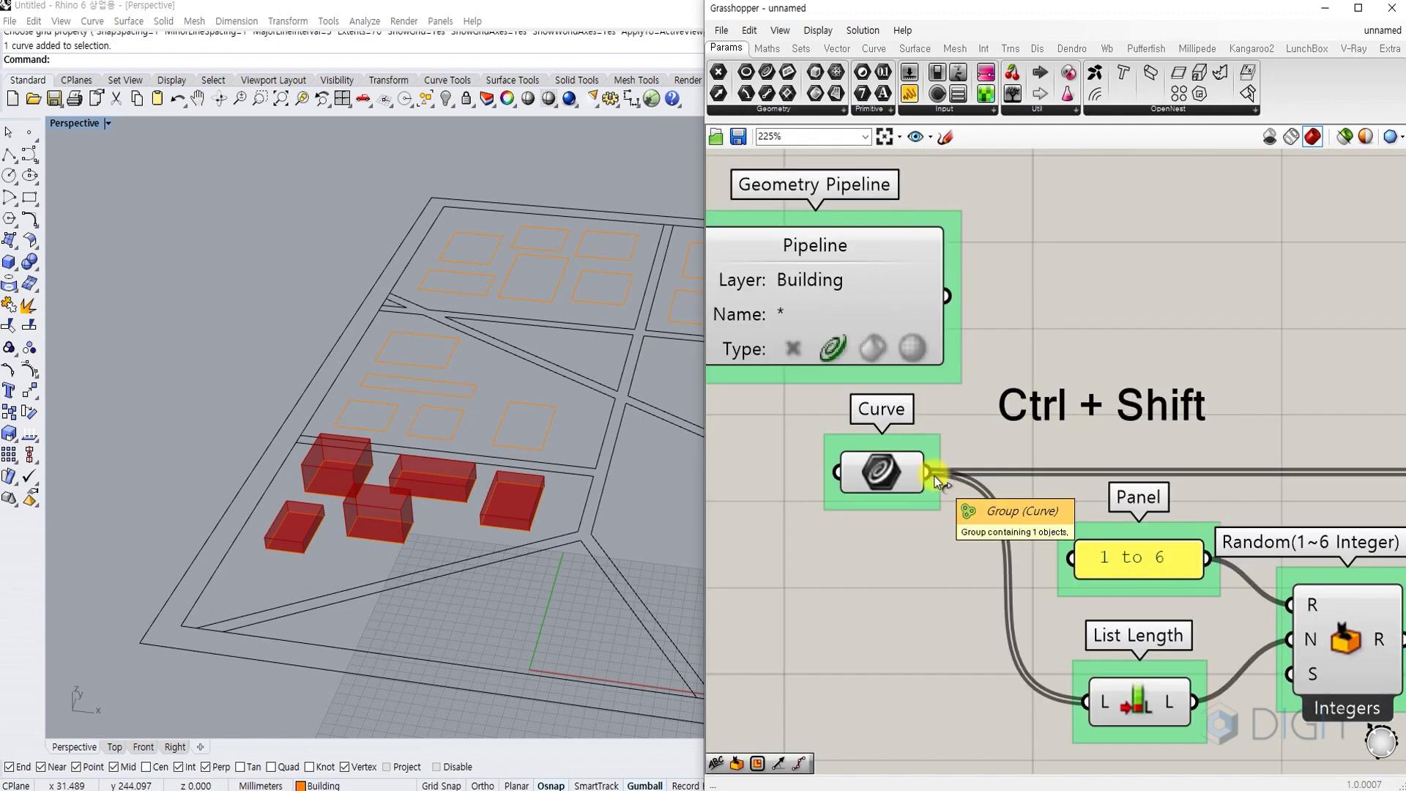
{"action": "left_click_drag", "start_coordinate": [934, 476], "coordinate": [886, 451], "text": "ctrl+shift"}
{"action": "scroll", "coordinate": [973, 322], "scroll_direction": "down", "scroll_amount": 3}
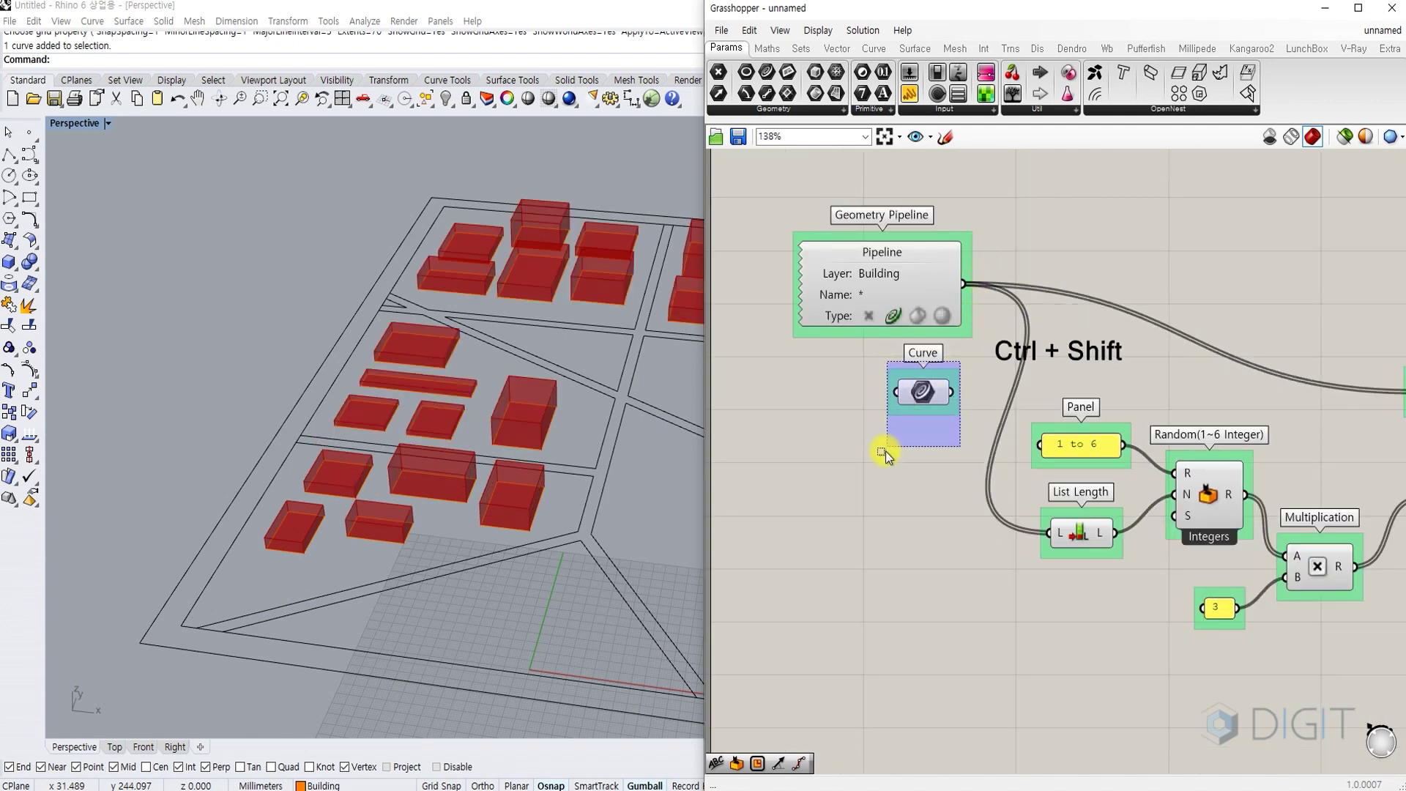
- Delete the old Curve parameter and move the Geometry Pipeline into its place in front of List Length
{"action": "key", "text": "Delete"}
{"action": "left_click_drag", "start_coordinate": [924, 254], "coordinate": [912, 363]}
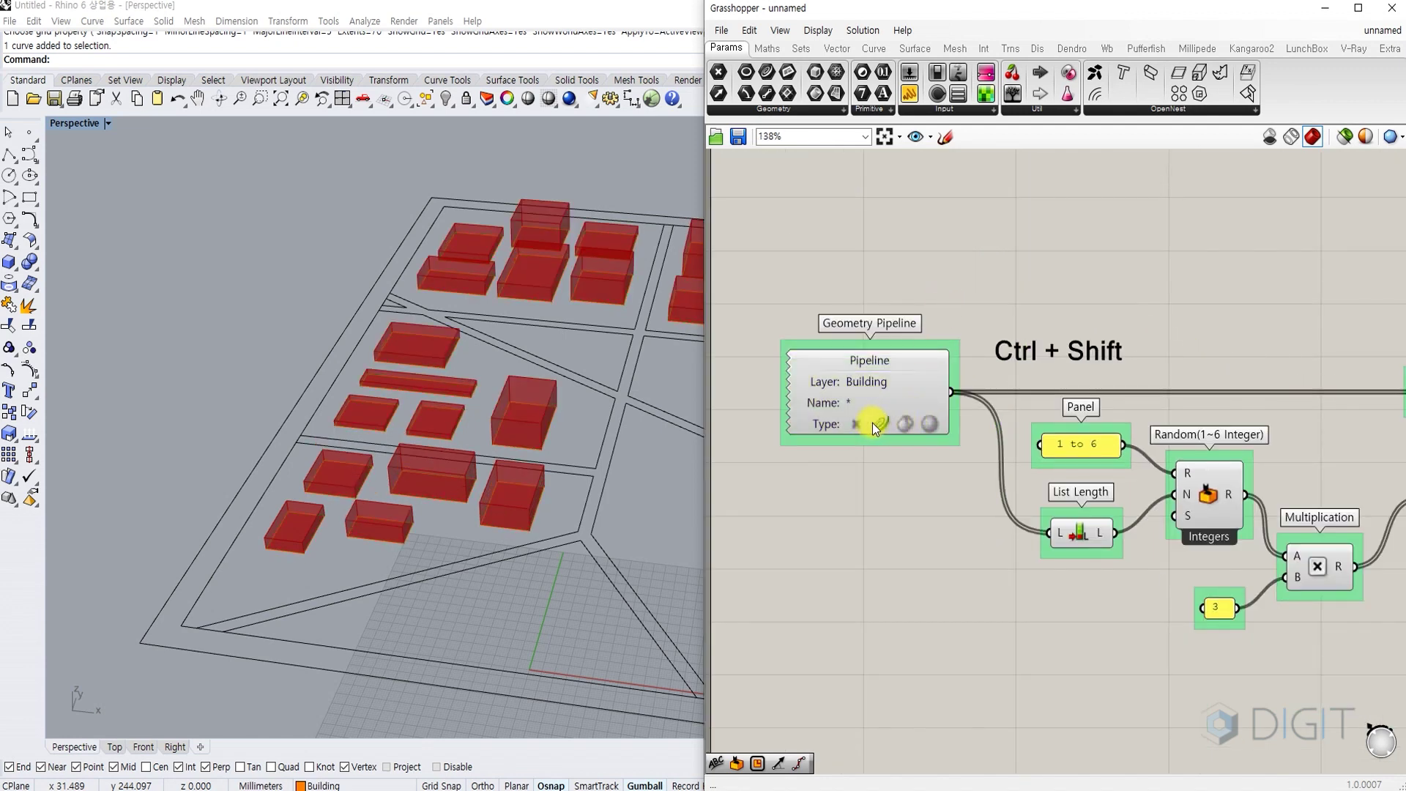
{"action": "left_click", "coordinate": [900, 388]}
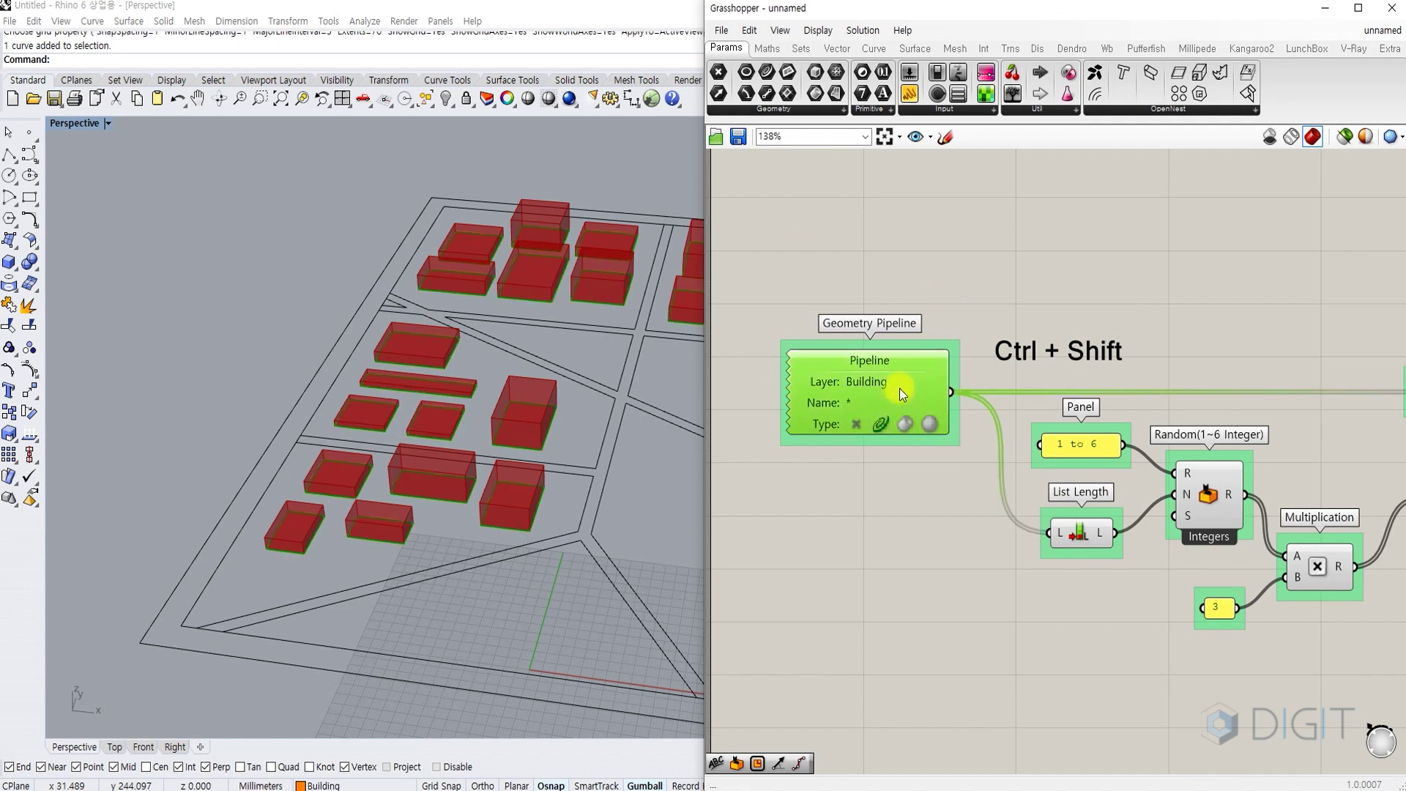
{"action": "left_click", "coordinate": [960, 315]}
- Review the component chain from the "1 to 6" panel through Random and Multiplication to Unit Z, Boundary Surfaces and Extrude
{"action": "scroll", "coordinate": [1035, 324], "scroll_direction": "down", "scroll_amount": 2}
{"action": "right_click_drag", "start_coordinate": [1150, 363], "coordinate": [973, 360]}
{"action": "scroll", "coordinate": [915, 396], "scroll_direction": "up", "scroll_amount": 1}
{"action": "left_click", "coordinate": [889, 411]}
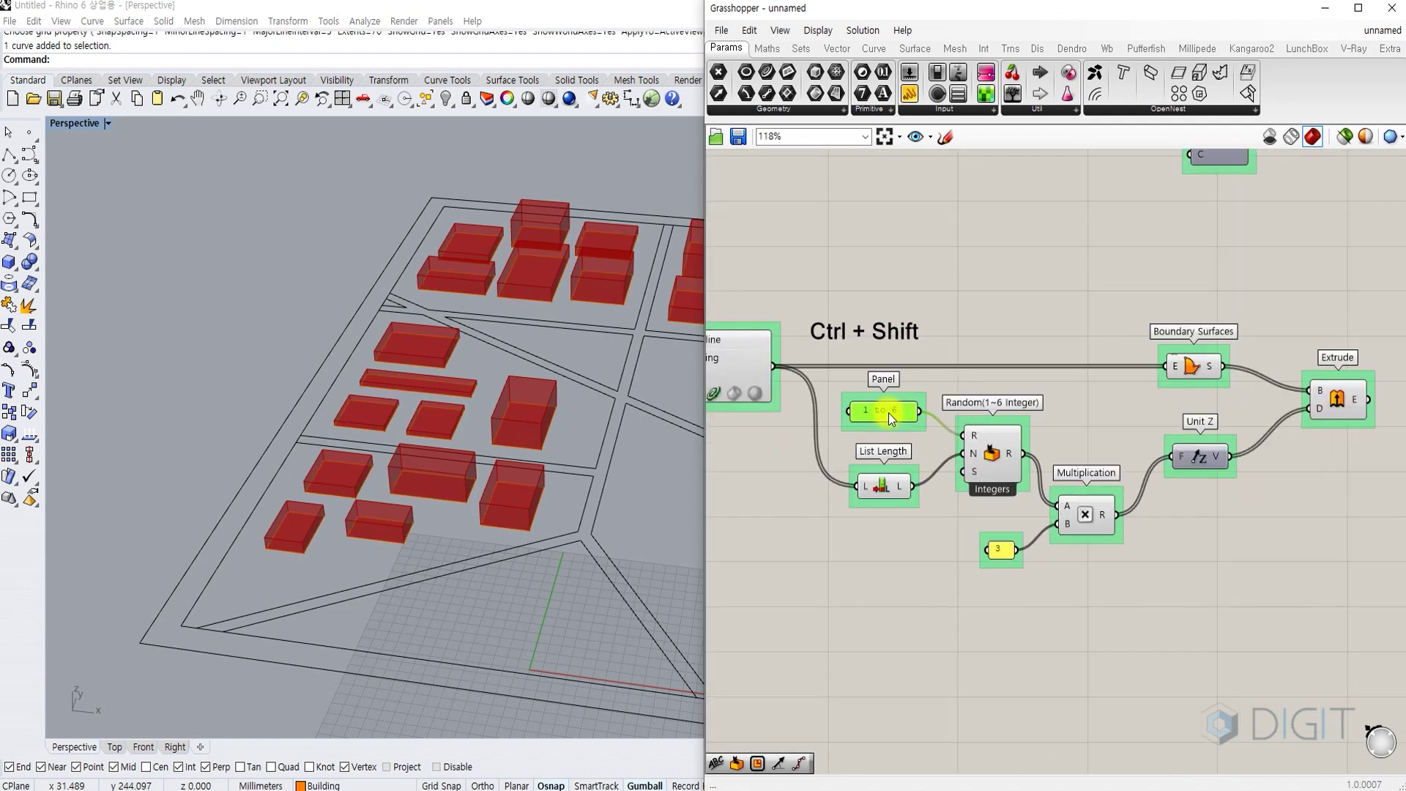
{"action": "left_click", "coordinate": [992, 458]}
{"action": "left_click", "coordinate": [1099, 517]}
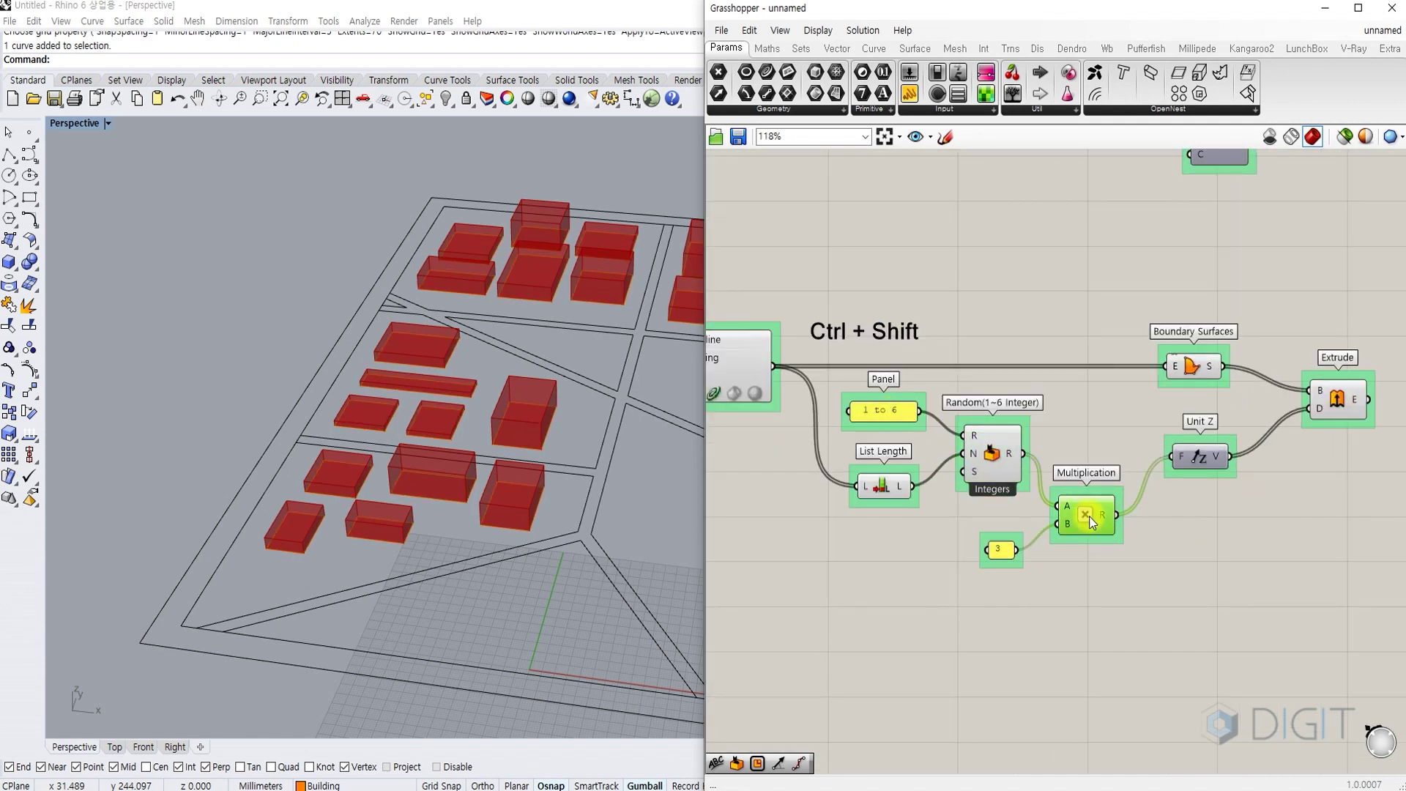
{"action": "scroll", "coordinate": [1052, 565], "scroll_direction": "up", "scroll_amount": 2}
{"action": "right_click_drag", "start_coordinate": [1106, 517], "coordinate": [919, 542]}
{"action": "left_click_drag", "start_coordinate": [1173, 358], "coordinate": [1022, 291]}
{"action": "left_click", "coordinate": [1173, 265]}
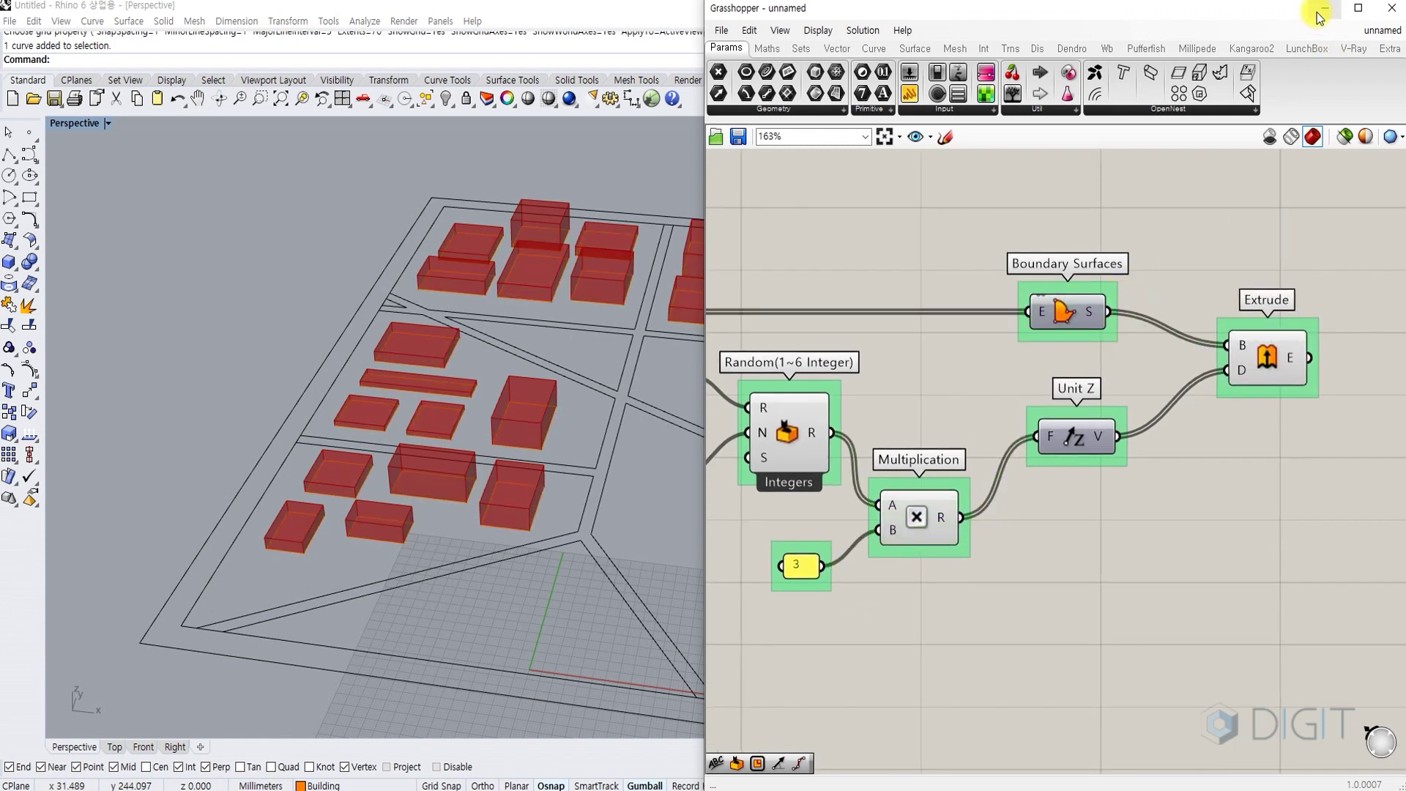
- Switch to Rhino and draw rectangular building outlines on the Building layer in the empty northern city blocks
{"action": "left_click", "coordinate": [1324, 9]}
{"action": "scroll", "coordinate": [798, 350], "scroll_direction": "up", "scroll_amount": 3}
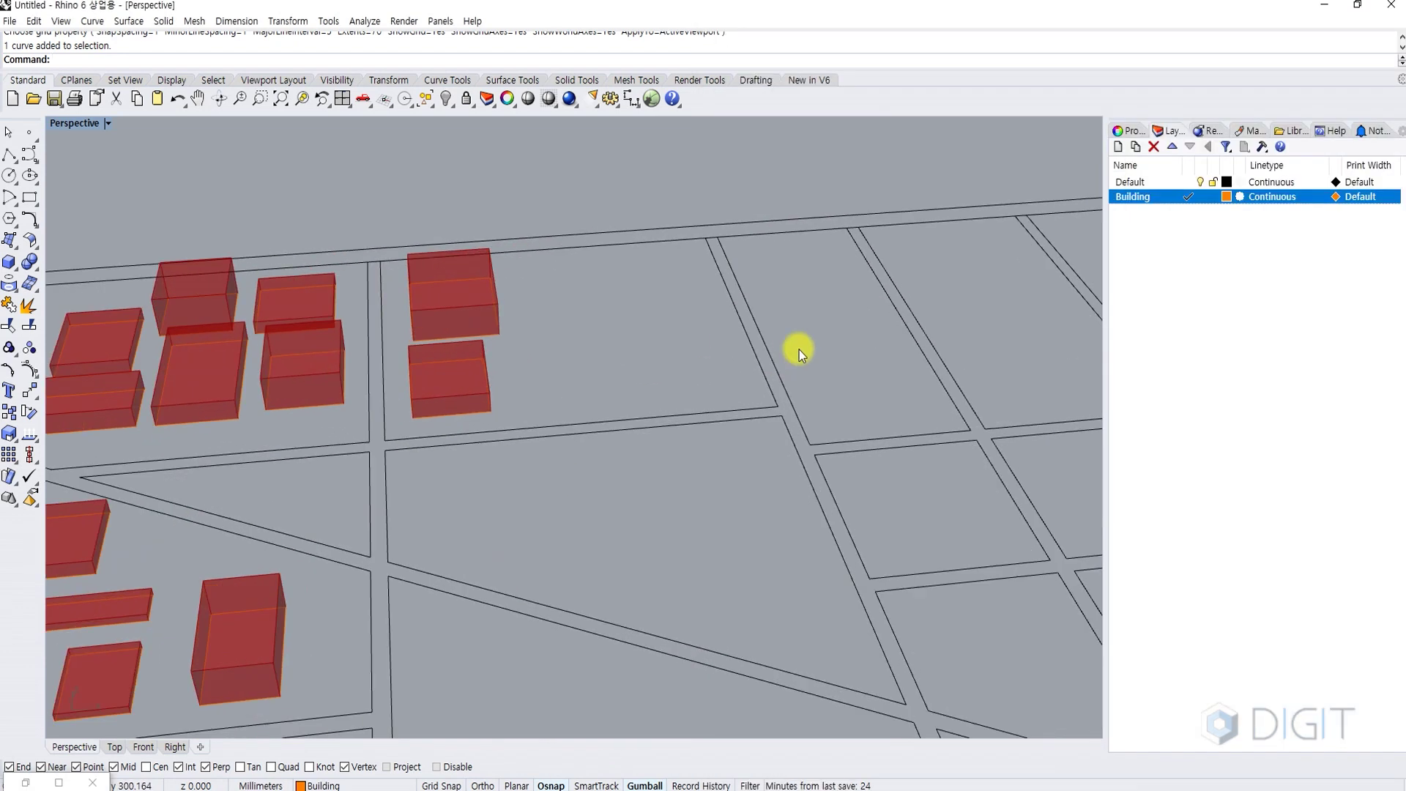
{"action": "key", "text": "Return"}
{"action": "left_click", "coordinate": [530, 346]}
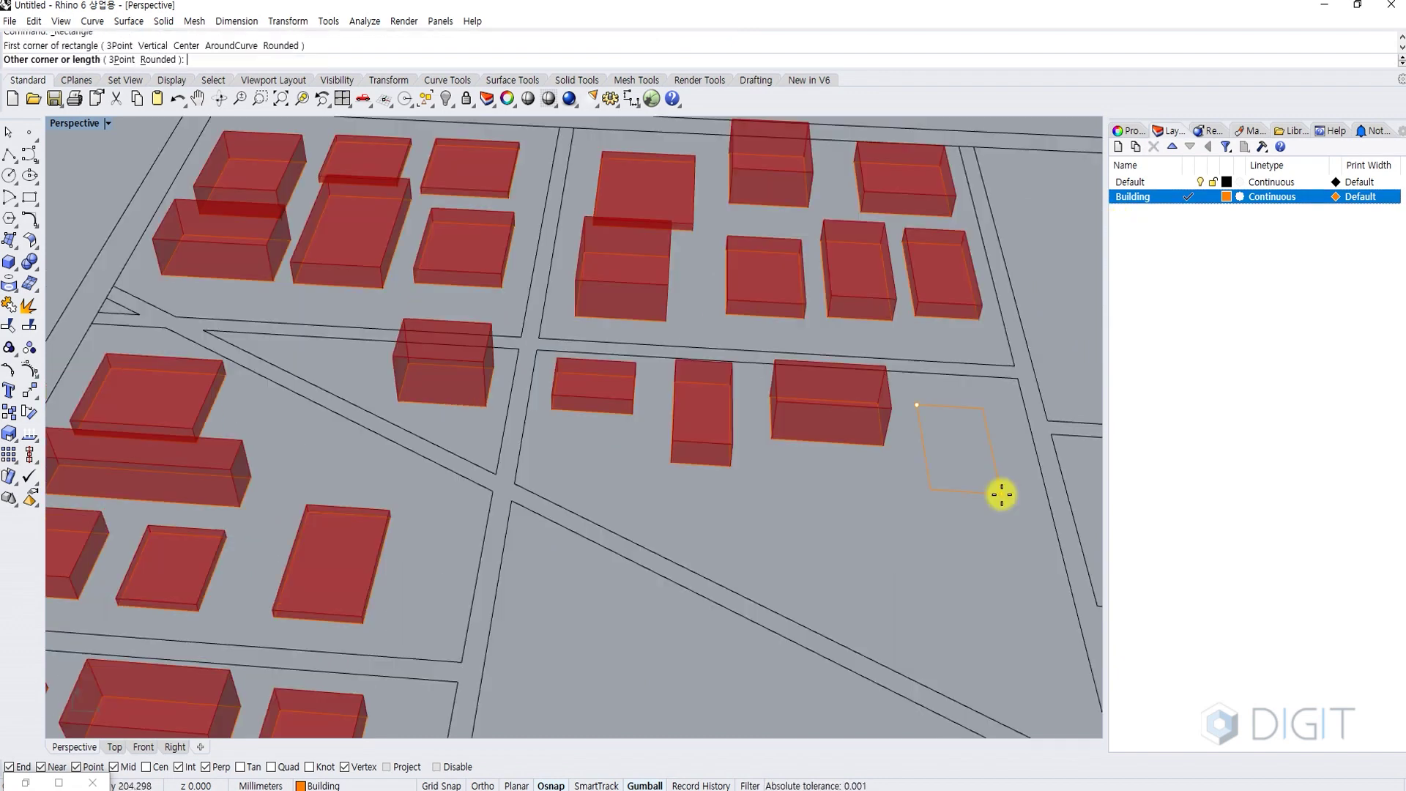
{"action": "scroll", "coordinate": [1002, 494], "scroll_direction": "down", "scroll_amount": 3}
{"action": "right_click_drag", "start_coordinate": [992, 512], "coordinate": [778, 430]}
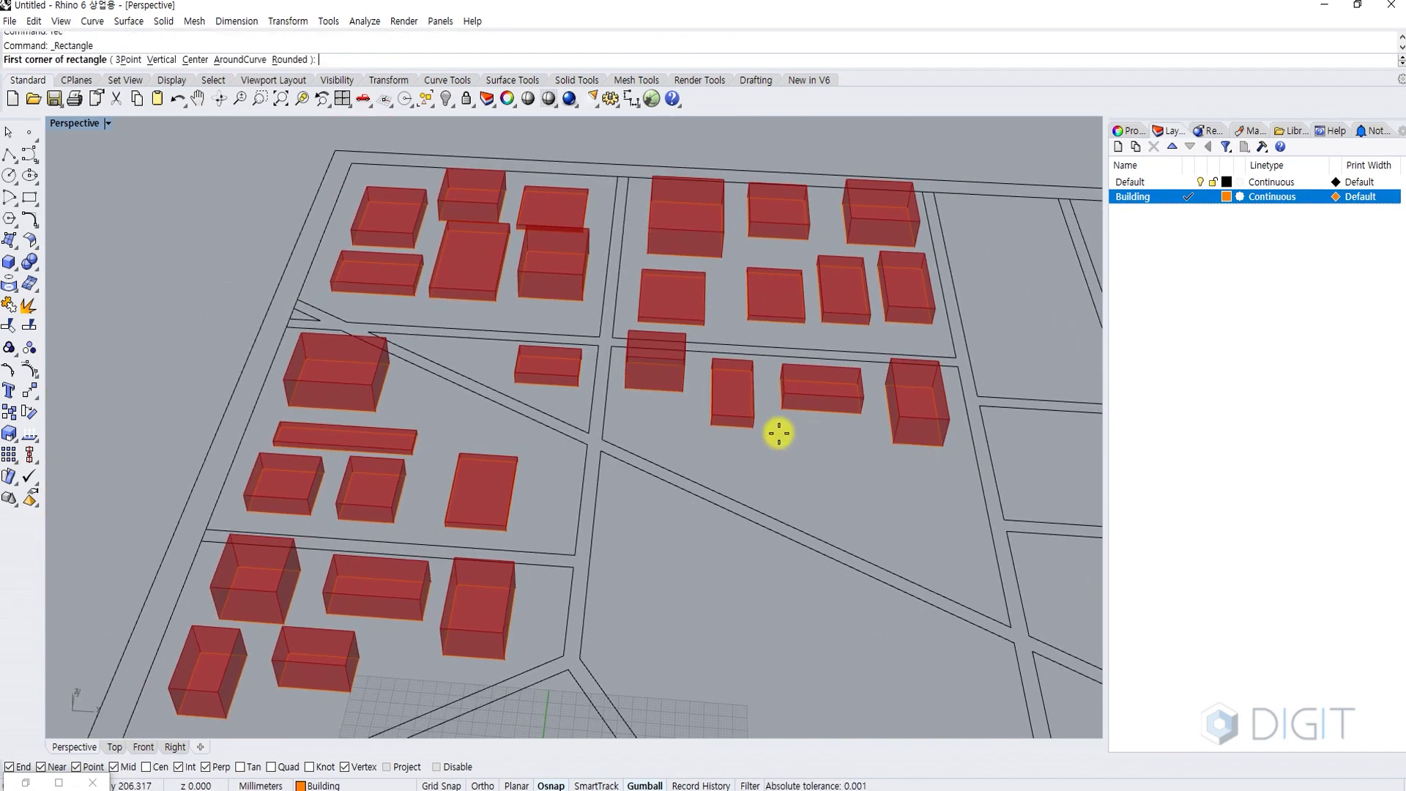
- Draw further rectangular building outlines in the central and southern city blocks
{"action": "left_click", "coordinate": [940, 547]}
{"action": "key", "text": "Return"}
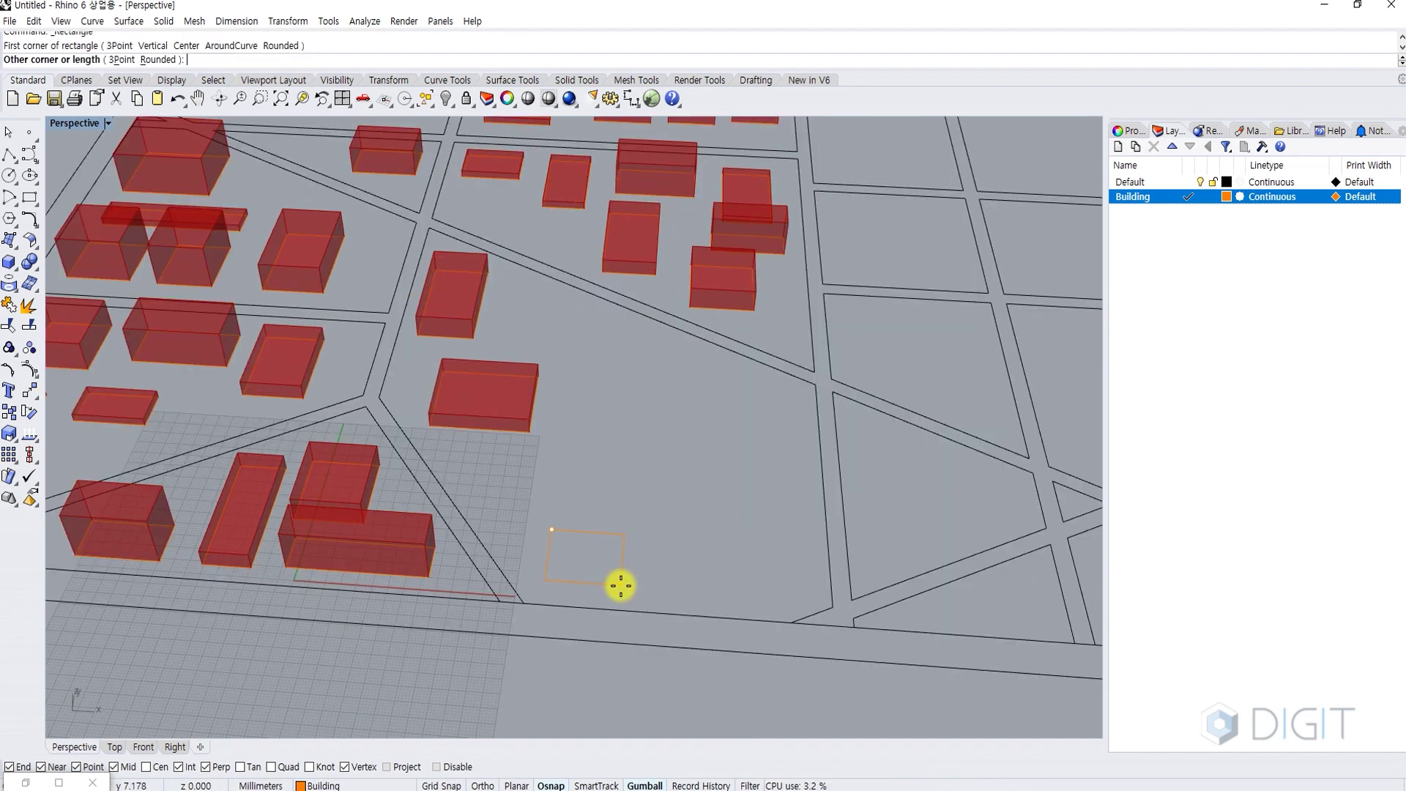
{"action": "left_click", "coordinate": [622, 586]}
{"action": "key", "text": "Return"}
{"action": "left_click", "coordinate": [484, 456]}
{"action": "left_click", "coordinate": [529, 521]}
{"action": "scroll", "coordinate": [692, 544], "scroll_direction": "down", "scroll_amount": 2}
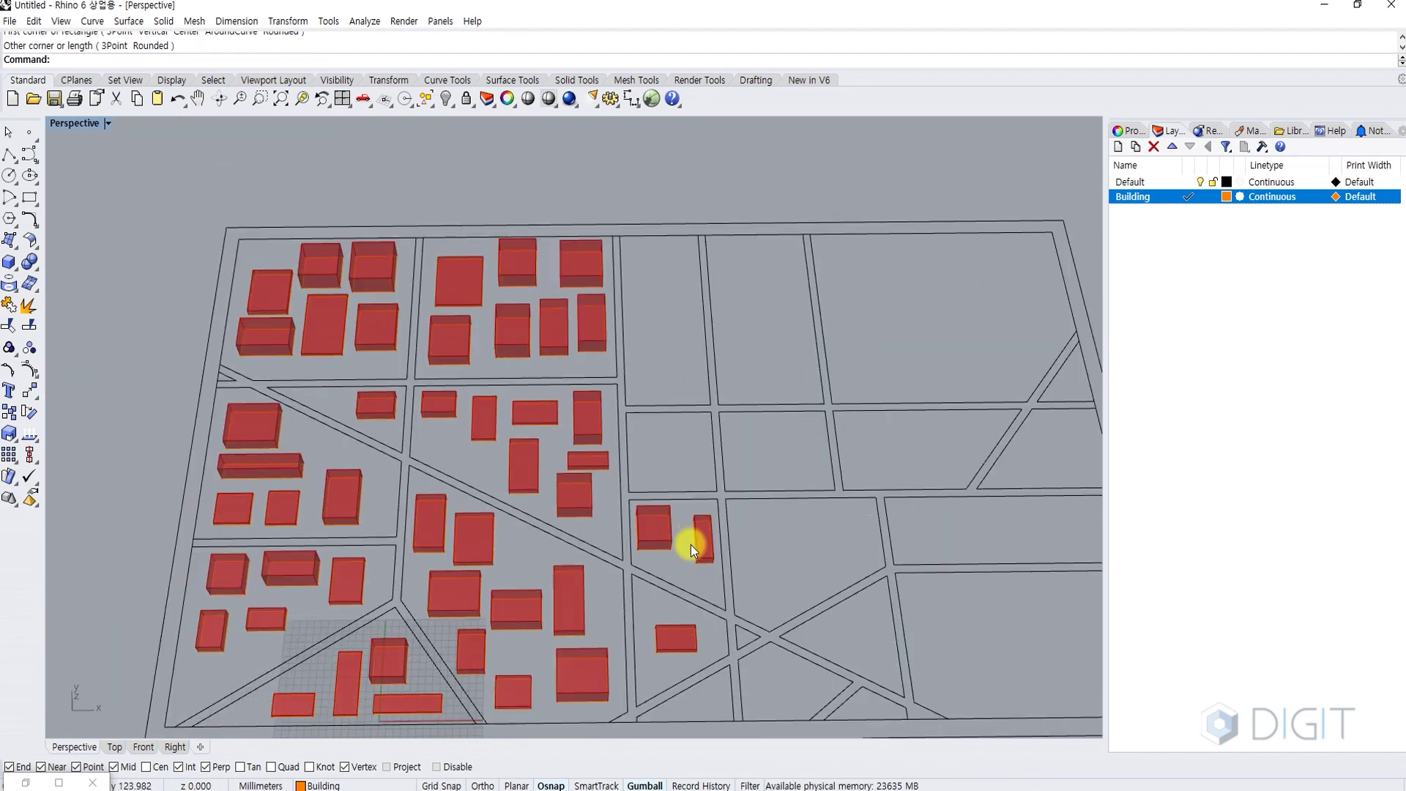
- Reposition a building outline in the middle blocks and show all hidden objects
{"action": "scroll", "coordinate": [687, 543], "scroll_direction": "up", "scroll_amount": 6}
{"action": "left_click", "coordinate": [661, 543]}
{"action": "left_click_drag", "start_coordinate": [696, 563], "coordinate": [654, 239]}
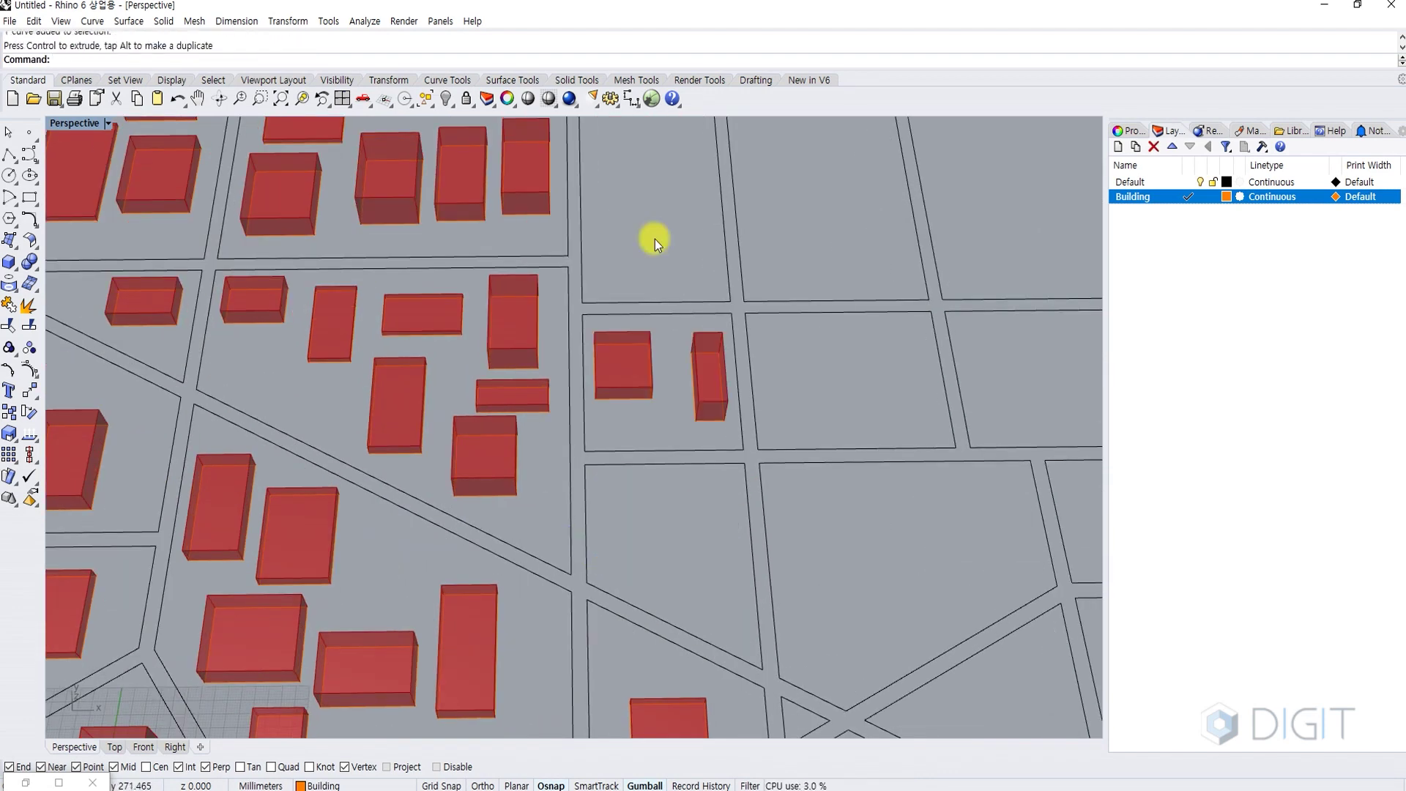
{"action": "type", "text": "Show"}
{"action": "key", "text": "Return"}
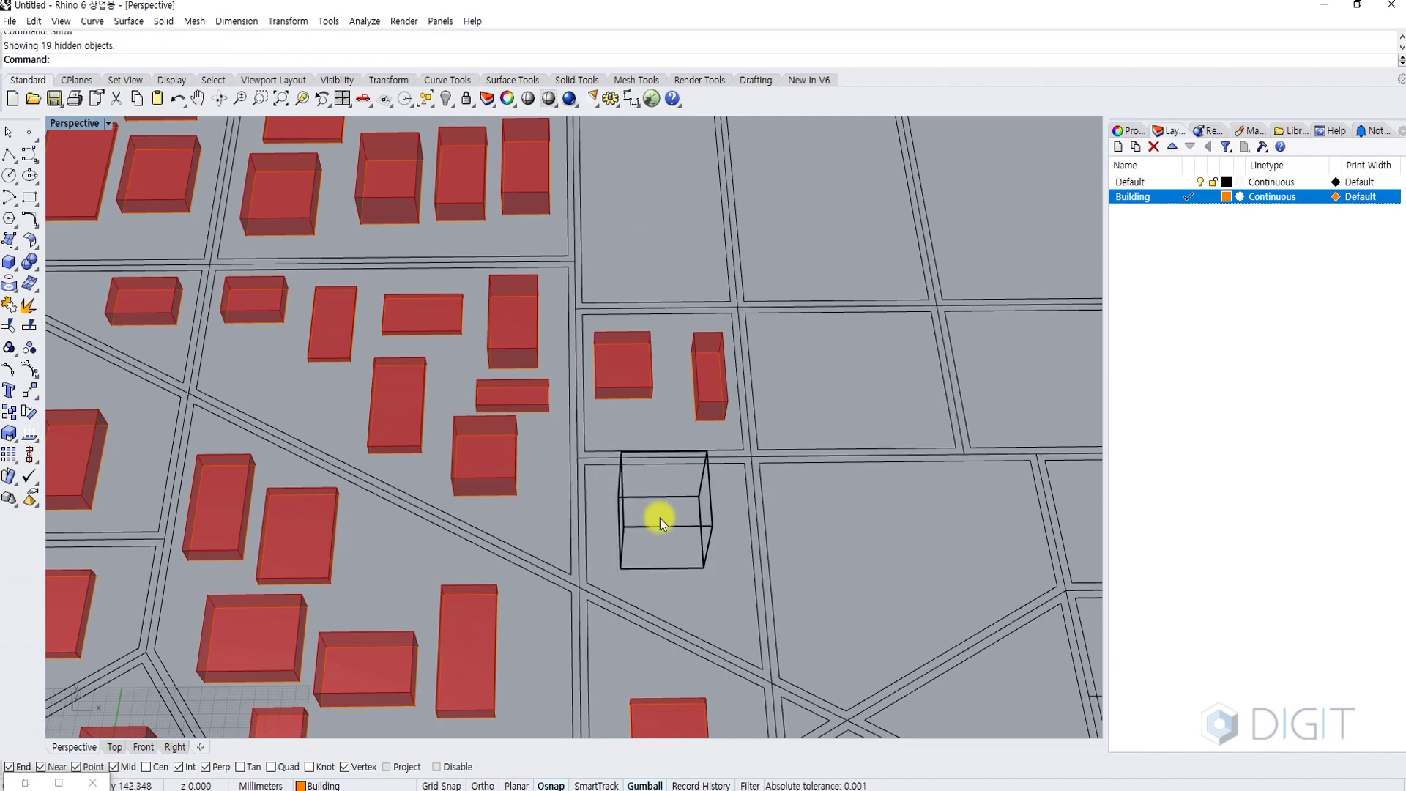
- Reposition the front row of three building outlines in the southeastern corner block
{"action": "right_click_drag", "start_coordinate": [661, 517], "coordinate": [633, 509]}
{"action": "left_click", "coordinate": [627, 533]}
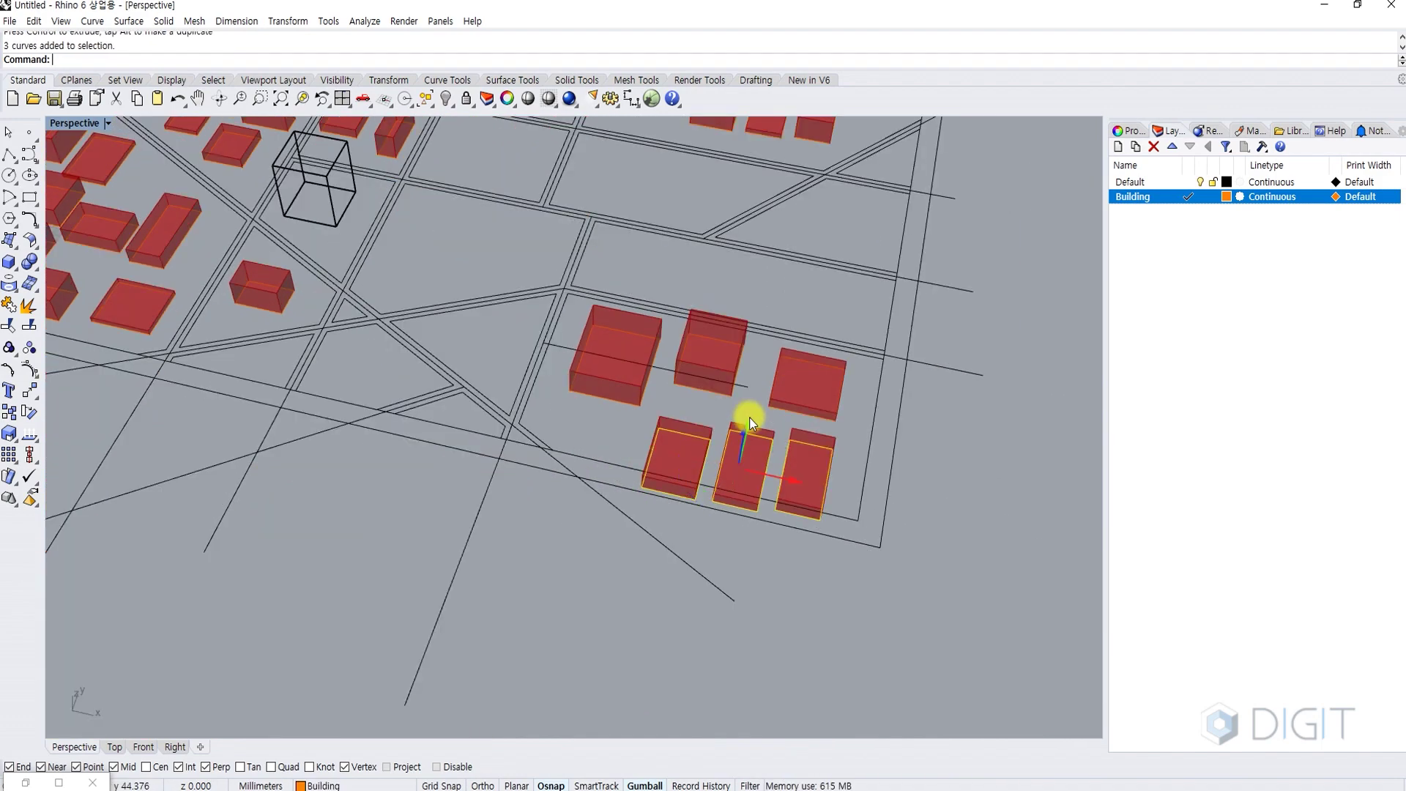
{"action": "left_click_drag", "start_coordinate": [750, 414], "coordinate": [692, 490]}
{"action": "scroll", "coordinate": [681, 505], "scroll_direction": "down", "scroll_amount": 3}
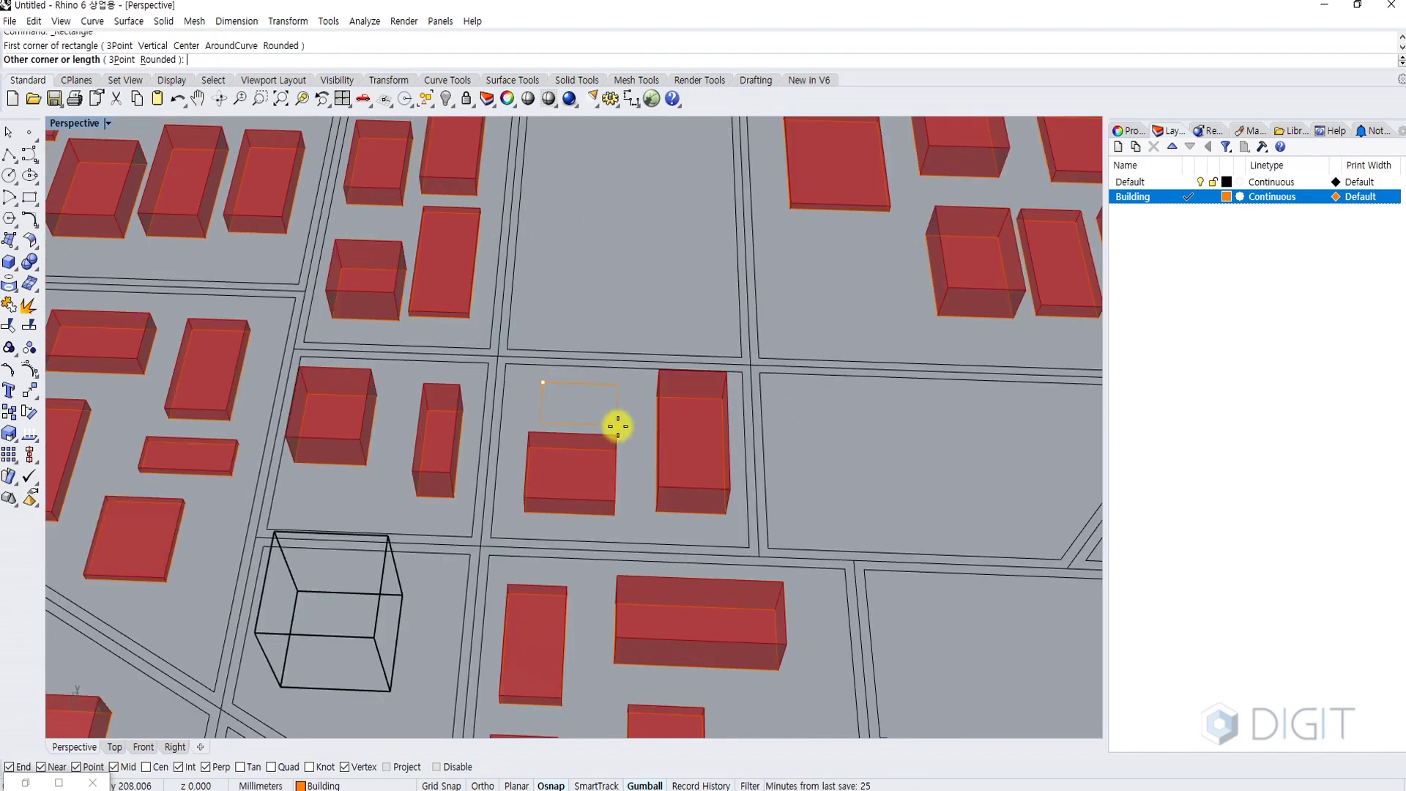
- Fill the remaining empty blocks in the eastern half of the plan with rectangular building outlines
{"action": "type", "text": "rec"}
{"action": "key", "text": "Return"}
{"action": "scroll", "coordinate": [486, 522], "scroll_direction": "up", "scroll_amount": 4}
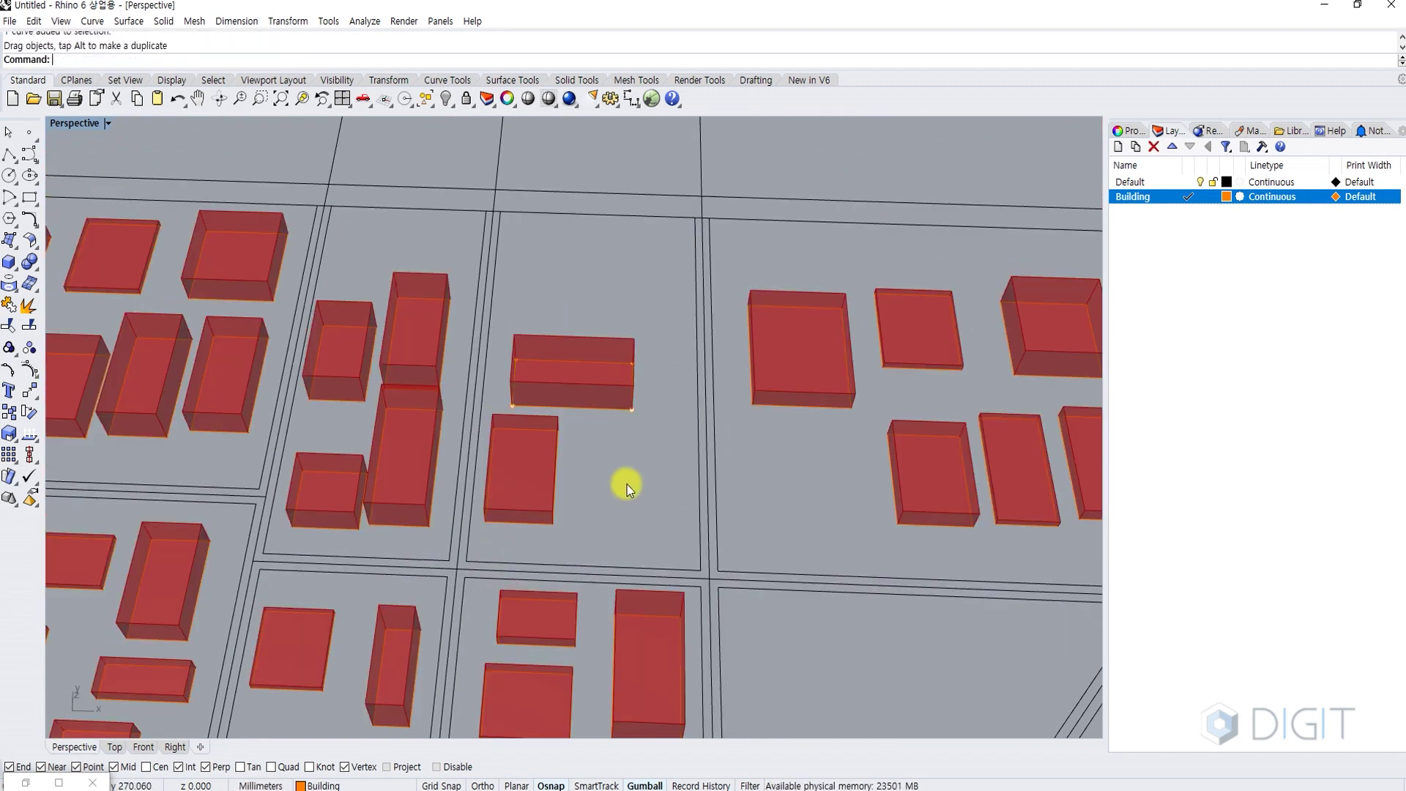
{"action": "left_click", "coordinate": [585, 439]}
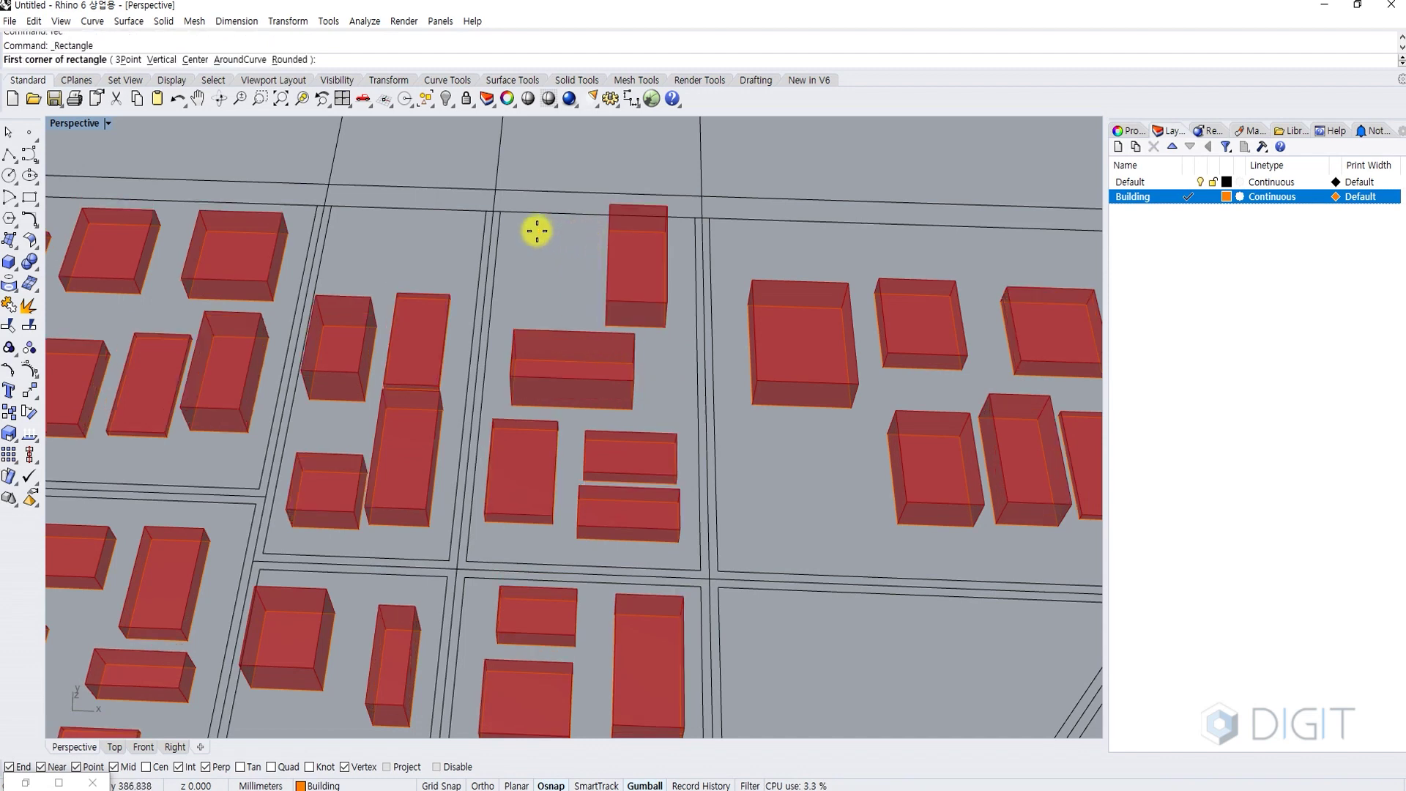
{"action": "left_click", "coordinate": [514, 233]}
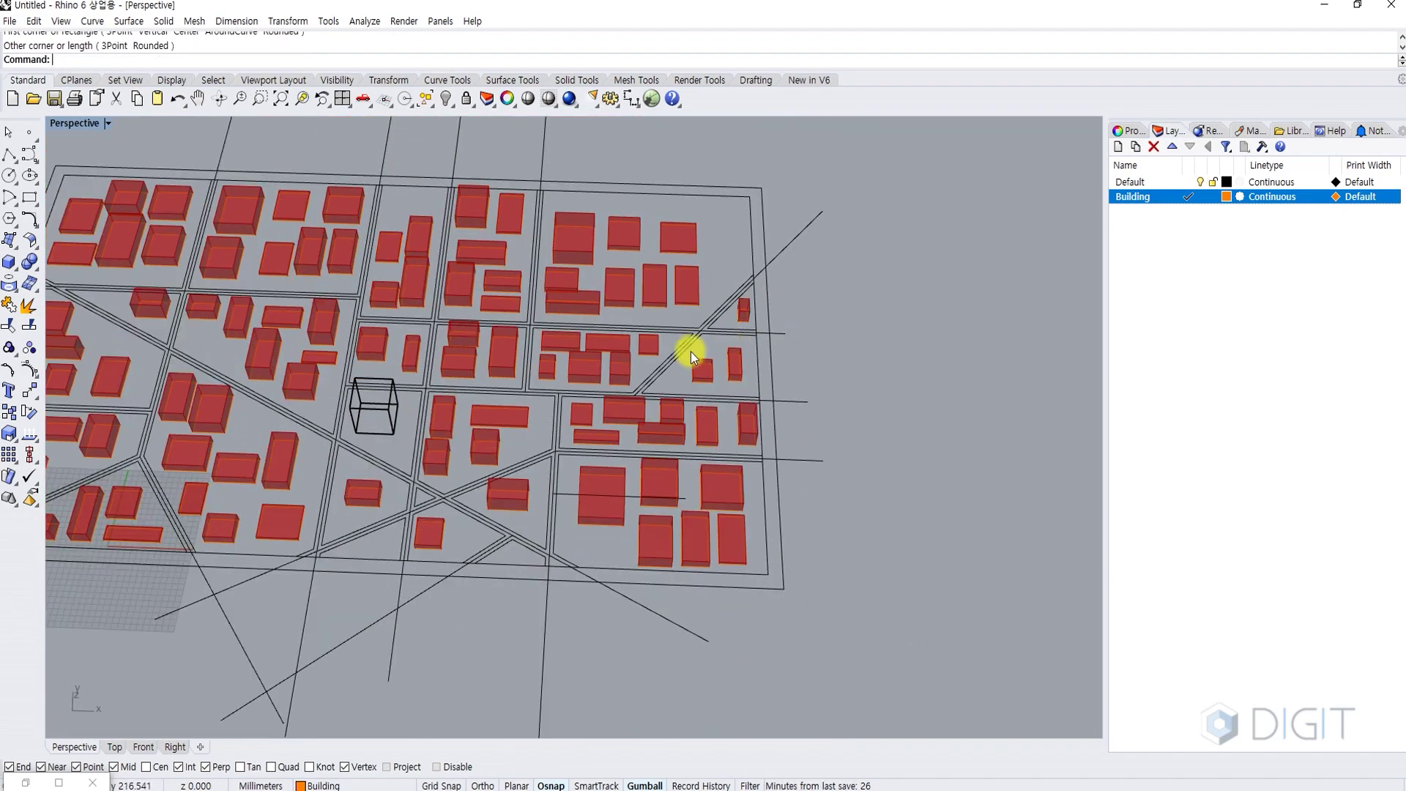
- Switch back to Grasshopper, add a Group component after Extrude, and connect Extrude's output to its Objects input
{"action": "right_click_drag", "start_coordinate": [691, 351], "coordinate": [411, 428]}
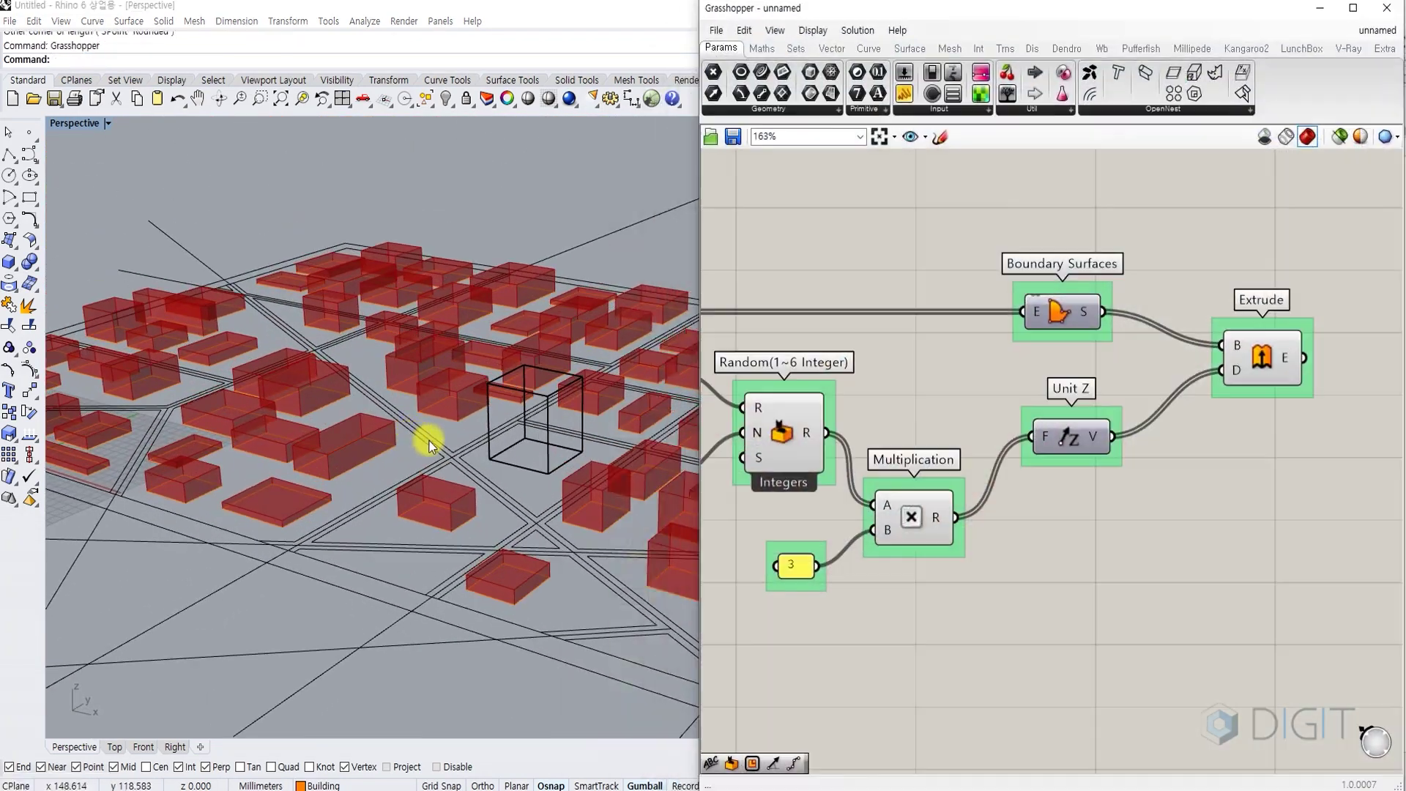
{"action": "scroll", "coordinate": [1082, 375], "scroll_direction": "up", "scroll_amount": 2}
{"action": "left_click", "coordinate": [1083, 376]}
{"action": "right_click_drag", "start_coordinate": [1082, 376], "coordinate": [920, 414]}
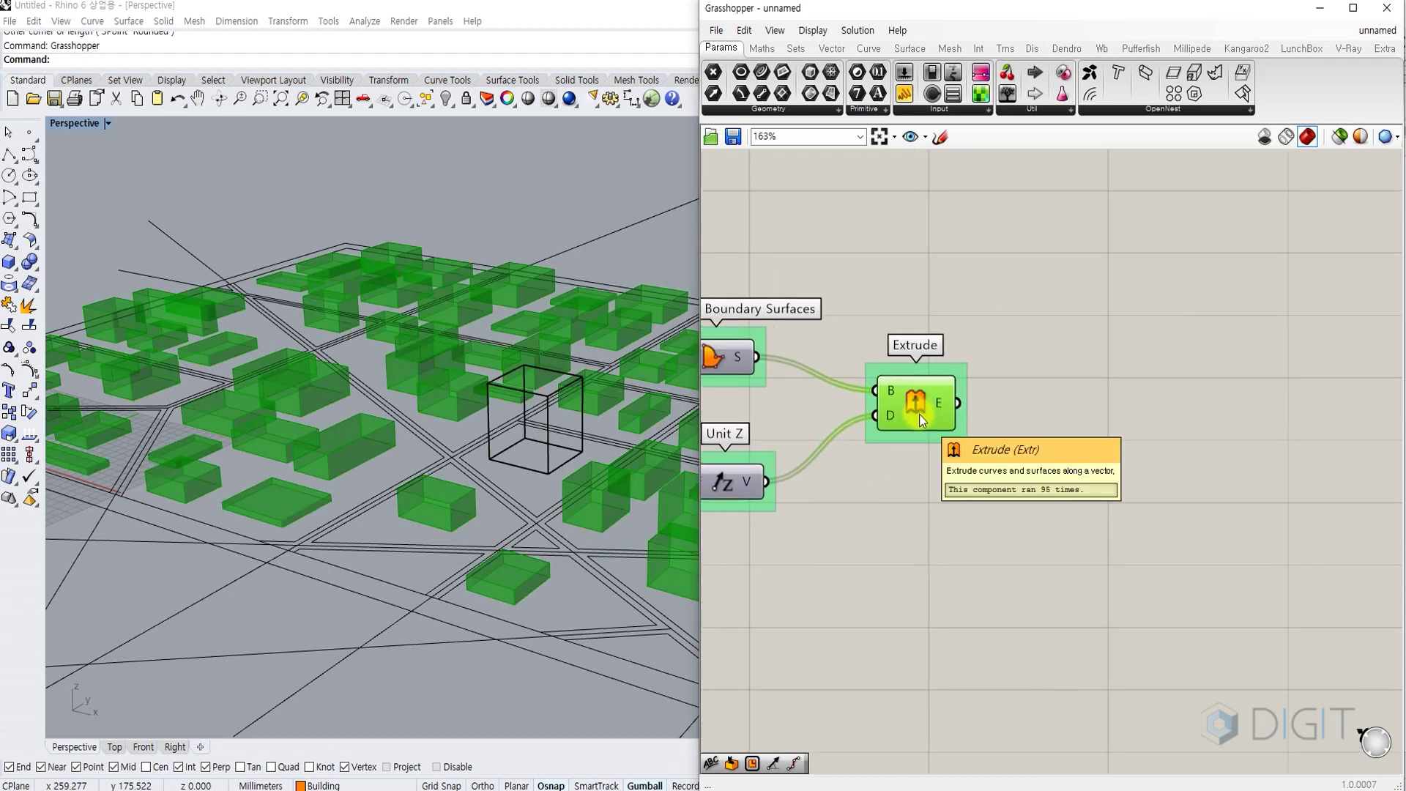
{"action": "double_click", "coordinate": [1063, 386]}
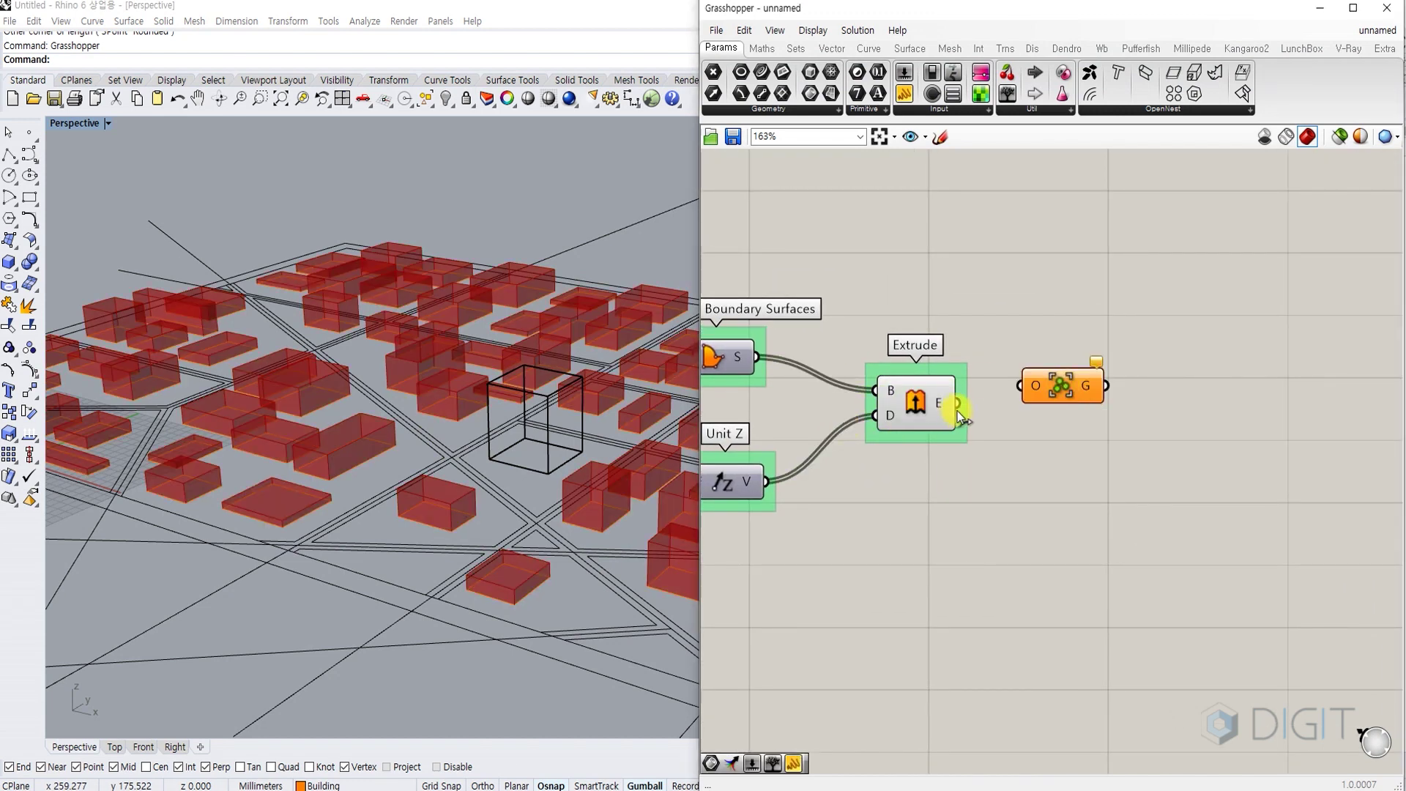
{"action": "left_click_drag", "start_coordinate": [958, 405], "coordinate": [1070, 378]}
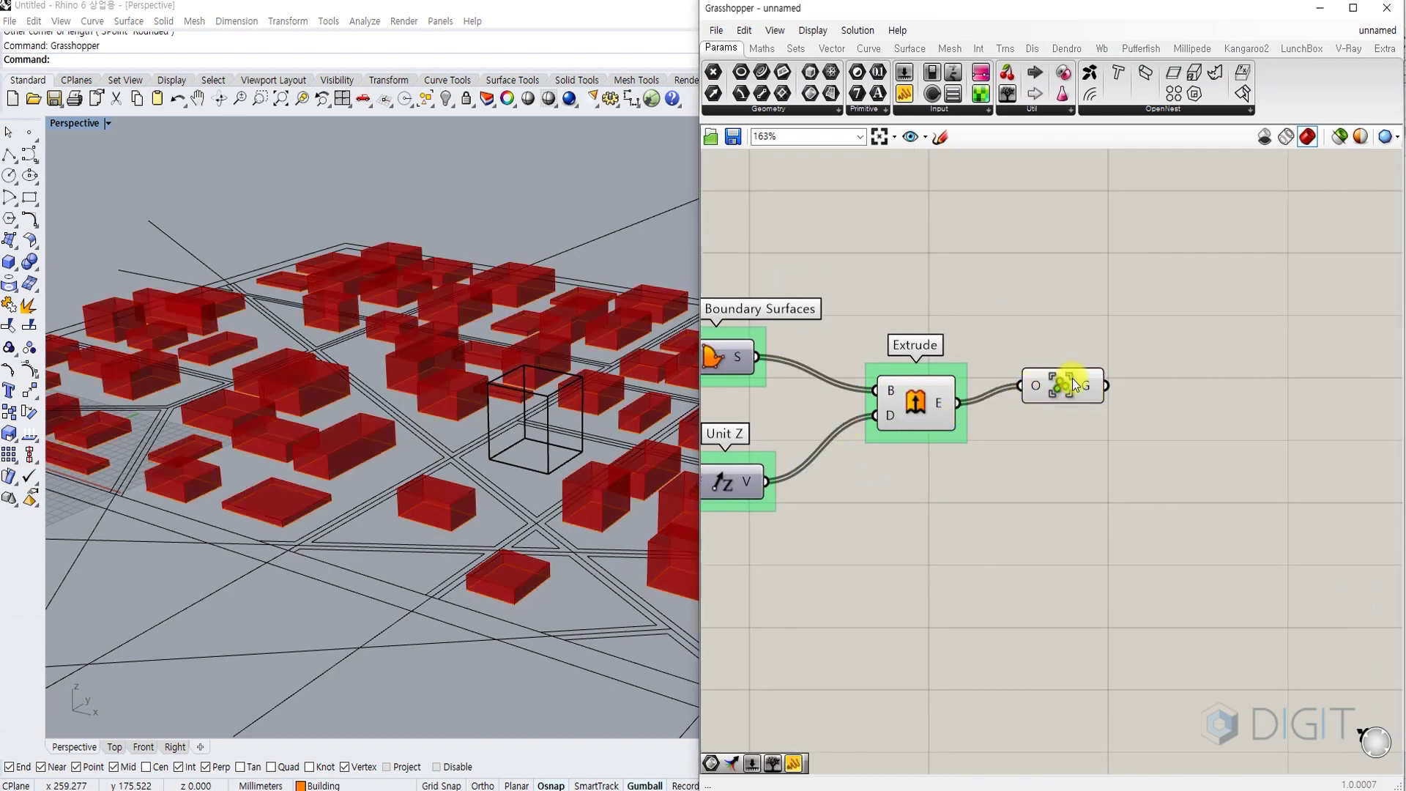
- Frame the Group component in a canvas group titled "Group" and bake its geometry to the Building layer
{"action": "left_click", "coordinate": [1068, 374]}
{"action": "right_click_drag", "start_coordinate": [1084, 442], "coordinate": [894, 424]}
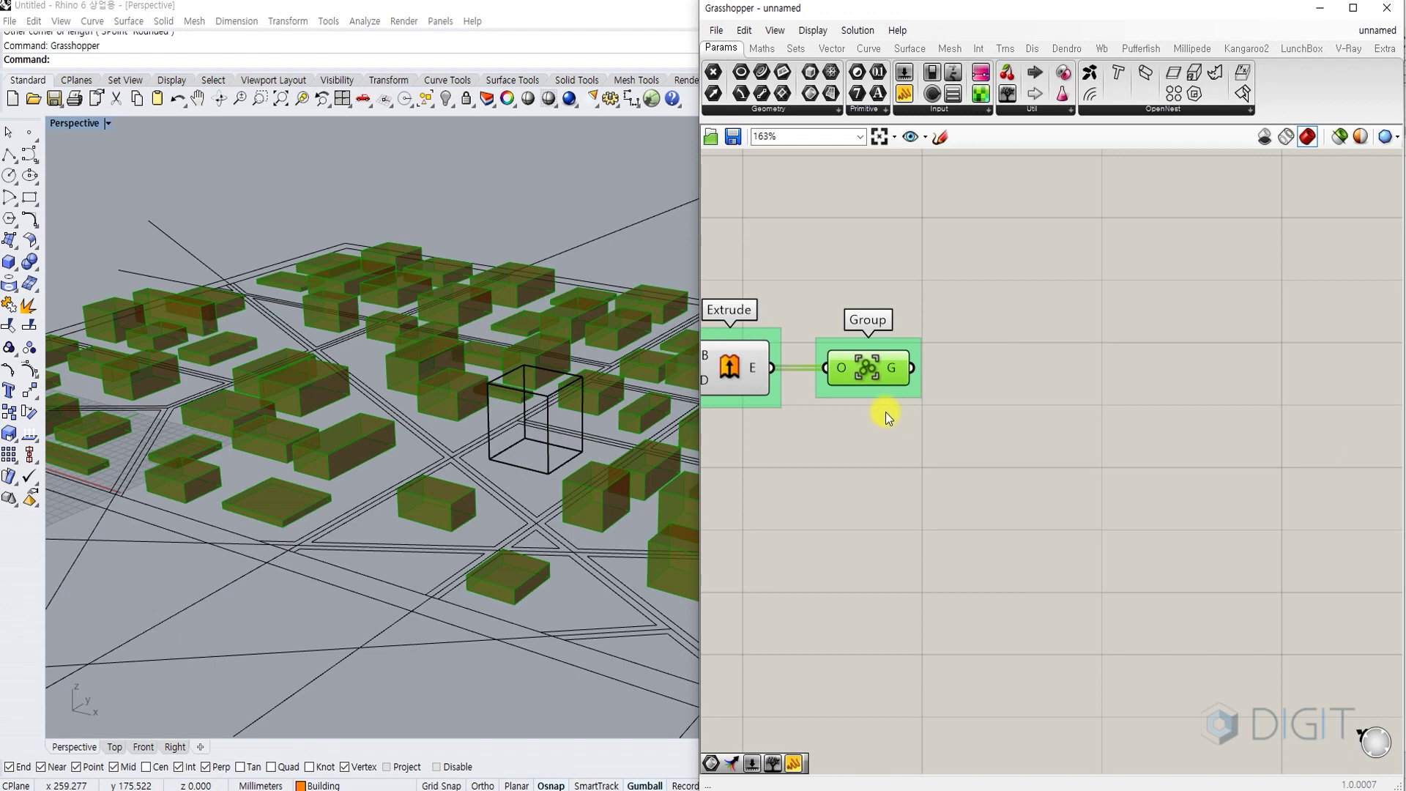
{"action": "double_click", "coordinate": [864, 366]}
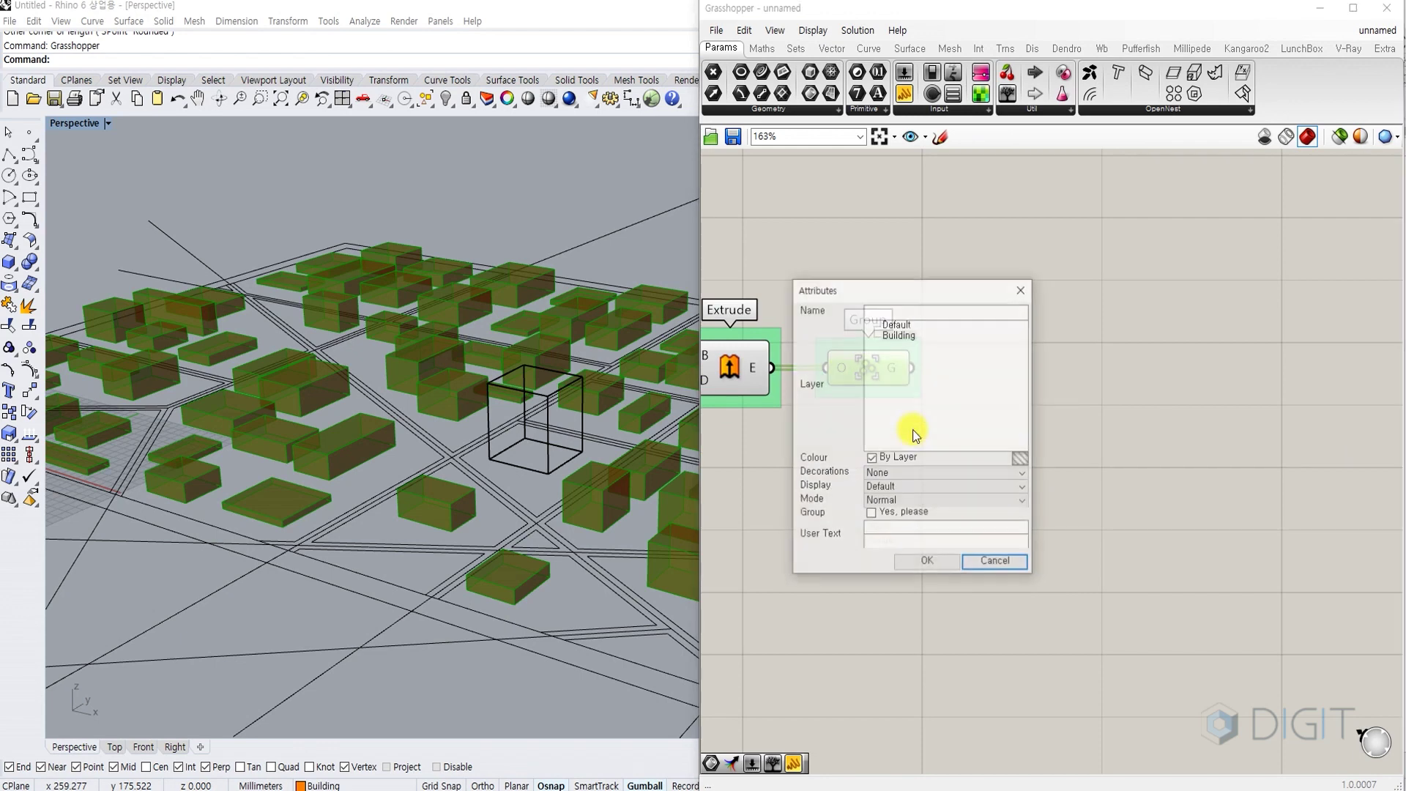
{"action": "left_click", "coordinate": [927, 562]}
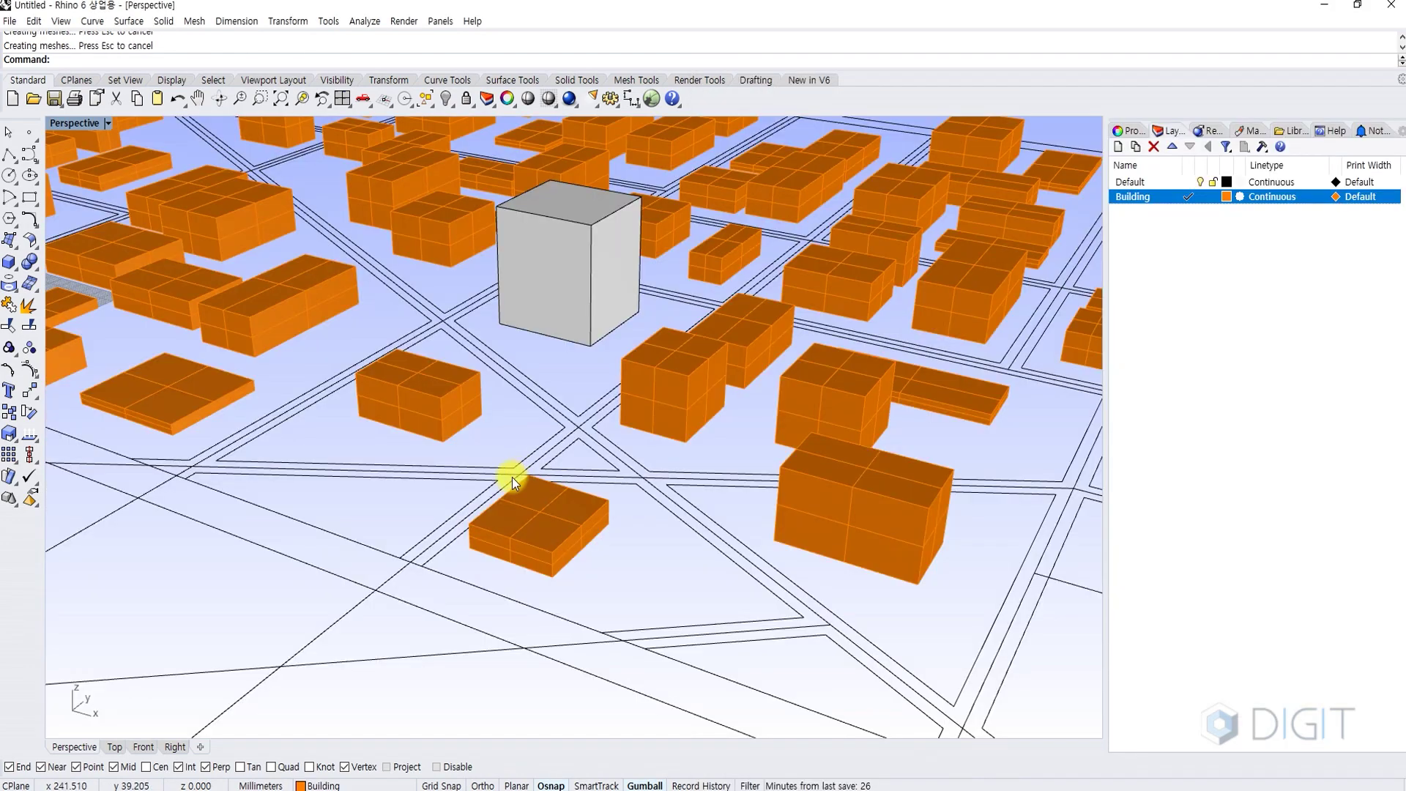
- Select the long construction lines that run past the city plan's border and delete them
{"action": "left_click", "coordinate": [512, 477]}
{"action": "scroll", "coordinate": [512, 477], "scroll_direction": "down", "scroll_amount": 8}
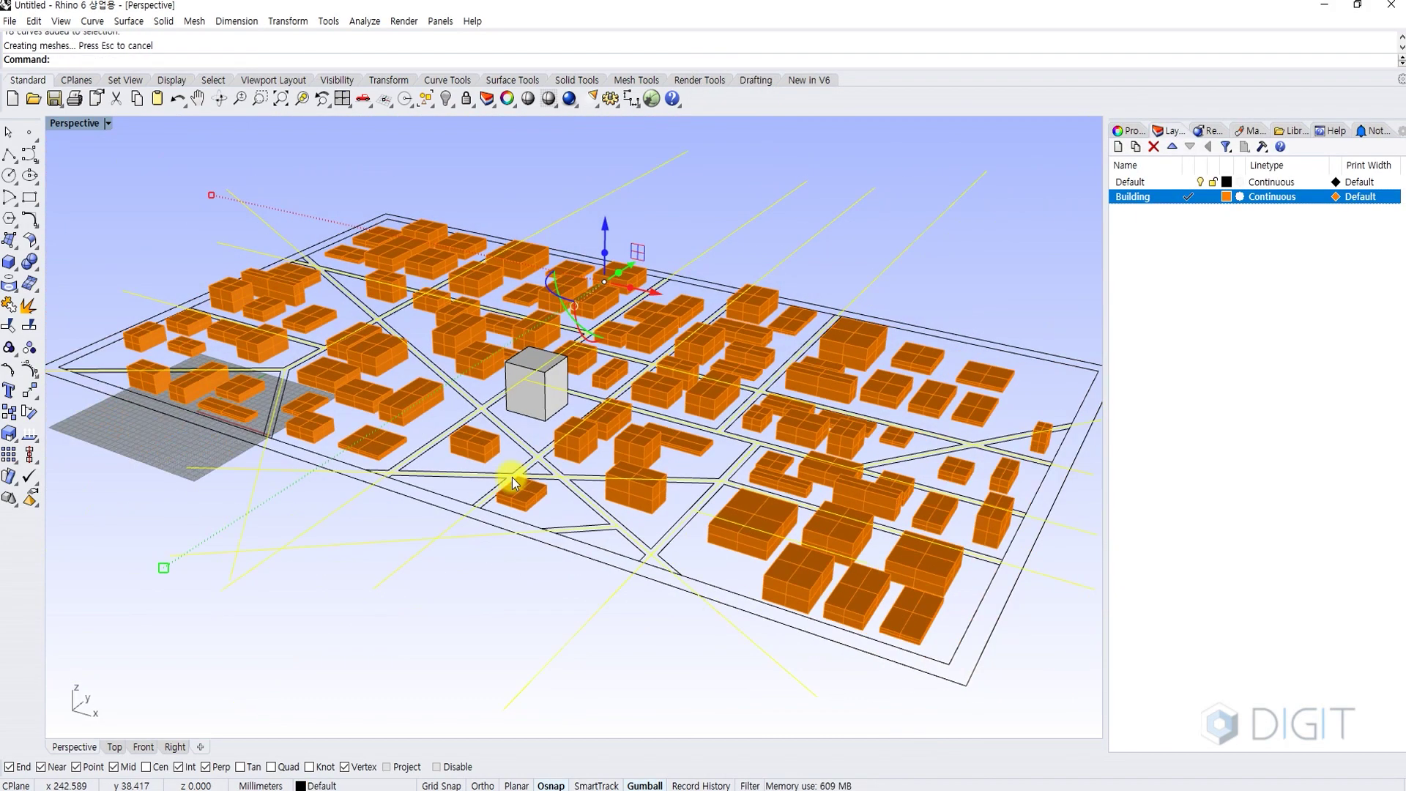
{"action": "key", "text": "Delete"}
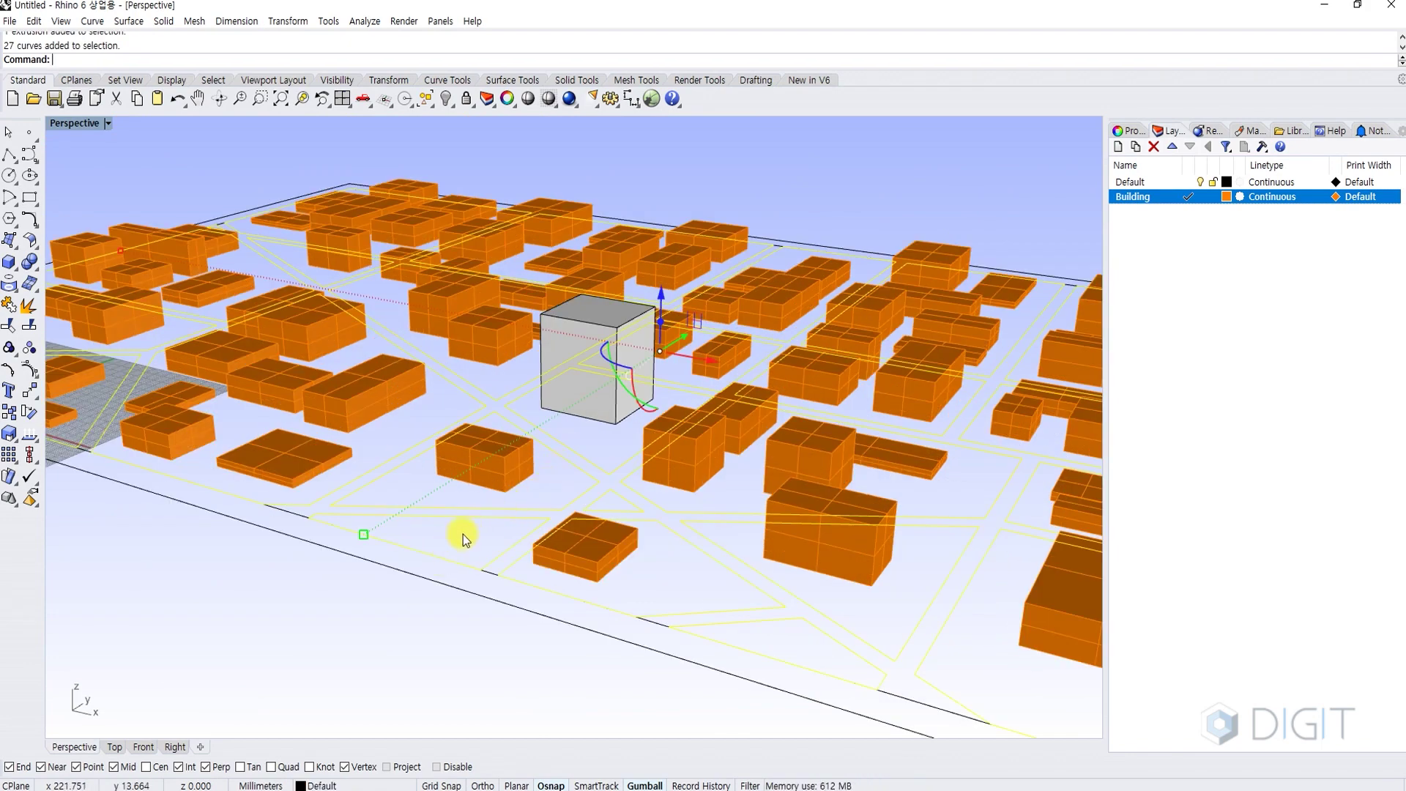
- Extrude all city block outlines 1 mm downward as closed solids, leaving out the gray box
{"action": "left_click", "coordinate": [463, 534]}
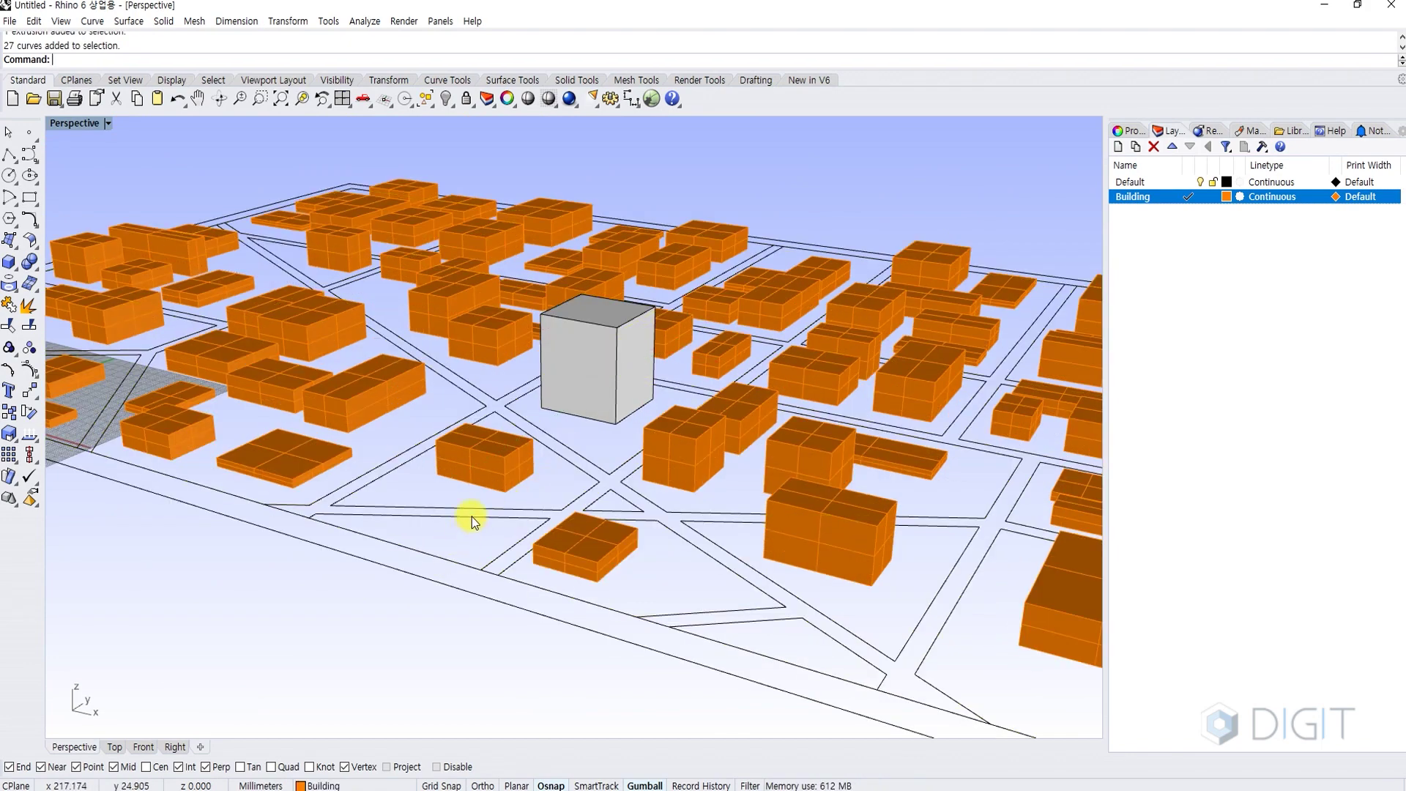
{"action": "left_click", "coordinate": [472, 516]}
{"action": "scroll", "coordinate": [470, 517], "scroll_direction": "up", "scroll_amount": 5}
{"action": "right_click_drag", "start_coordinate": [468, 518], "coordinate": [600, 494], "text": "shift"}
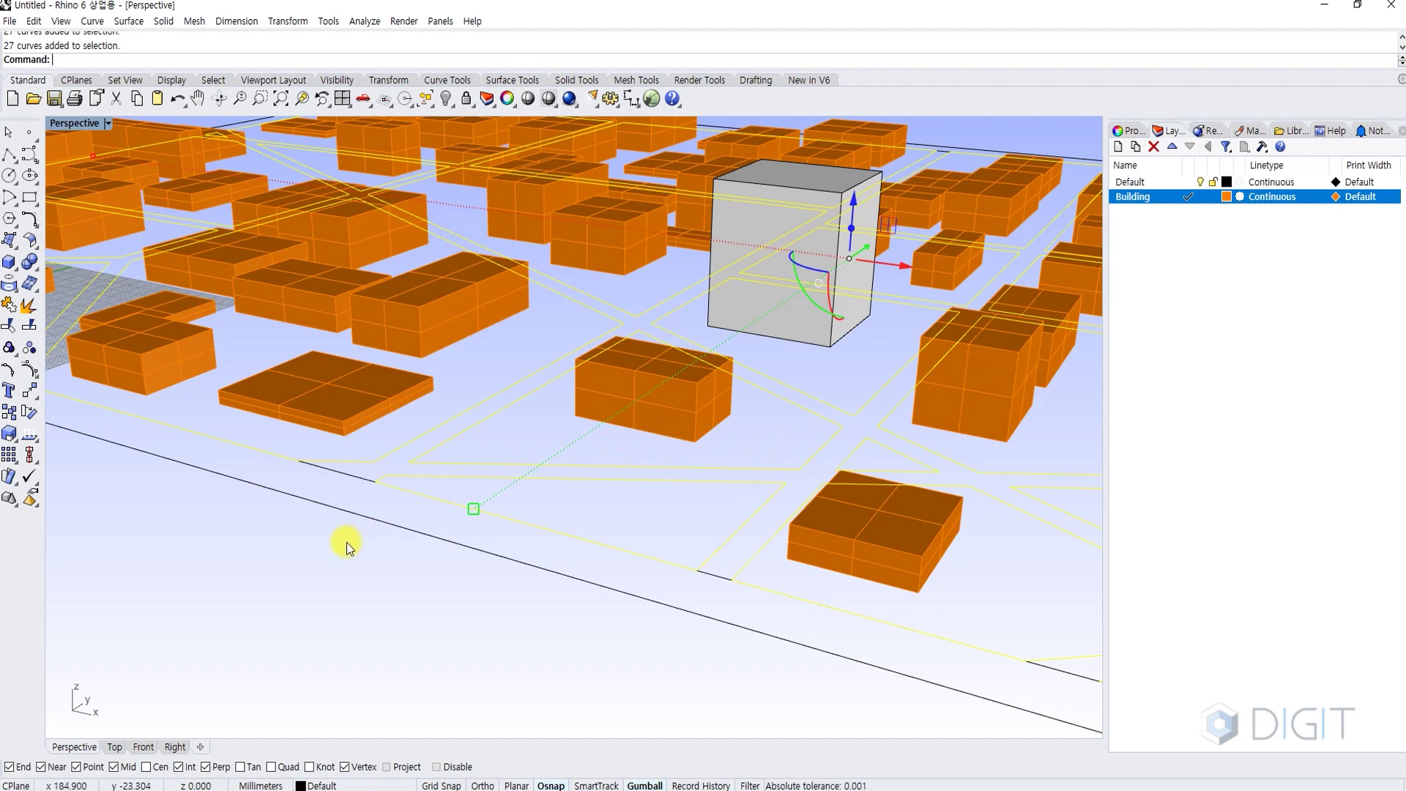
{"action": "type", "text": "ex"}
{"action": "key", "text": "Return"}
{"action": "scroll", "coordinate": [316, 576], "scroll_direction": "down", "scroll_amount": 4}
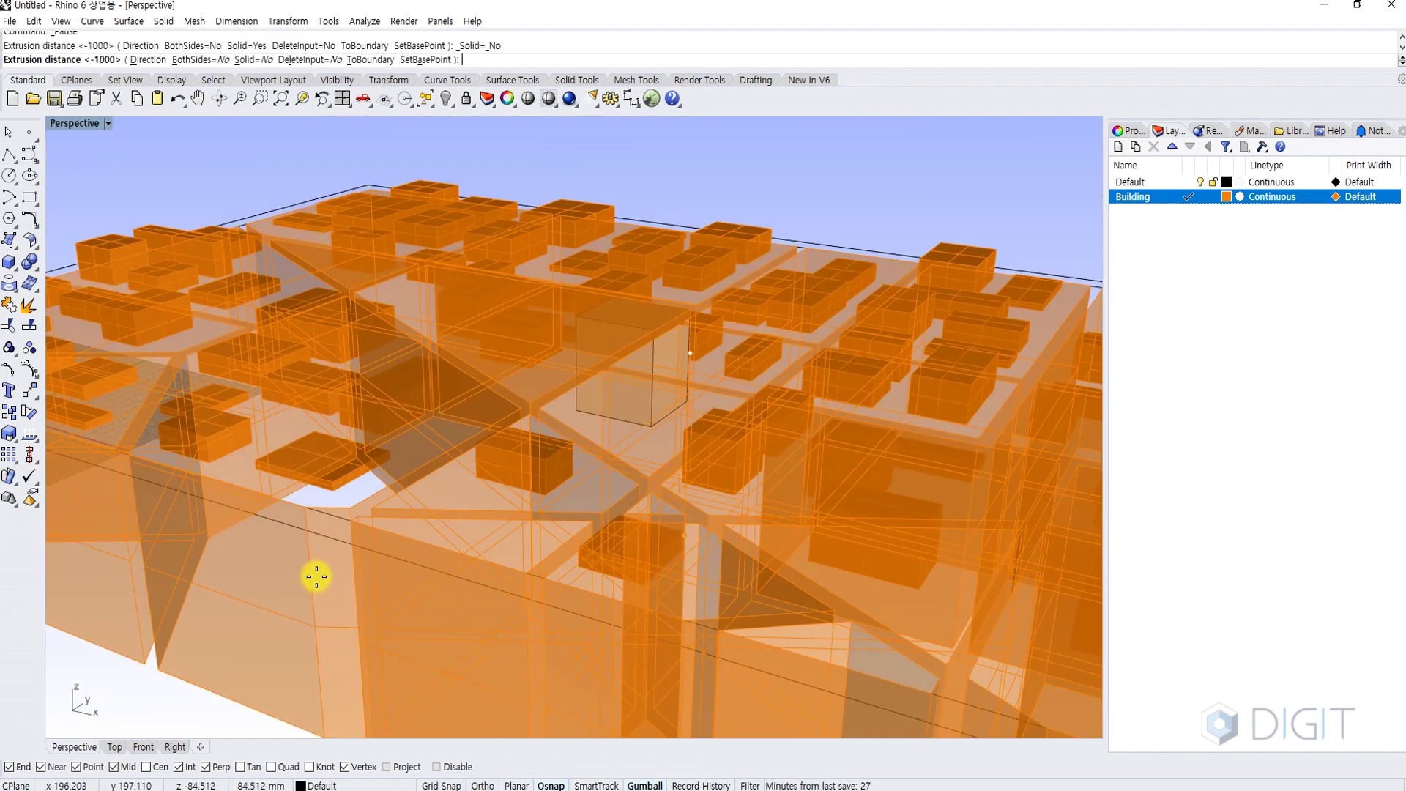
{"action": "right_click_drag", "start_coordinate": [316, 577], "coordinate": [294, 639]}
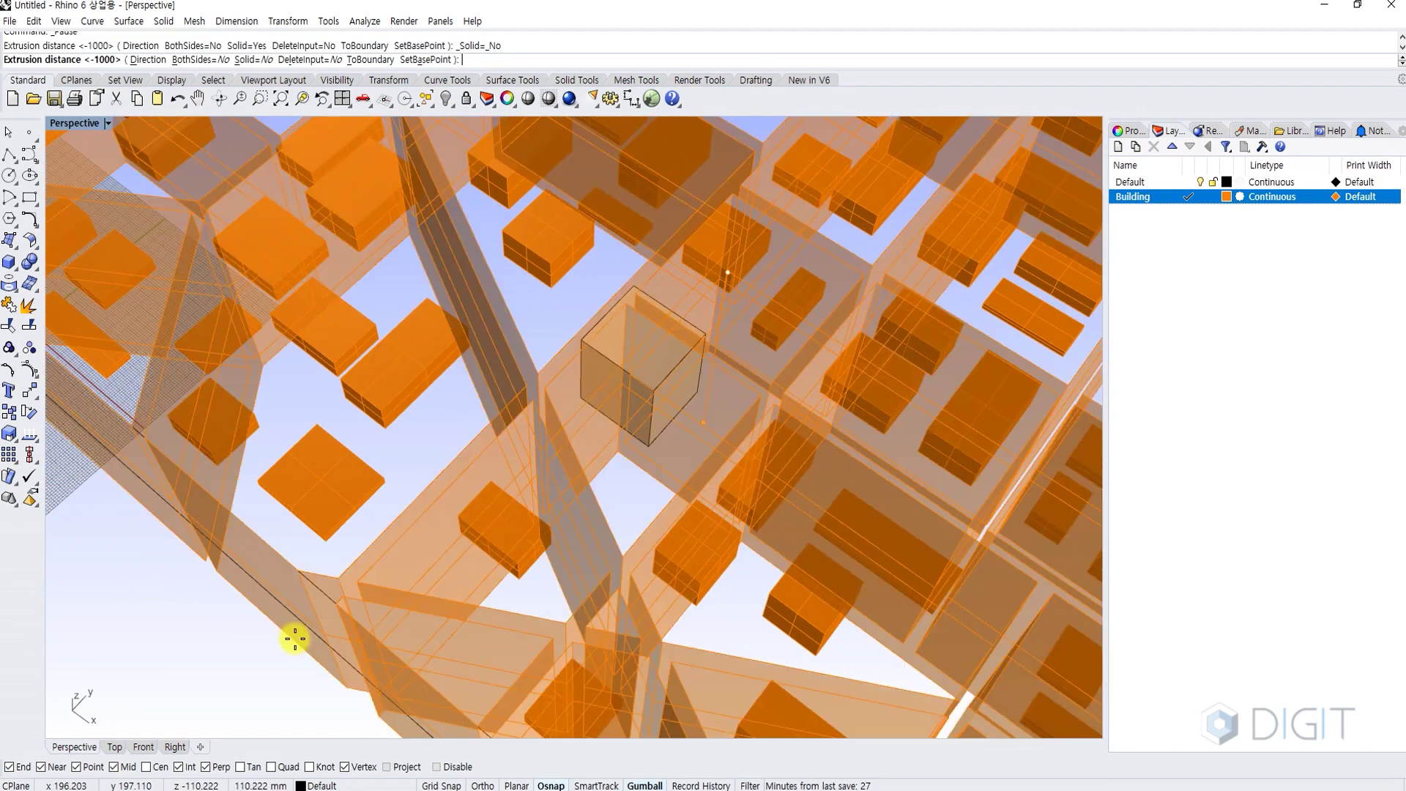
{"action": "type", "text": "s"}
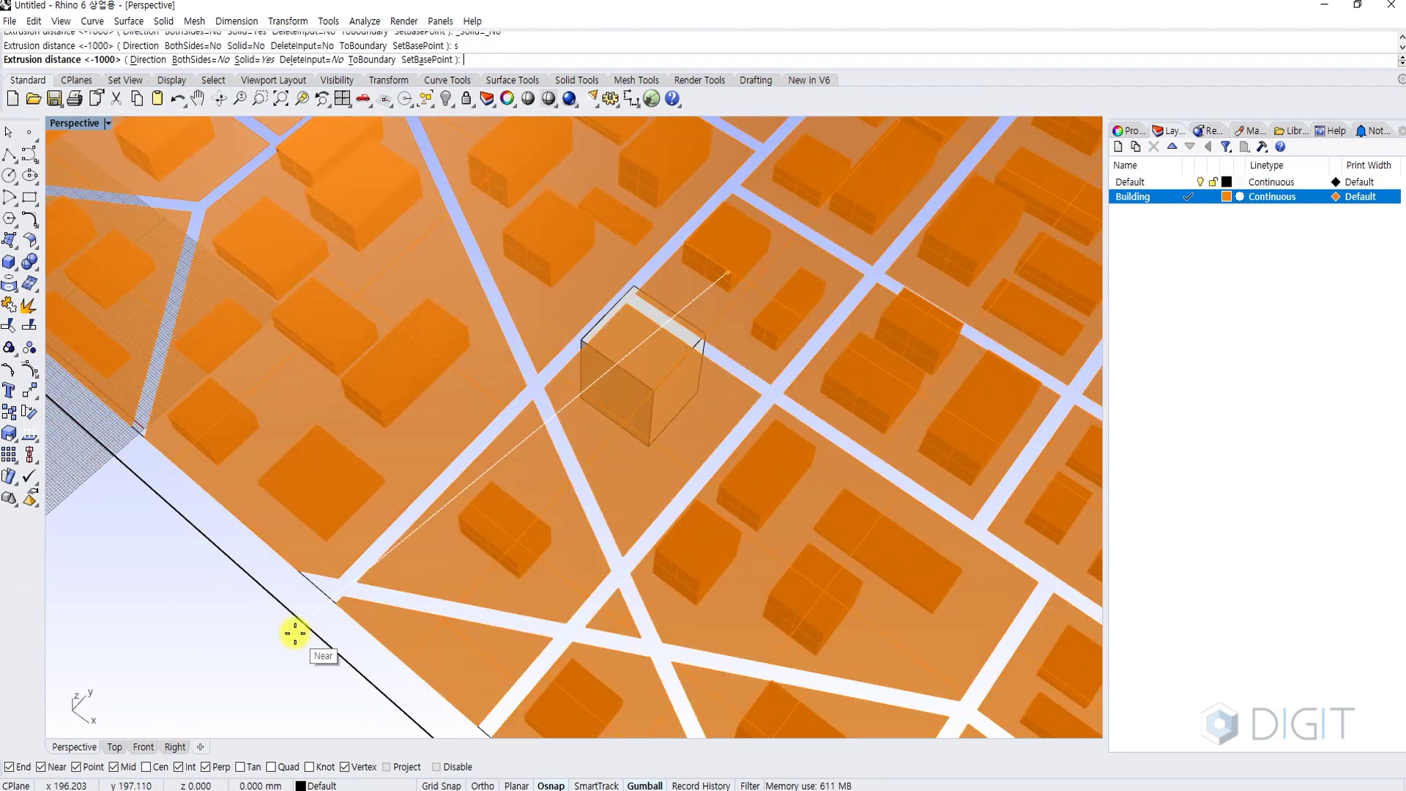
{"action": "key", "text": "Return"}
{"action": "right_click_drag", "start_coordinate": [199, 623], "coordinate": [226, 540]}
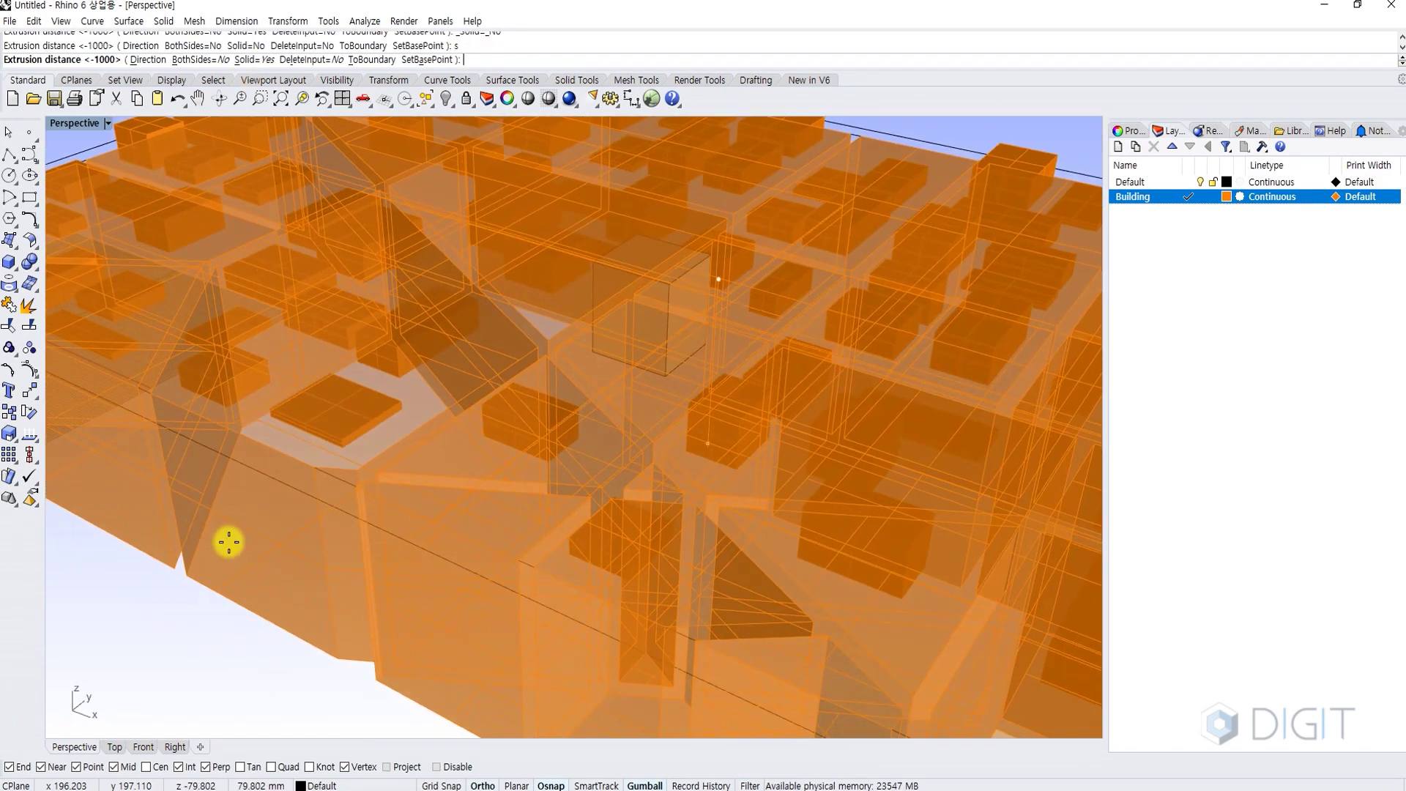
{"action": "type", "text": "1"}
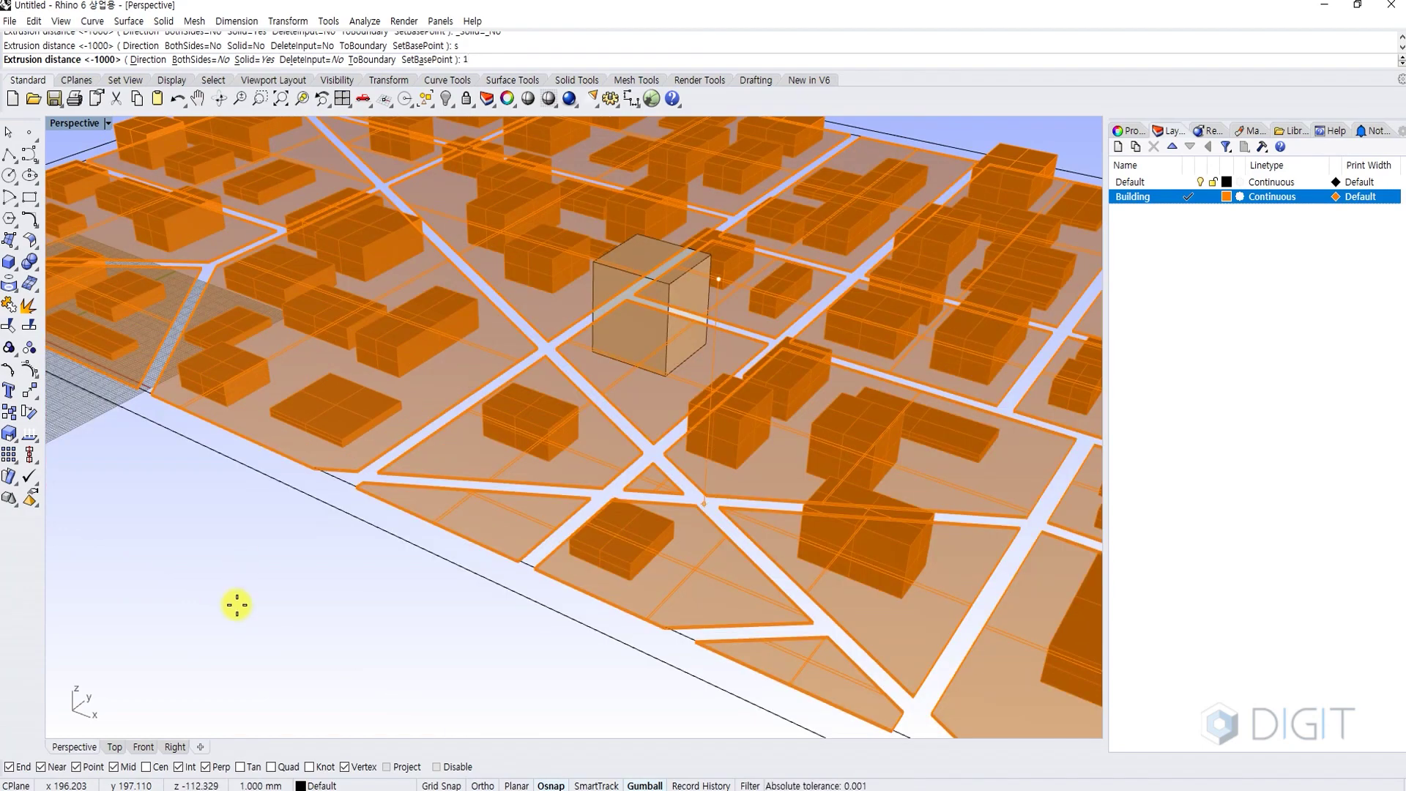
{"action": "key", "text": "Return"}
- Extrude the outer boundary rectangle of the city plan into a closed solid base slab beneath the blocks
{"action": "scroll", "coordinate": [359, 467], "scroll_direction": "up", "scroll_amount": 5}
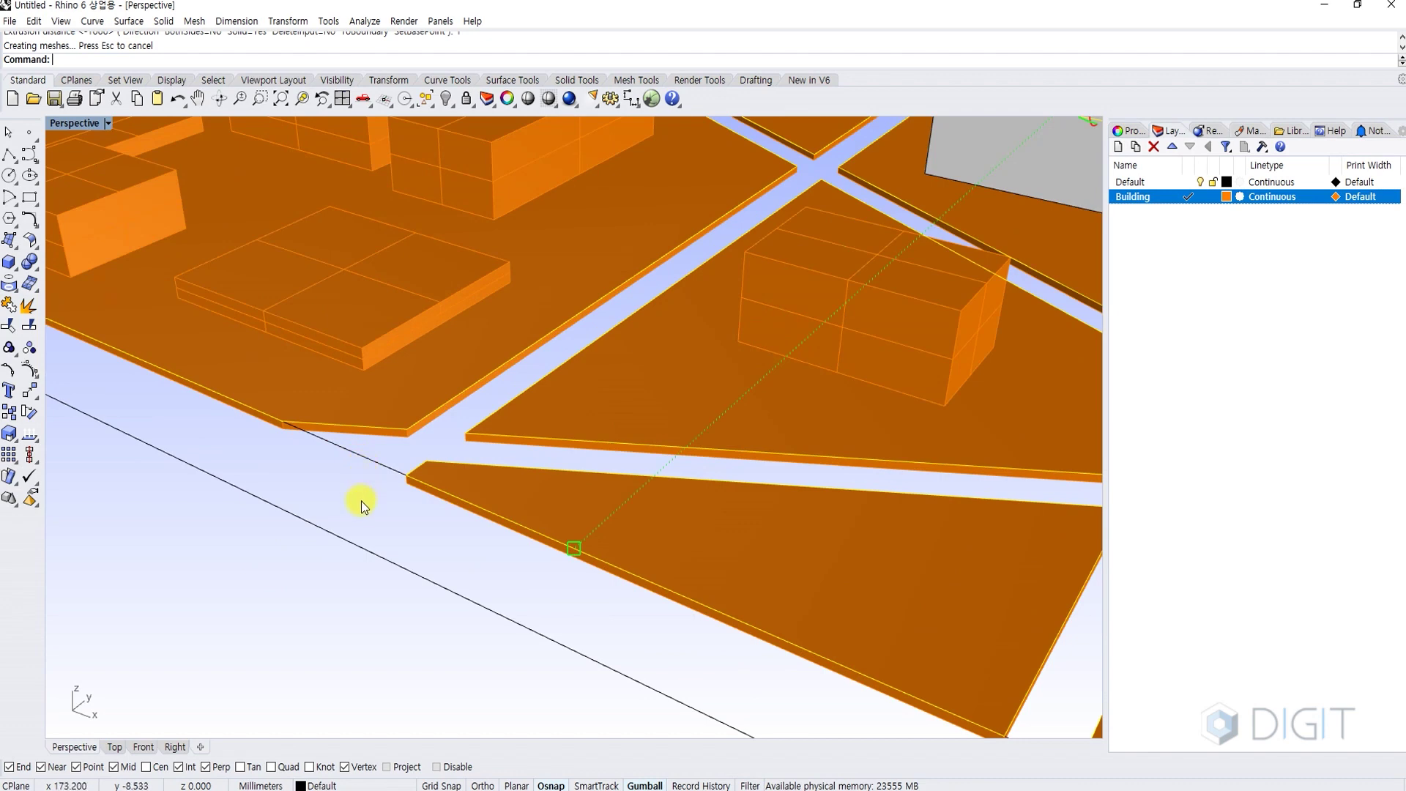
{"action": "left_click", "coordinate": [337, 535]}
{"action": "scroll", "coordinate": [306, 570], "scroll_direction": "down", "scroll_amount": 4}
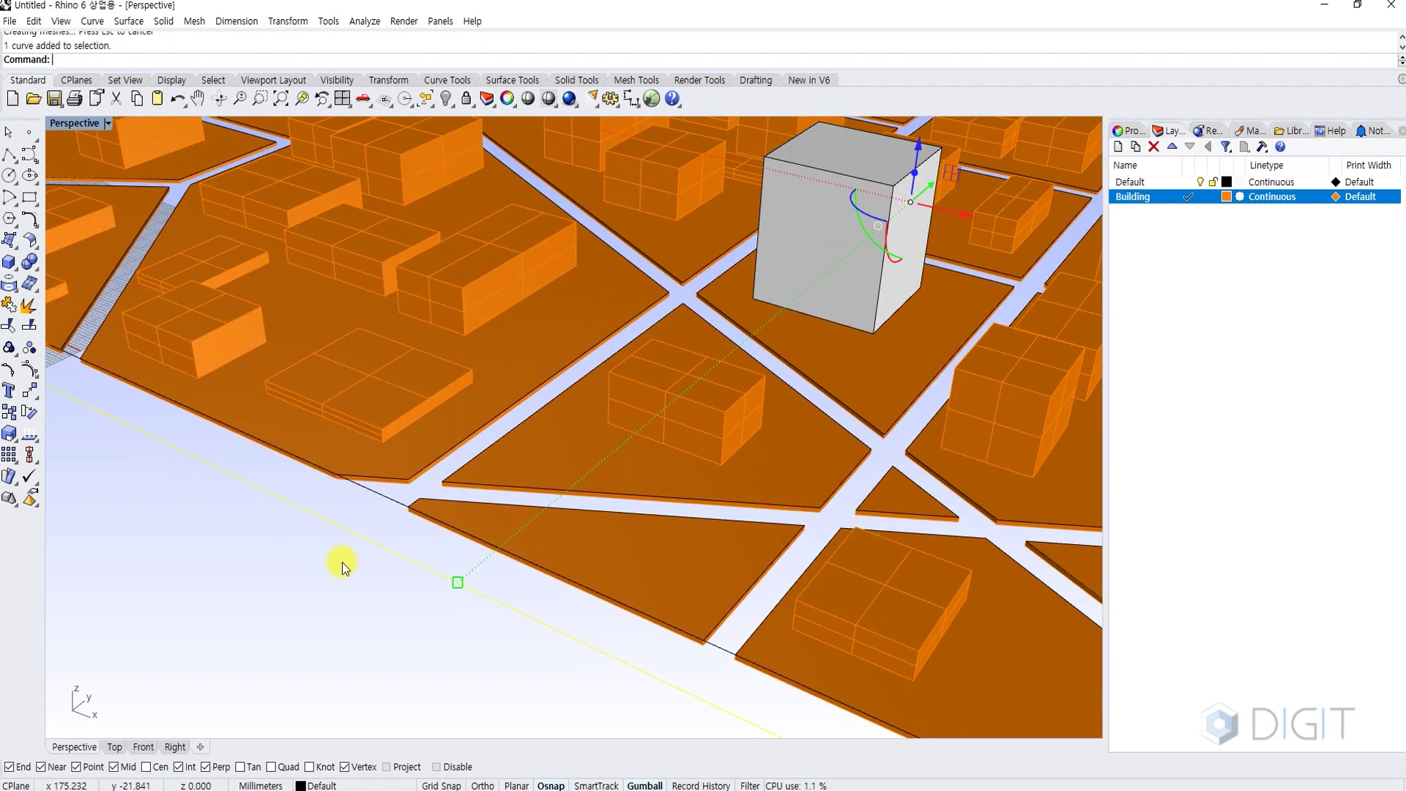
{"action": "scroll", "coordinate": [341, 561], "scroll_direction": "down", "scroll_amount": 3}
{"action": "left_click", "coordinate": [367, 527]}
{"action": "scroll", "coordinate": [358, 534], "scroll_direction": "up", "scroll_amount": 3}
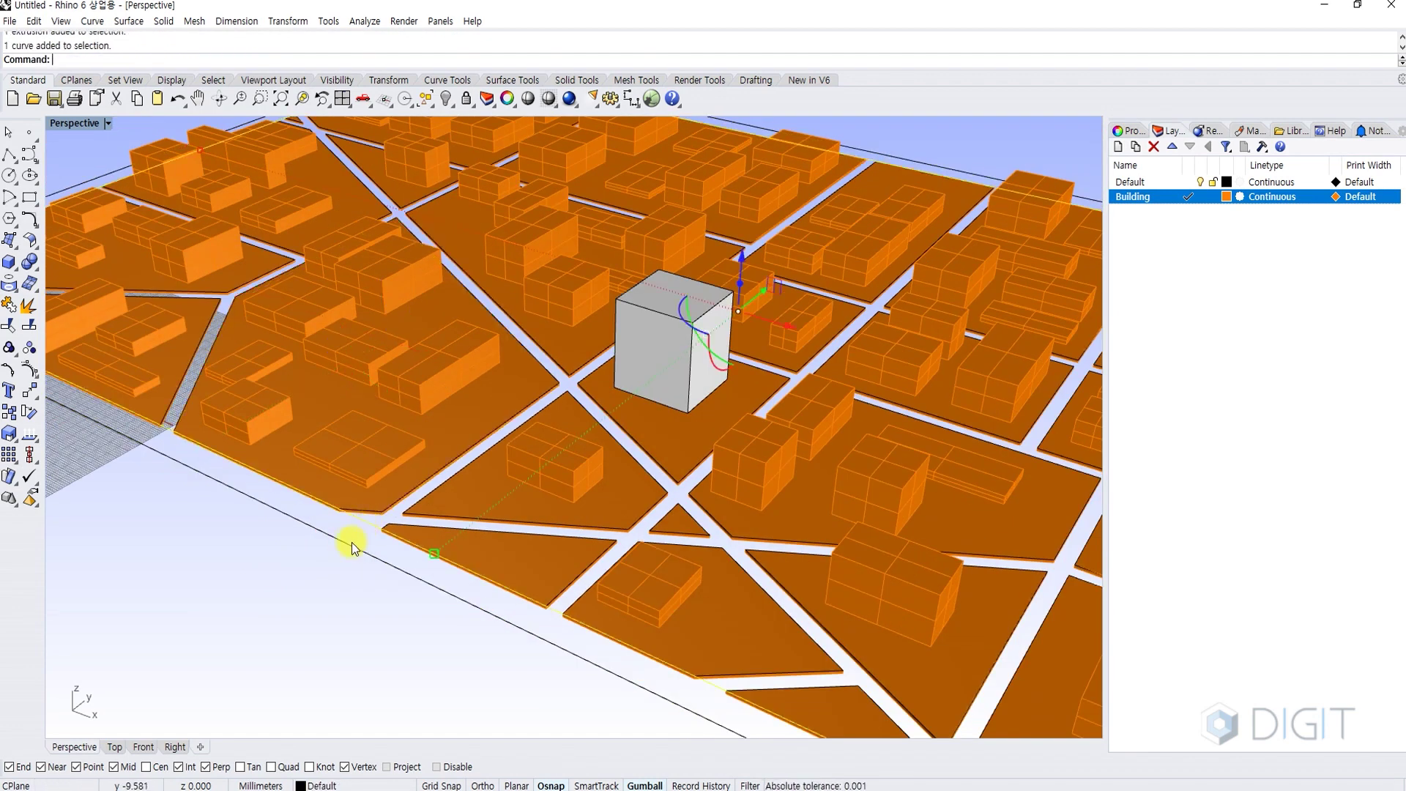
{"action": "left_click", "coordinate": [351, 544]}
{"action": "scroll", "coordinate": [347, 550], "scroll_direction": "up", "scroll_amount": 3}
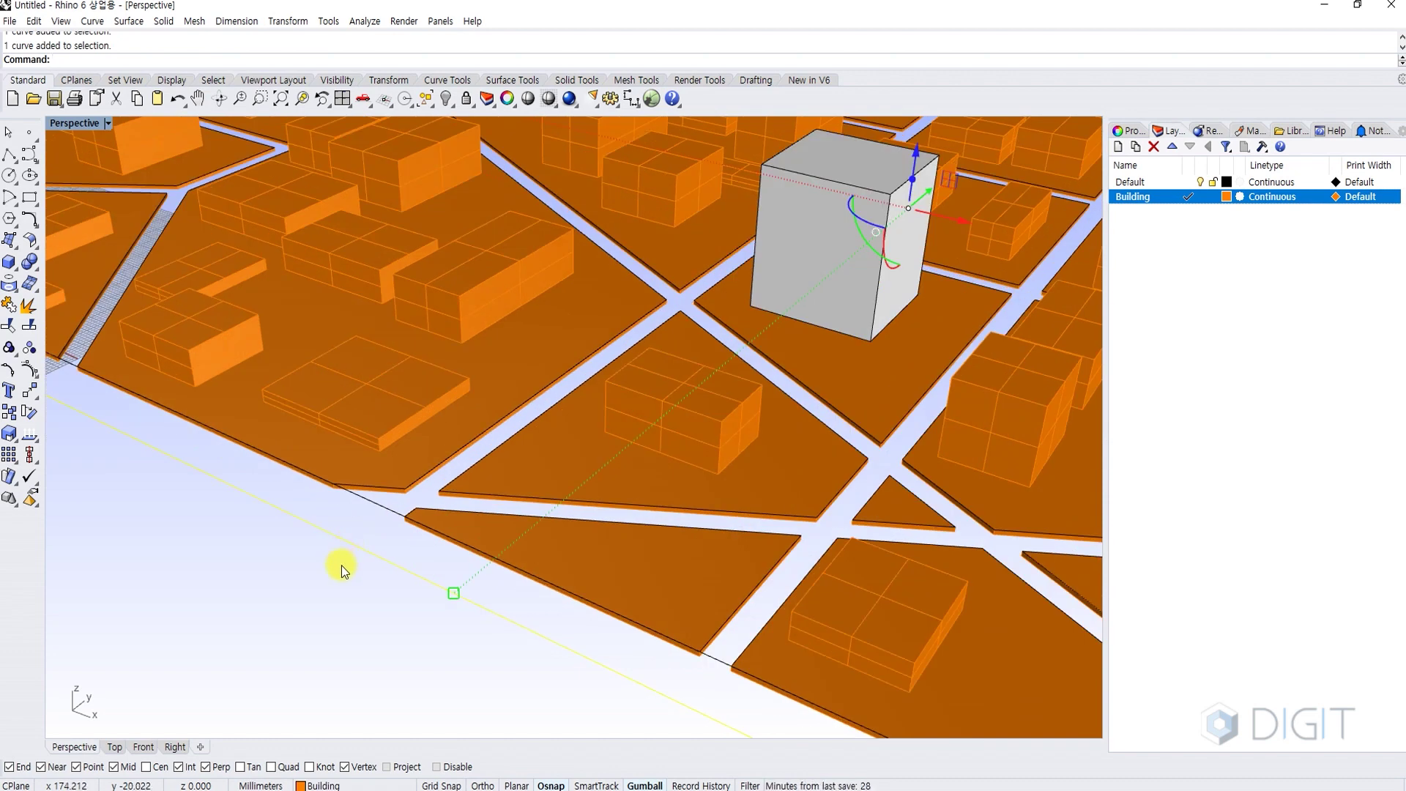
{"action": "type", "text": "ext"}
{"action": "key", "text": "space"}
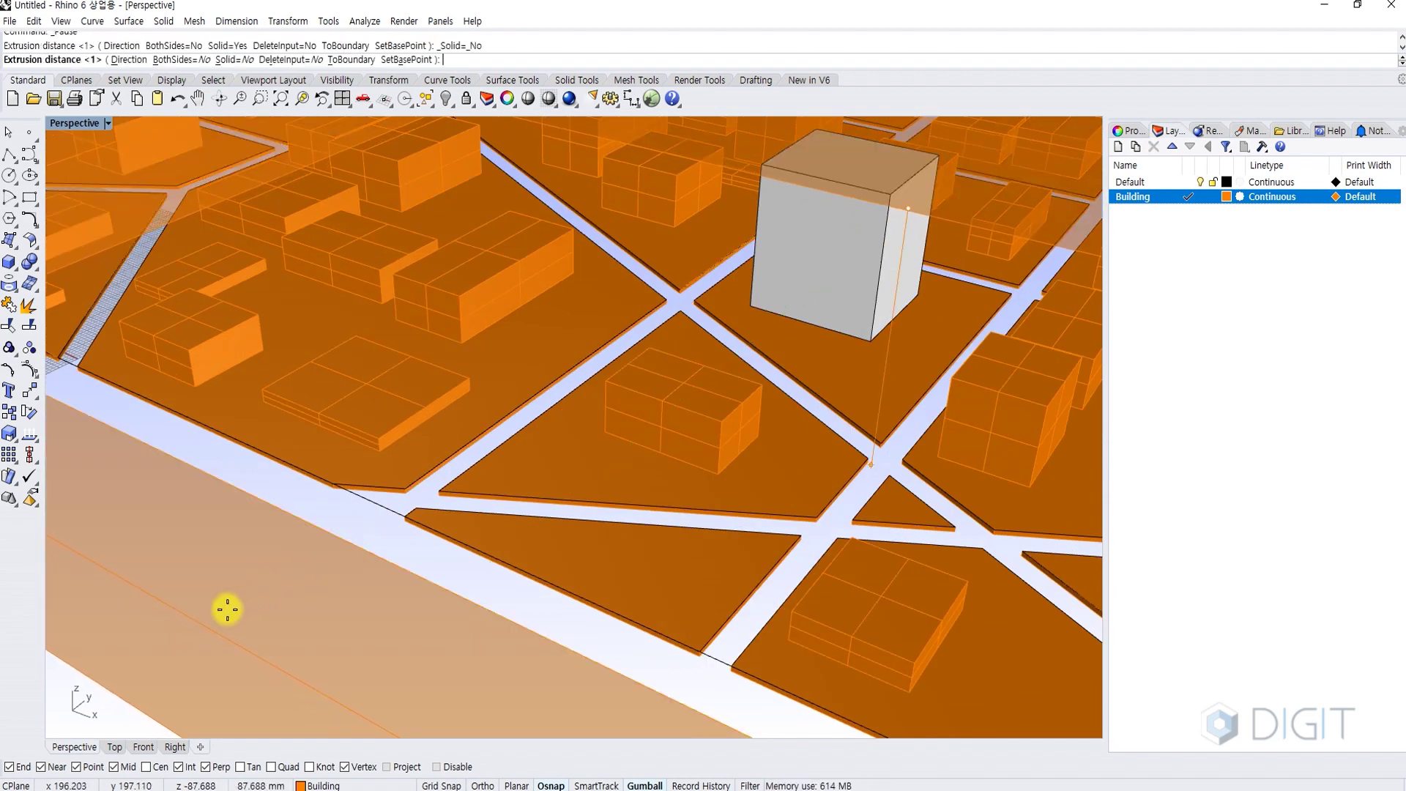
{"action": "type", "text": "s"}
{"action": "key", "text": "space"}
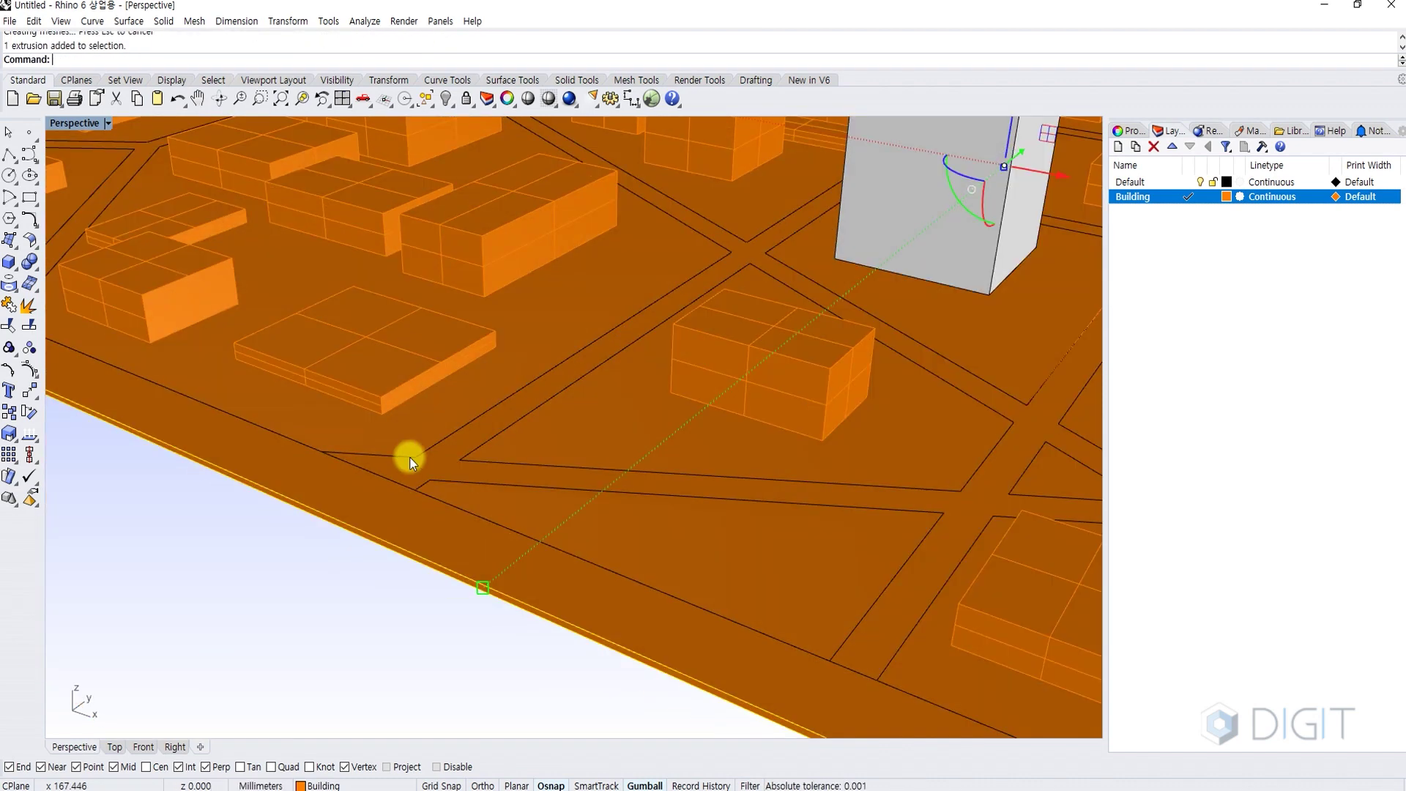
- Move the base slab 1 mm down along the Z axis so the city blocks stand above it
{"action": "left_click", "coordinate": [412, 449]}
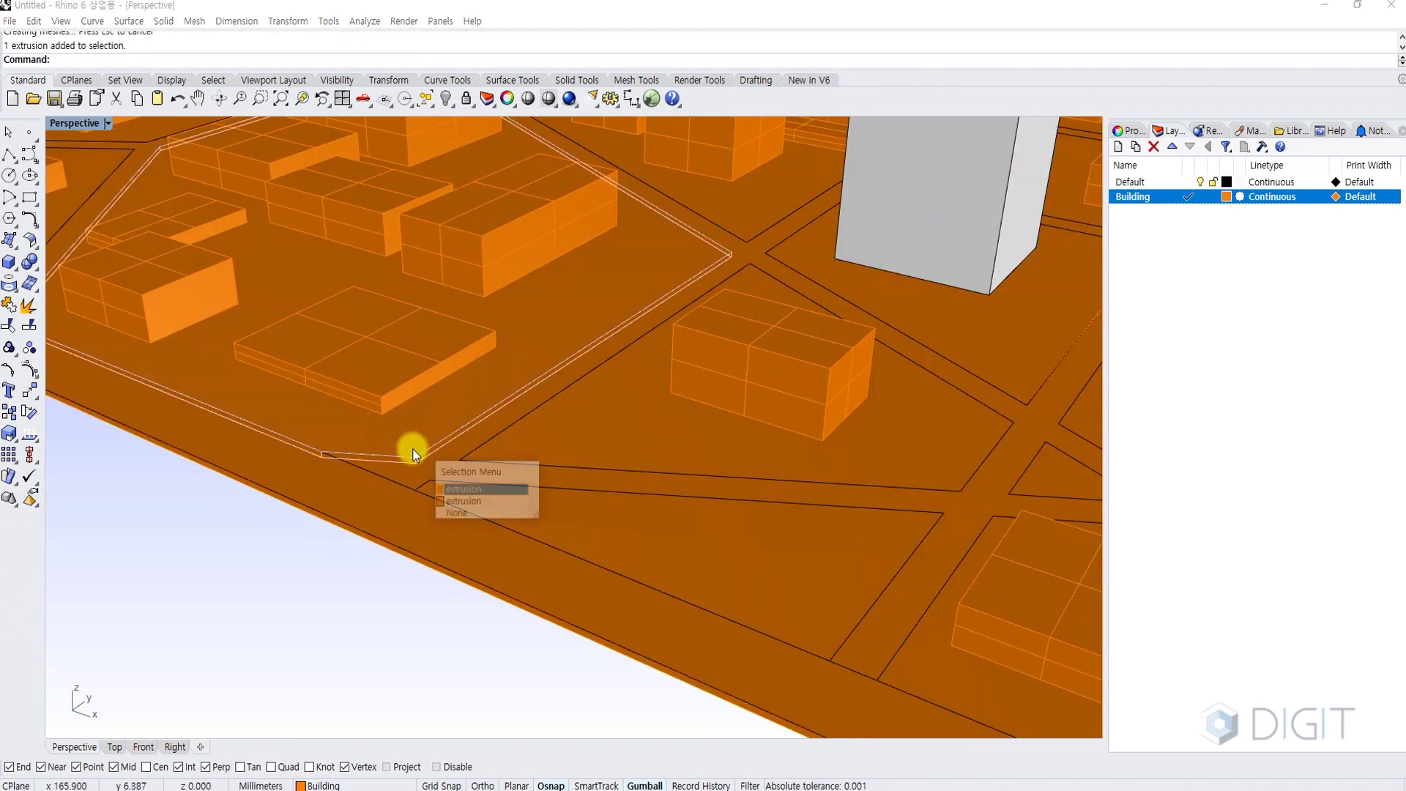
{"action": "left_click", "coordinate": [386, 503]}
{"action": "scroll", "coordinate": [386, 503], "scroll_direction": "down", "scroll_amount": 3}
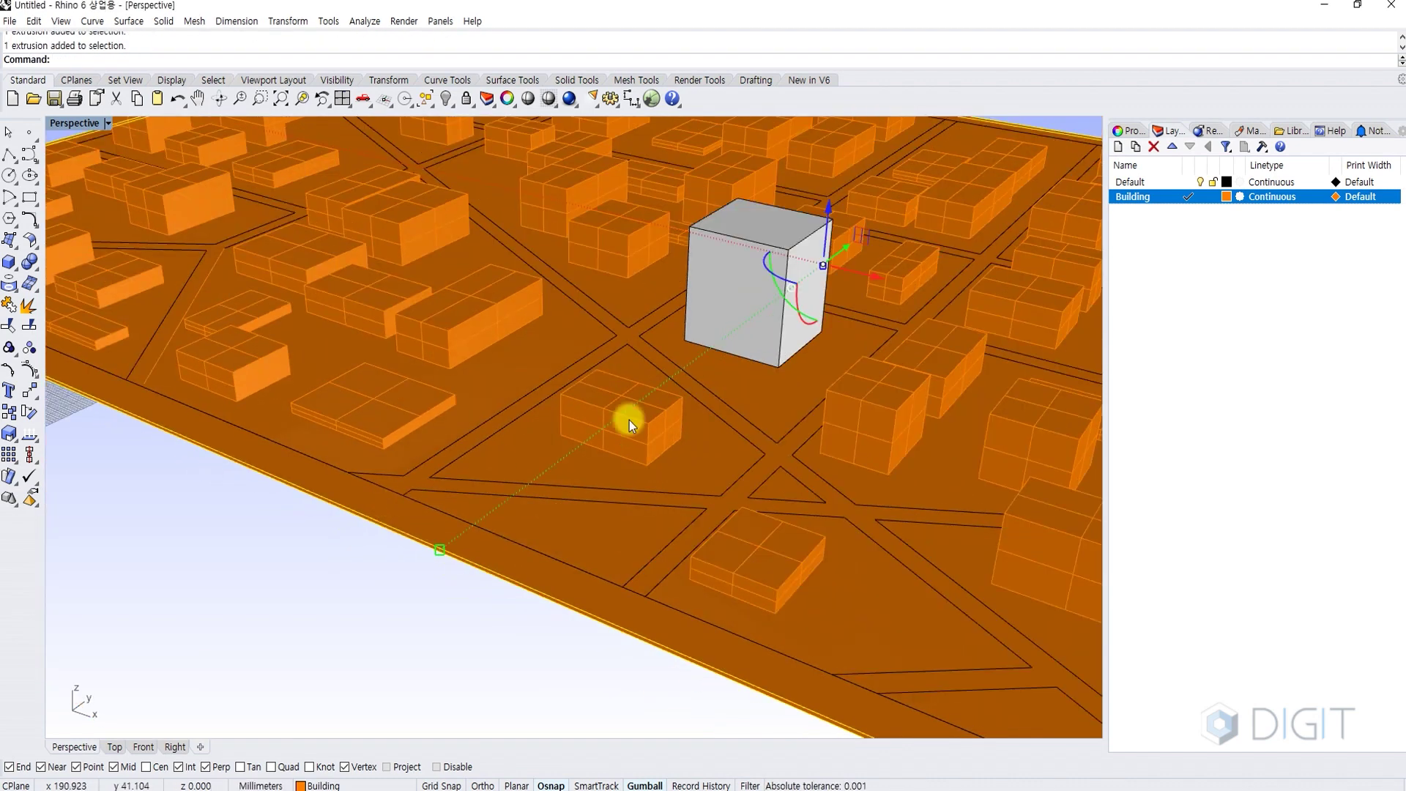
{"action": "left_click", "coordinate": [829, 221]}
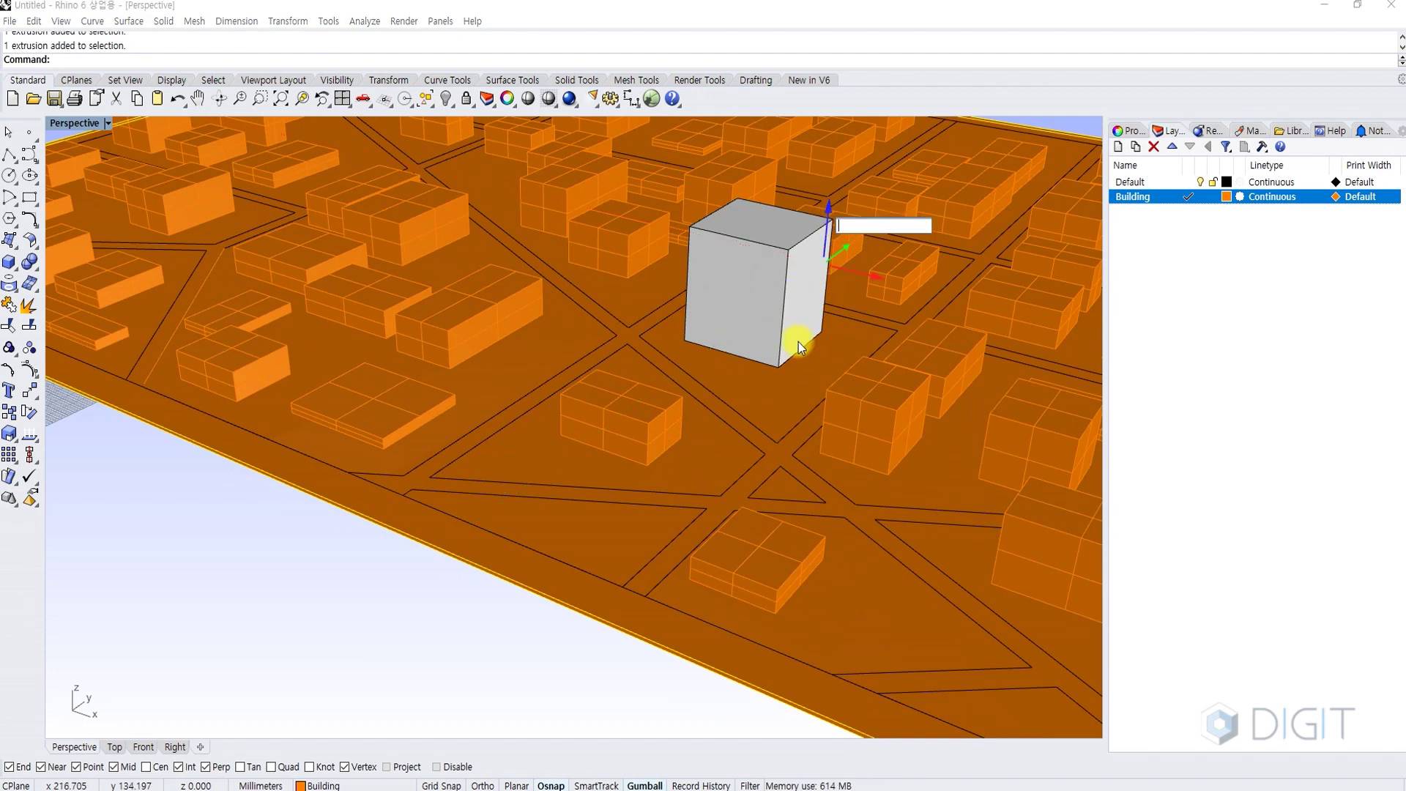
{"action": "type", "text": "-1"}
{"action": "key", "text": "Return"}
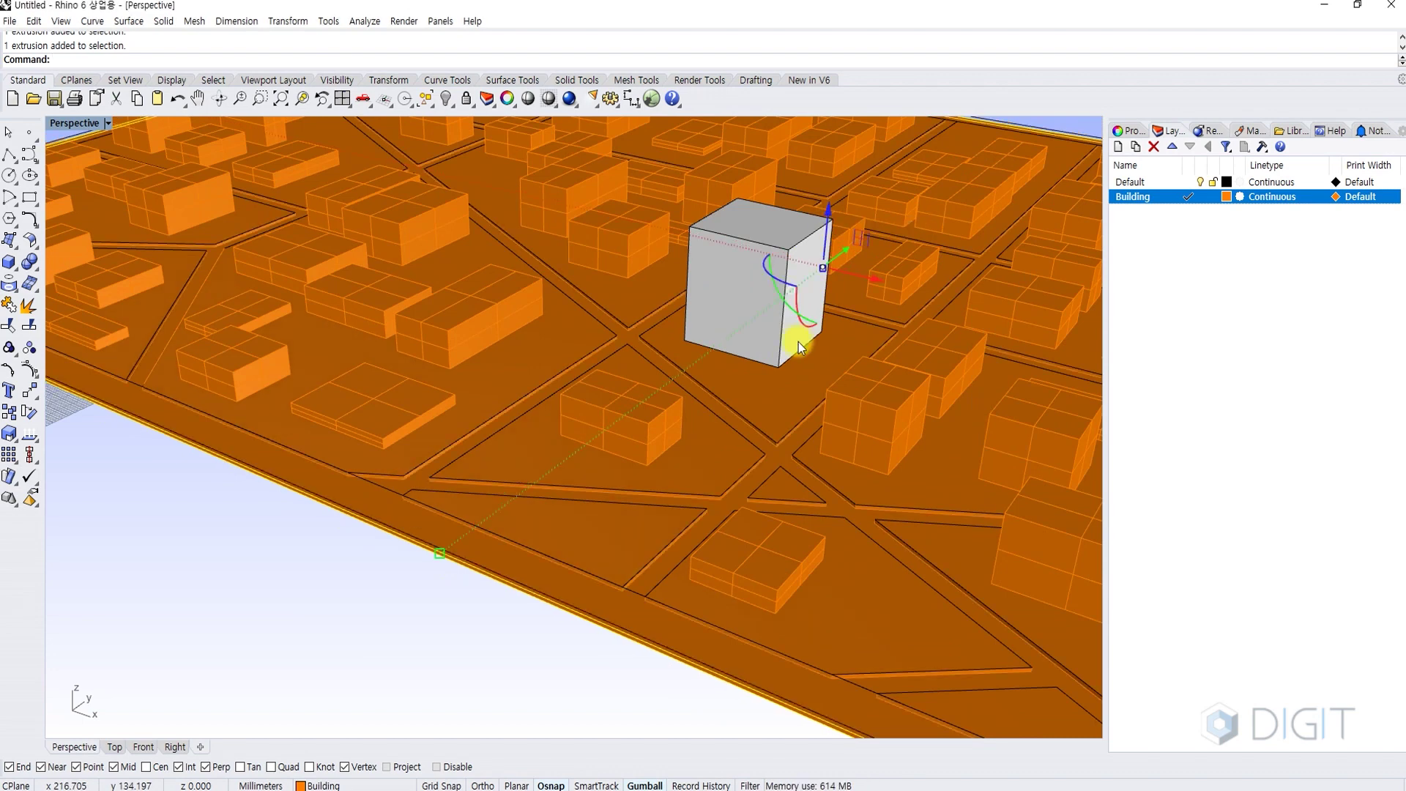
- Deselect the base slab and show the perspective view in Rendered display mode
{"action": "left_click", "coordinate": [394, 608]}
{"action": "key", "text": "ctrl+alt+r"}
{"action": "mouse_move", "coordinate": [404, 593]}
{"action": "right_mouse_down"}
{"action": "mouse_move", "coordinate": [527, 439]}
{"action": "mouse_move", "coordinate": [553, 454]}
{"action": "right_mouse_up"}
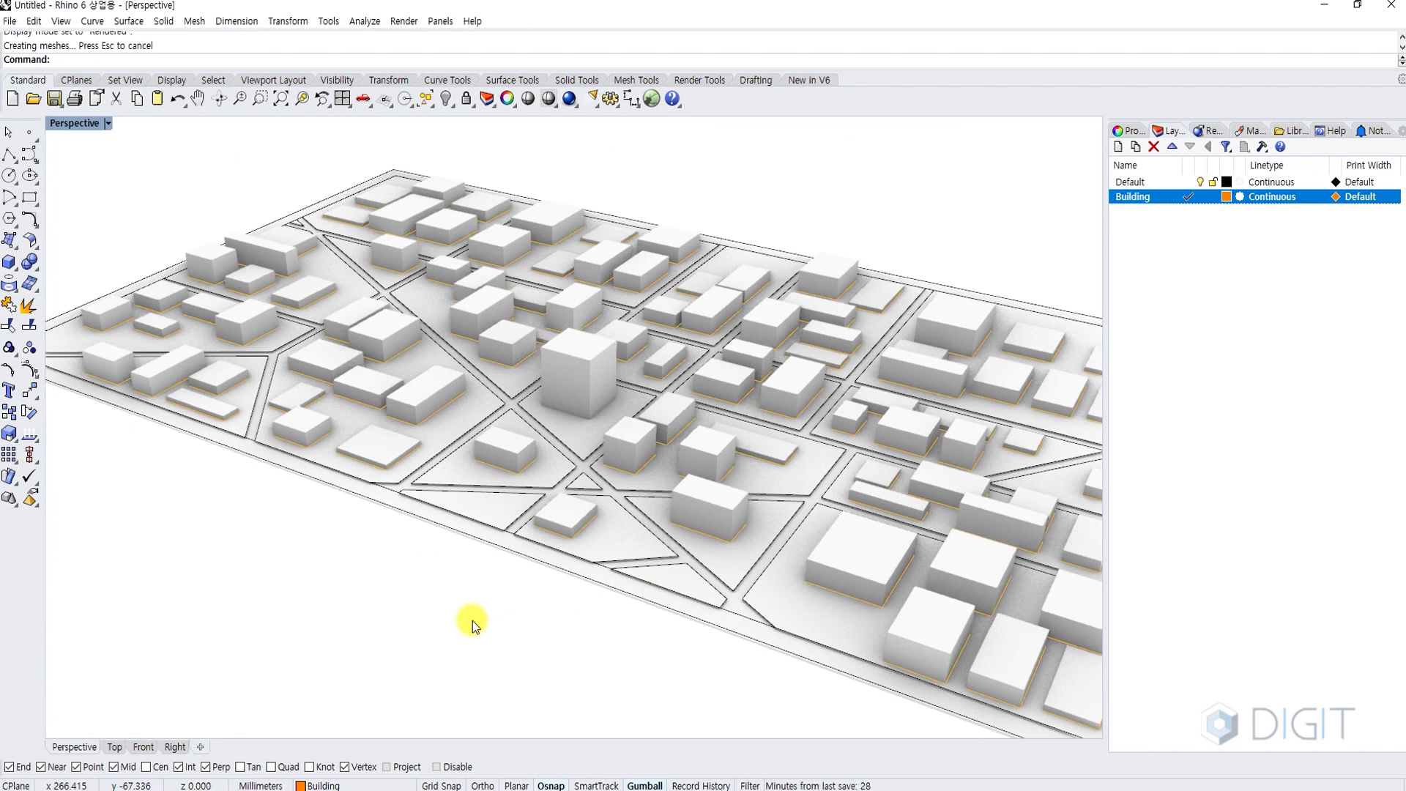
- Select all curves in the model with SelCrv and delete them
{"action": "type", "text": "selcrv"}
{"action": "key", "text": "Return"}
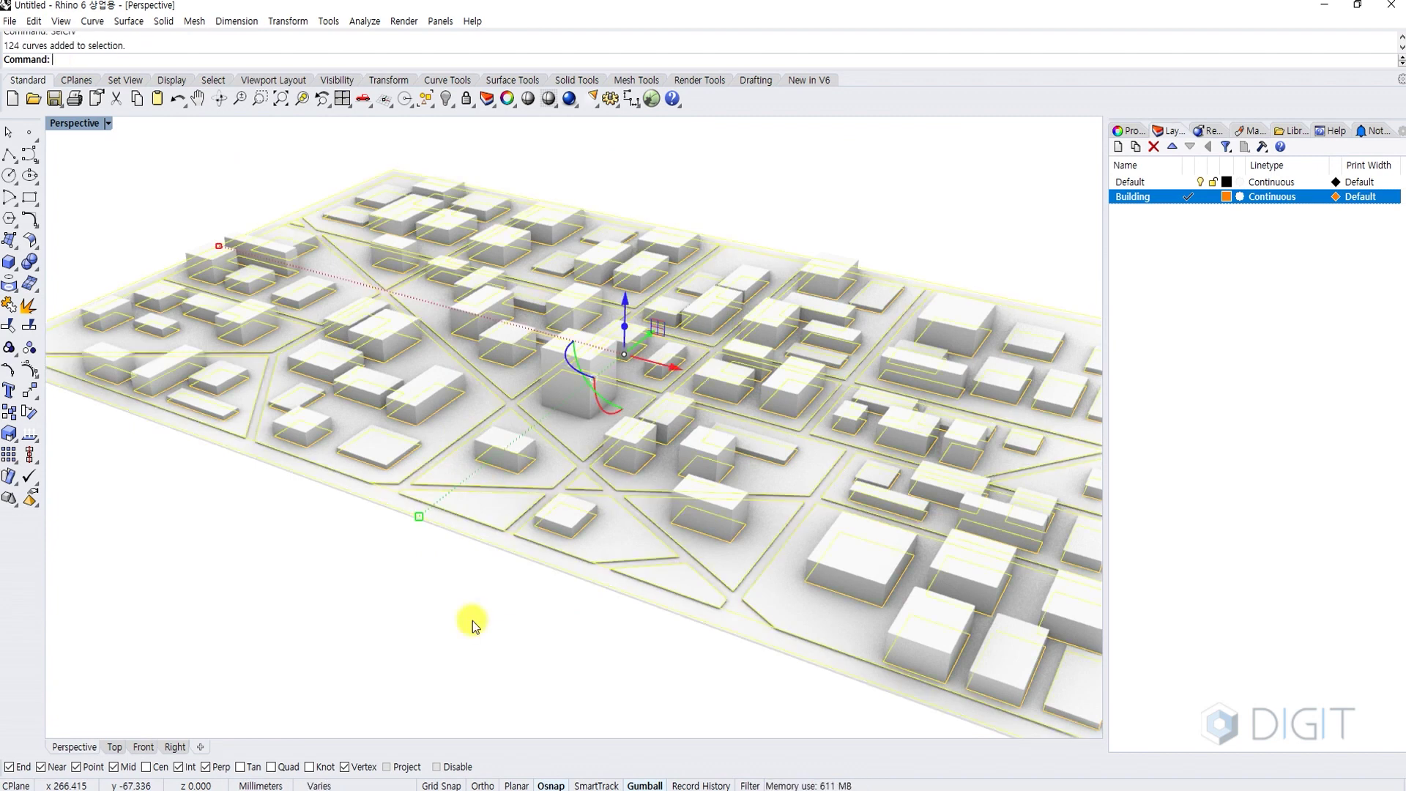
{"action": "key", "text": "Delete"}
- Examine the height step between roads and block slabs up close, and the overall massing around the tall central box
{"action": "right_click_drag", "start_coordinate": [531, 400], "coordinate": [528, 282], "text": "ctrl"}
{"action": "right_click_drag", "start_coordinate": [432, 392], "coordinate": [568, 344]}
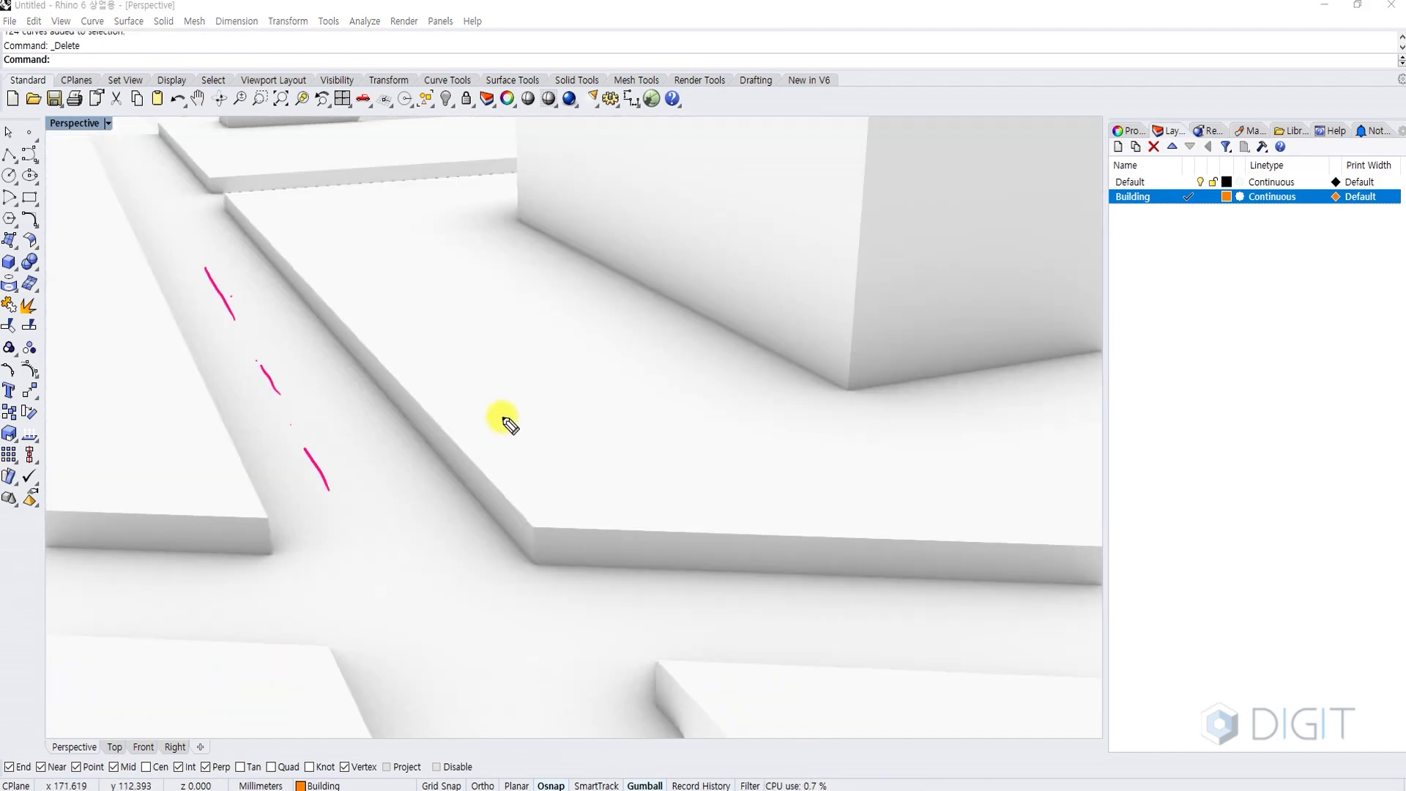
{"action": "mouse_move", "coordinate": [504, 419]}
{"action": "left_mouse_down"}
{"action": "mouse_move", "coordinate": [471, 361]}
{"action": "mouse_move", "coordinate": [496, 439]}
{"action": "mouse_move", "coordinate": [517, 442]}
{"action": "mouse_move", "coordinate": [503, 446]}
{"action": "mouse_move", "coordinate": [524, 477]}
{"action": "mouse_move", "coordinate": [496, 503]}
{"action": "mouse_move", "coordinate": [484, 485]}
{"action": "mouse_move", "coordinate": [534, 549]}
{"action": "mouse_move", "coordinate": [513, 555]}
{"action": "left_mouse_up"}
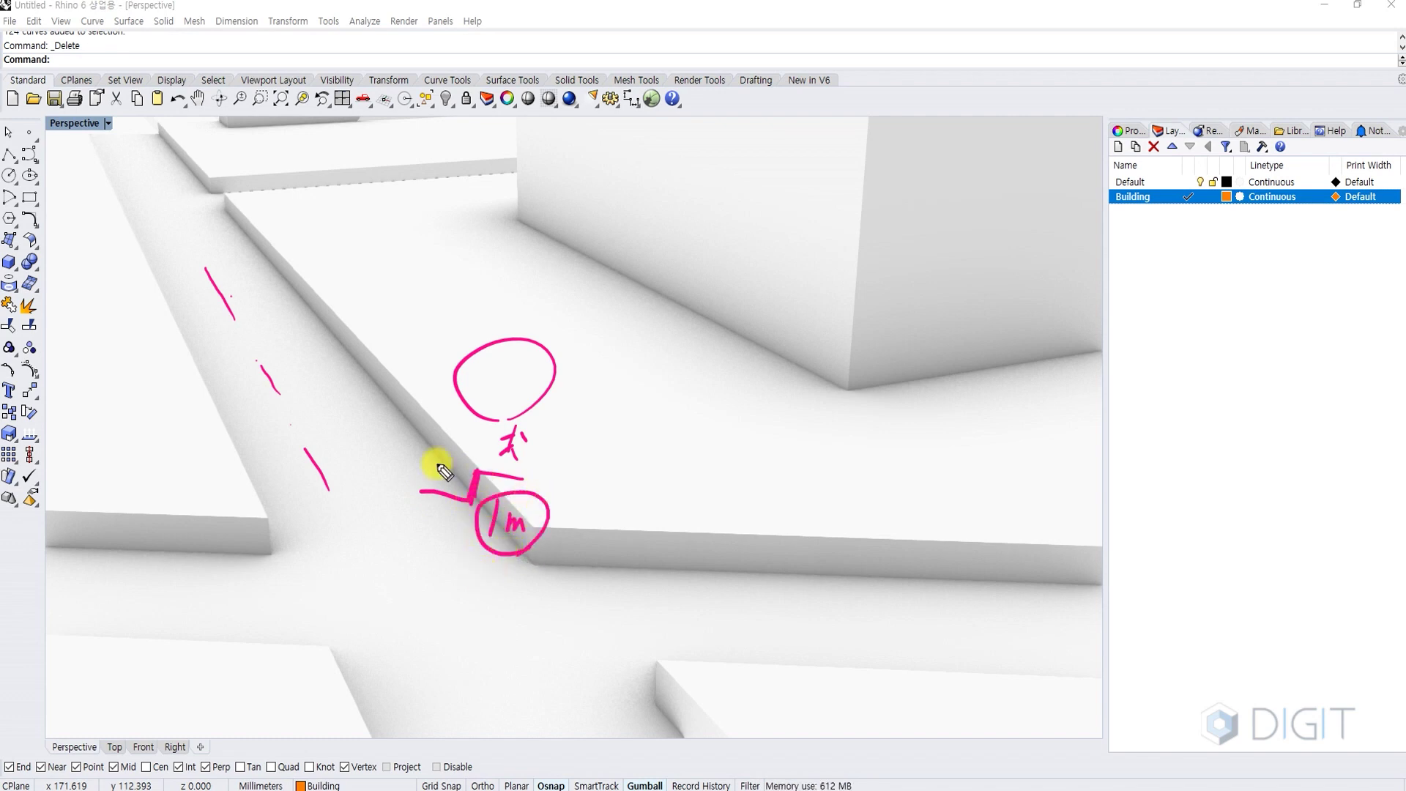
{"action": "key", "text": "ctrl+shift+6"}
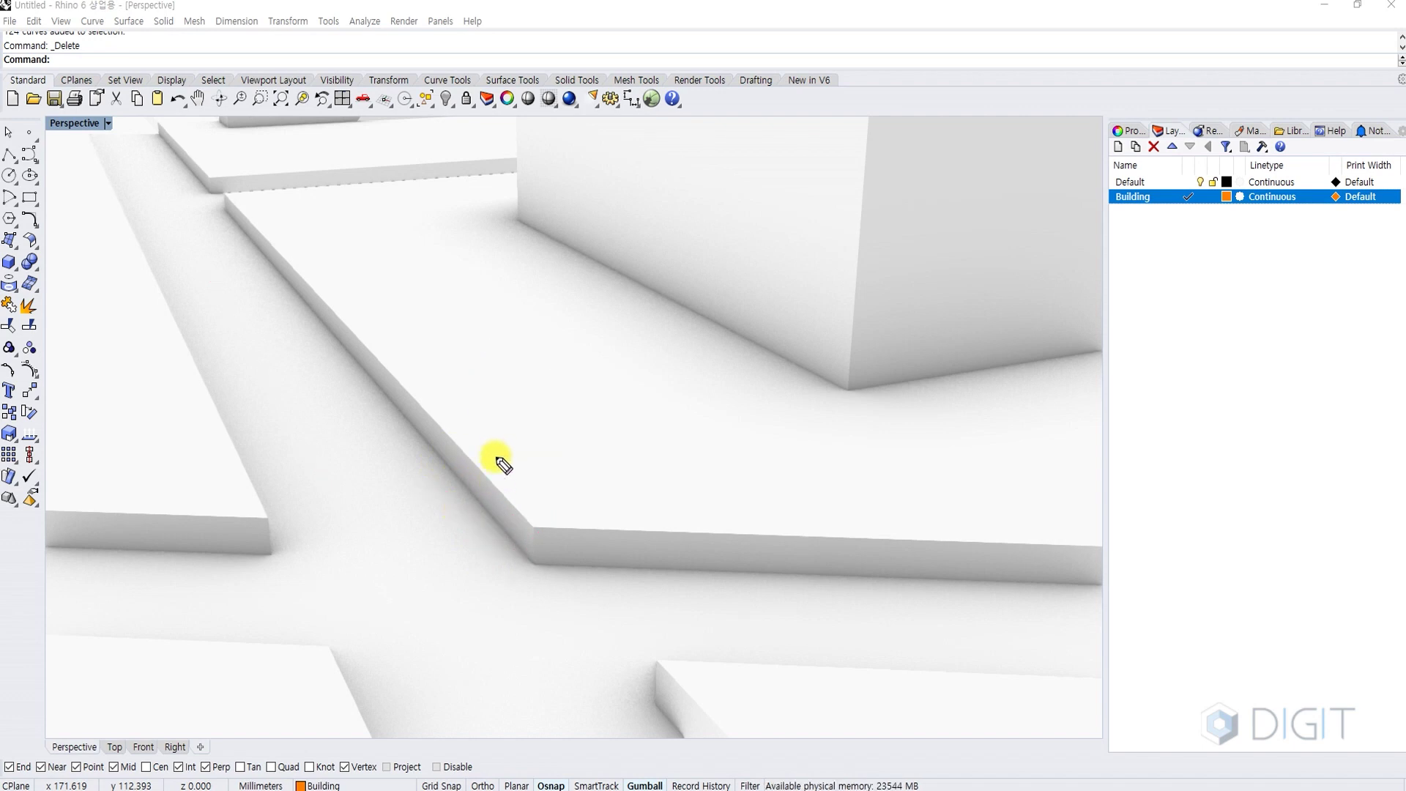
{"action": "scroll", "coordinate": [497, 459], "scroll_direction": "down", "scroll_amount": 10}
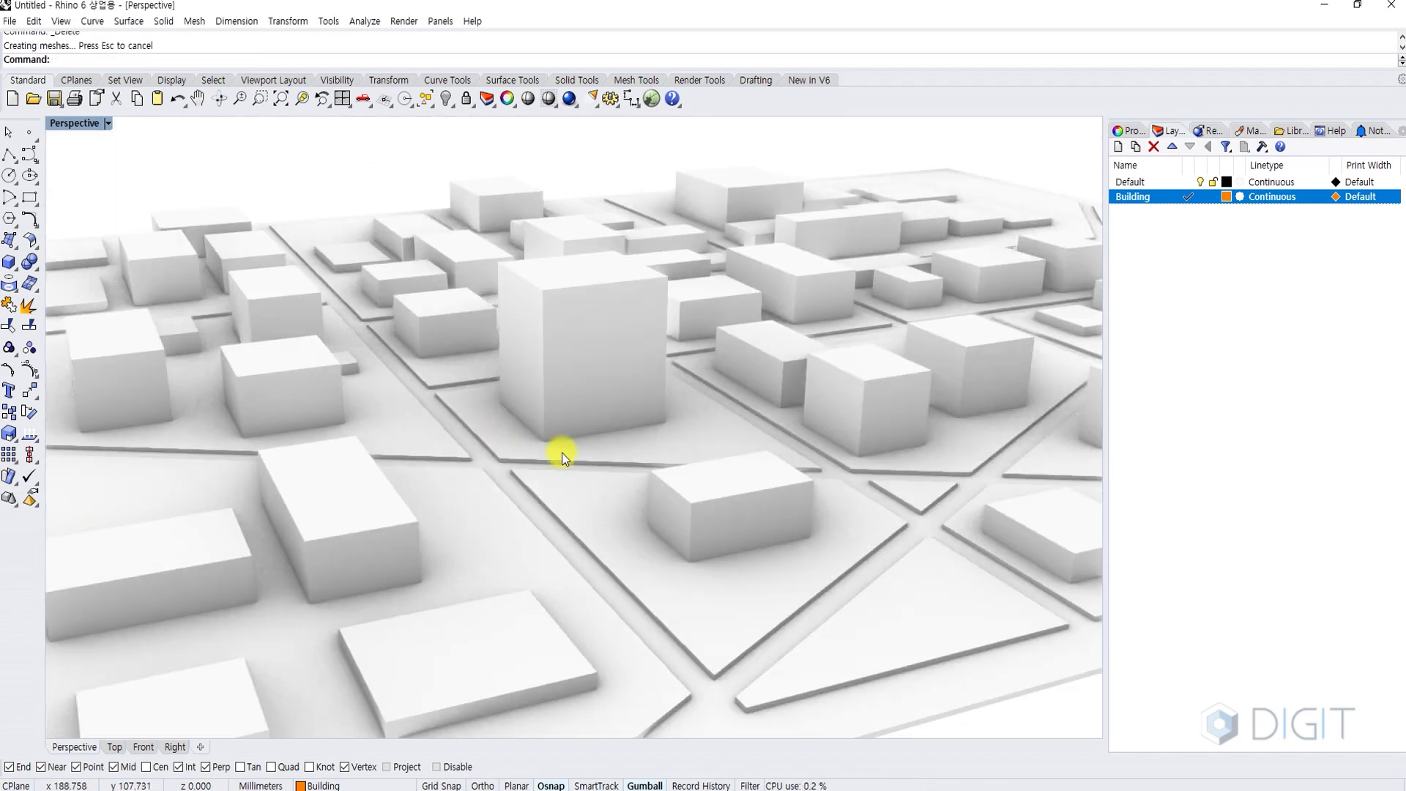
{"action": "scroll", "coordinate": [829, 475], "scroll_direction": "up", "scroll_amount": 3}
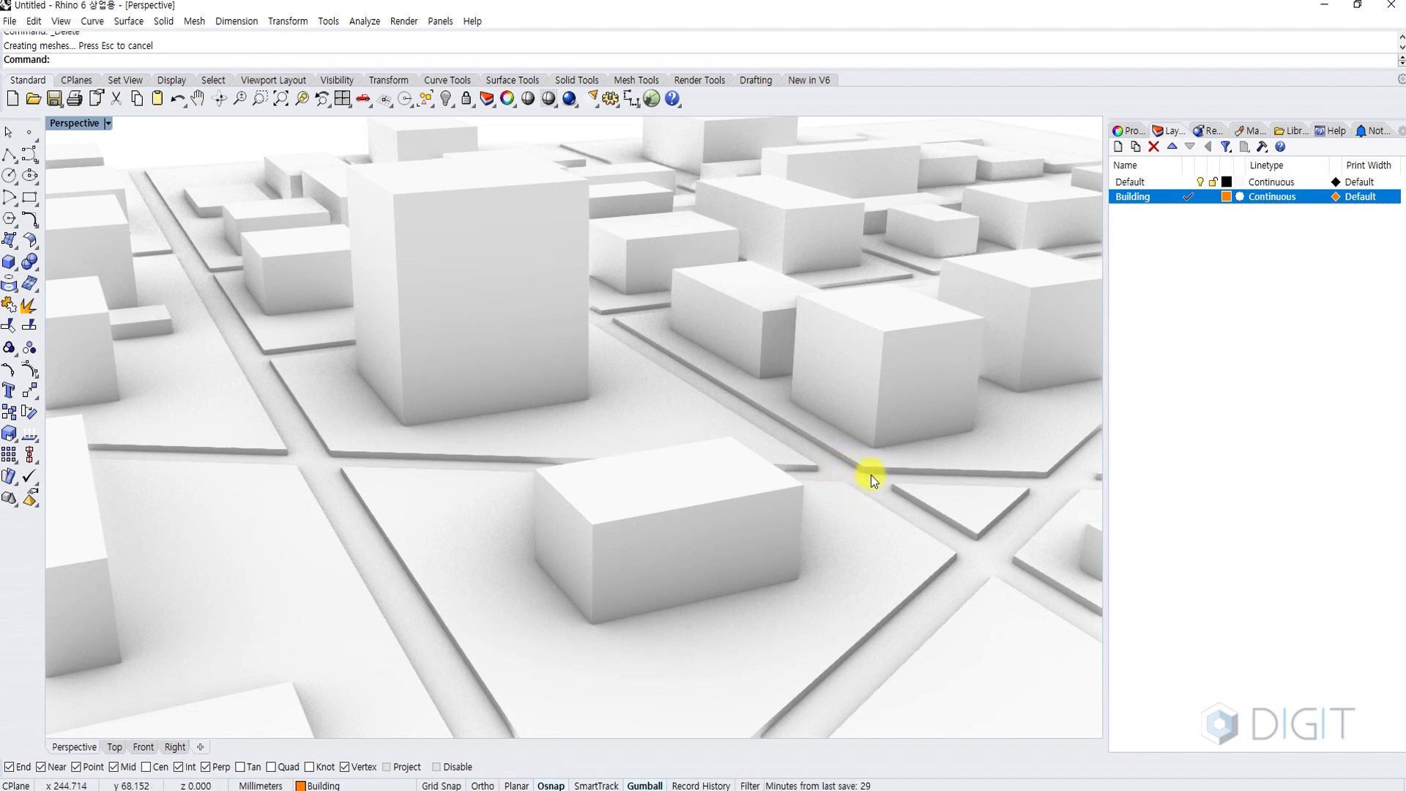
{"action": "scroll", "coordinate": [851, 482], "scroll_direction": "down", "scroll_amount": 5}
{"action": "left_click", "coordinate": [432, 479]}
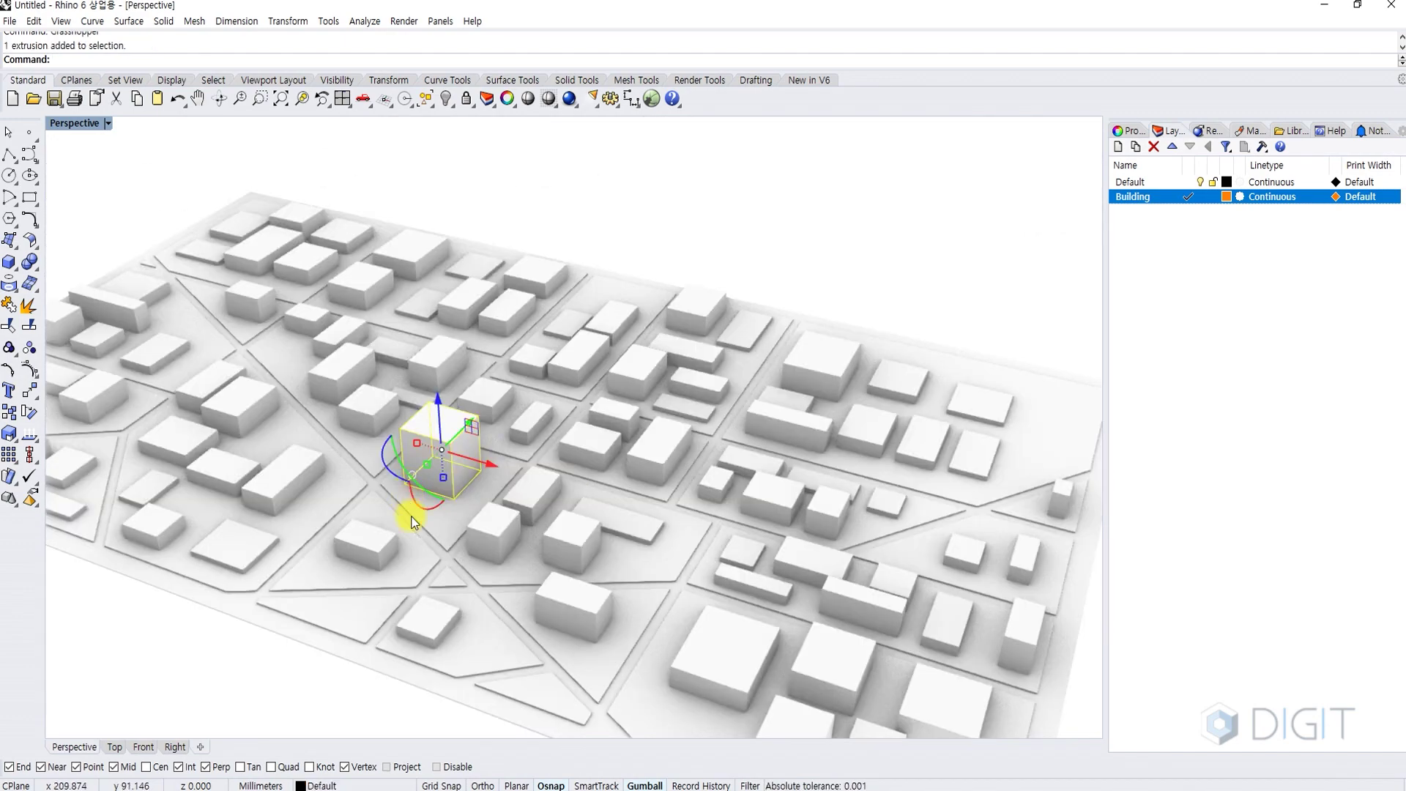
{"action": "left_click", "coordinate": [411, 522]}
{"action": "scroll", "coordinate": [318, 614], "scroll_direction": "up", "scroll_amount": 2}
{"action": "left_click", "coordinate": [134, 709]}
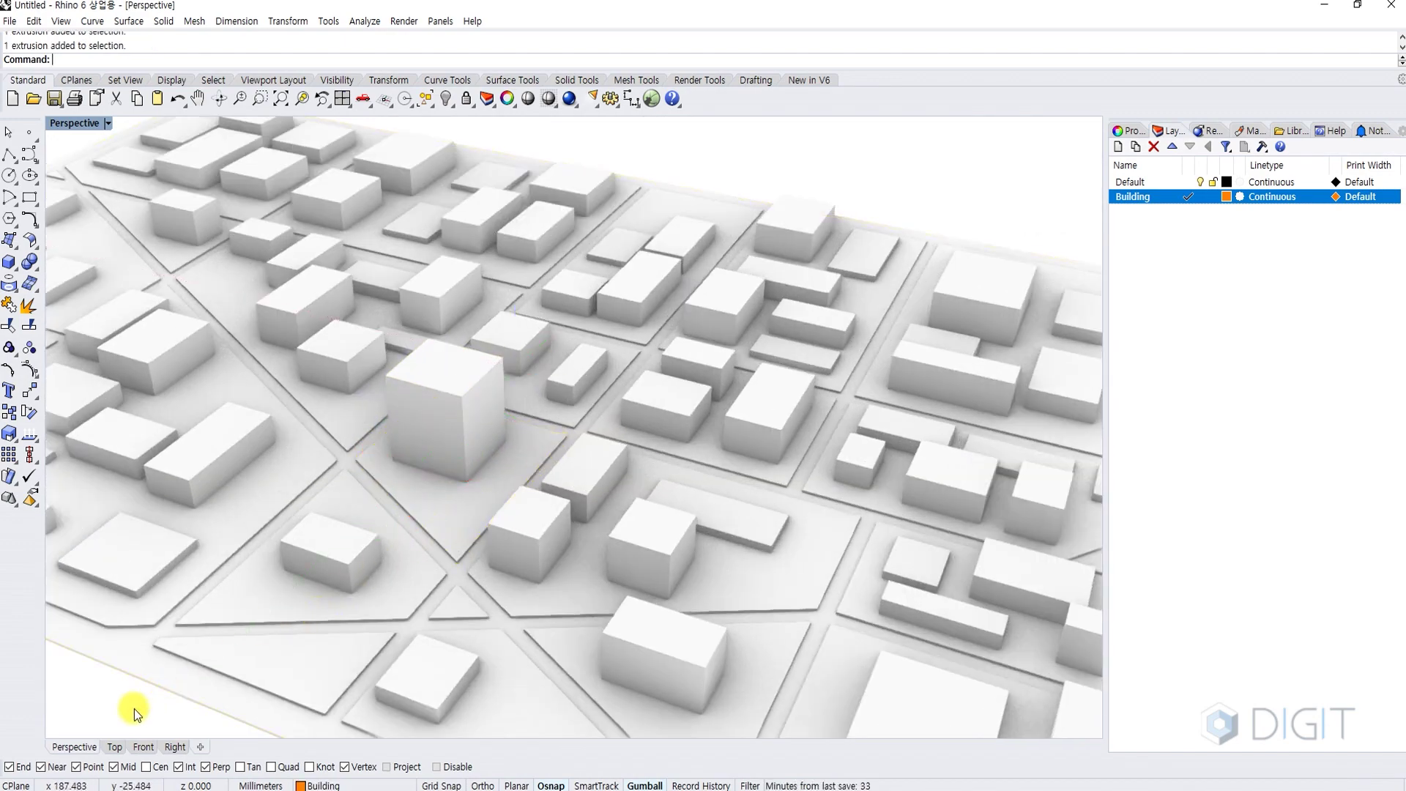